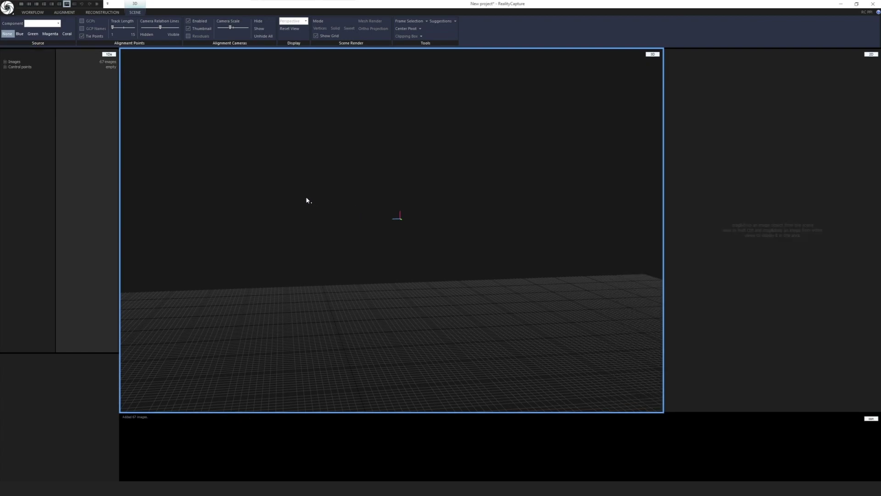
Step: Show the alignment settings, align the imported images, and minimize the progress display
{"action": "left_click", "coordinate": [66, 13]}
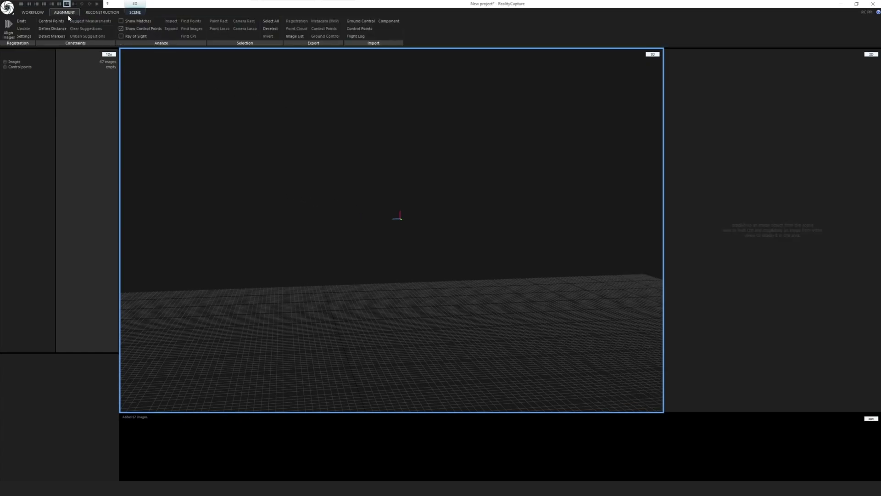
{"action": "left_click", "coordinate": [24, 36]}
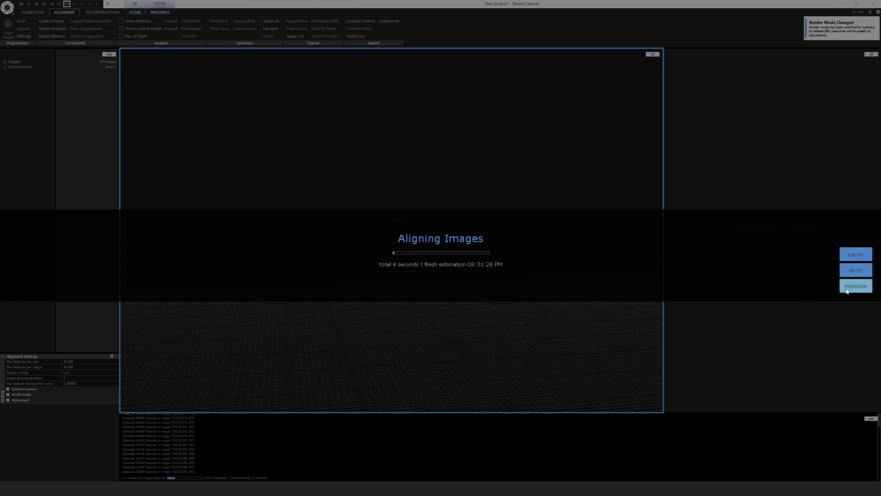
{"action": "left_click", "coordinate": [853, 290]}
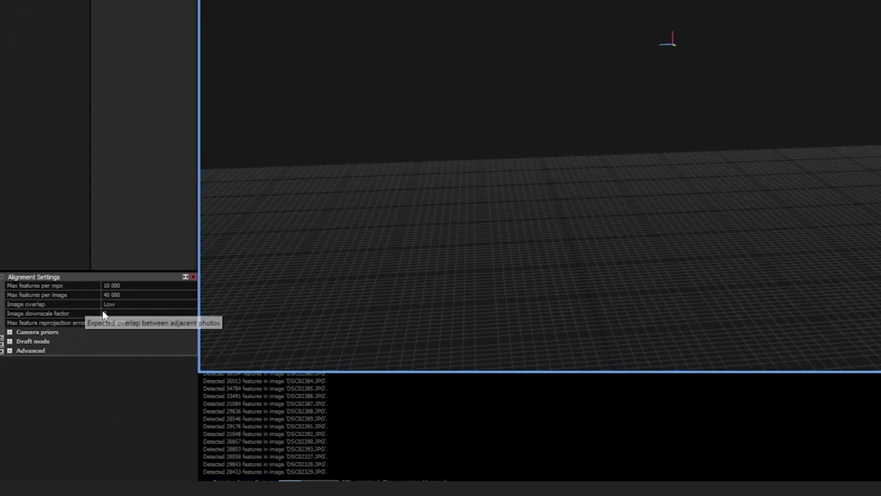
Step: Examine the image overlap and image downscale factor in the alignment settings
{"action": "left_click", "coordinate": [109, 312]}
{"action": "left_click", "coordinate": [117, 304]}
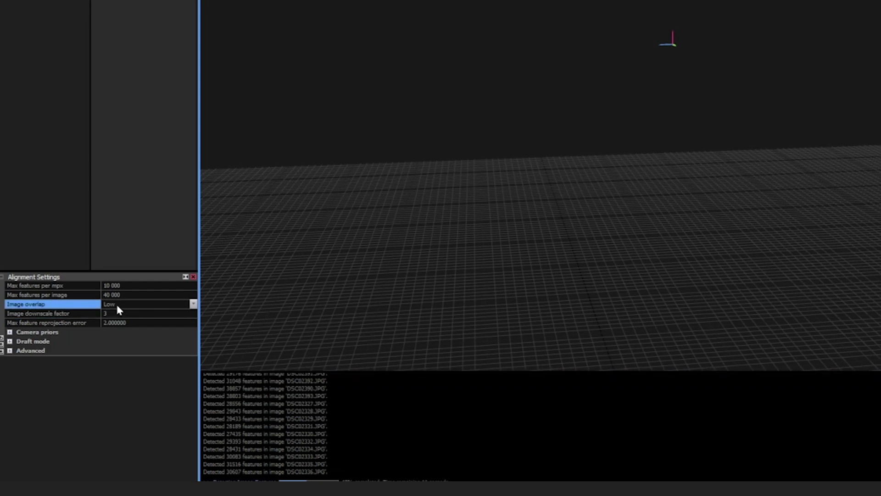
{"action": "left_click", "coordinate": [110, 304]}
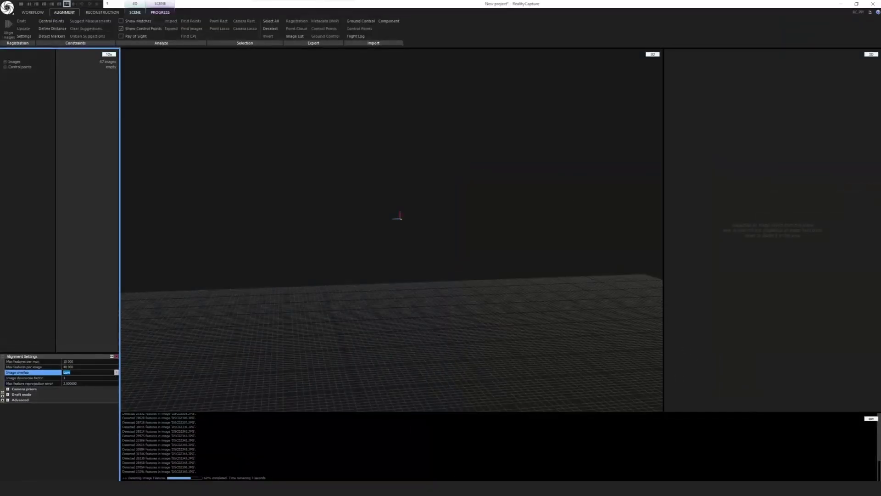
Step: Check the notifications for the cost of licensing the aligned inputs for export
{"action": "left_click", "coordinate": [870, 12]}
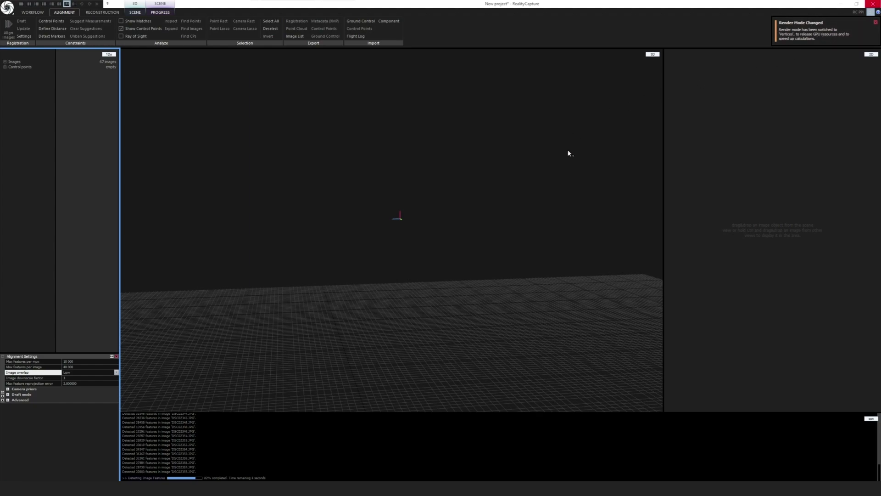
{"action": "left_click", "coordinate": [510, 189]}
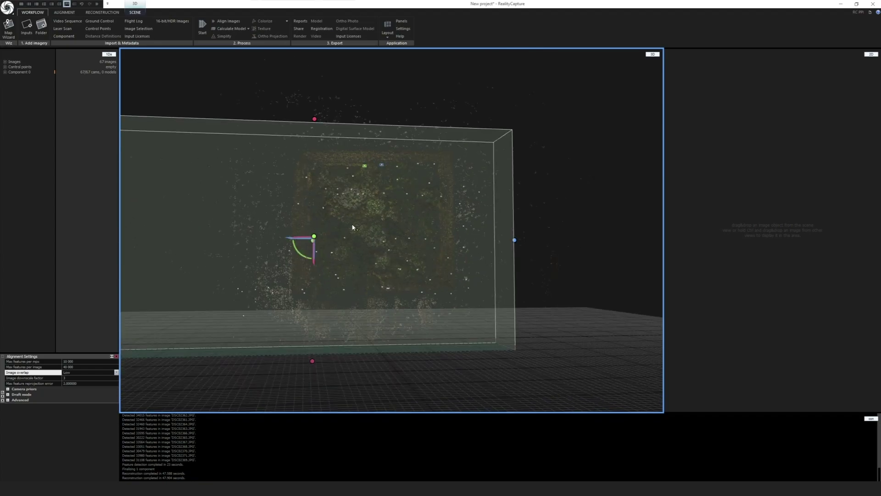
{"action": "mouse_move", "coordinate": [352, 227]}
{"action": "left_mouse_down"}
{"action": "mouse_move", "coordinate": [428, 241]}
{"action": "mouse_move", "coordinate": [362, 239]}
{"action": "left_mouse_up"}
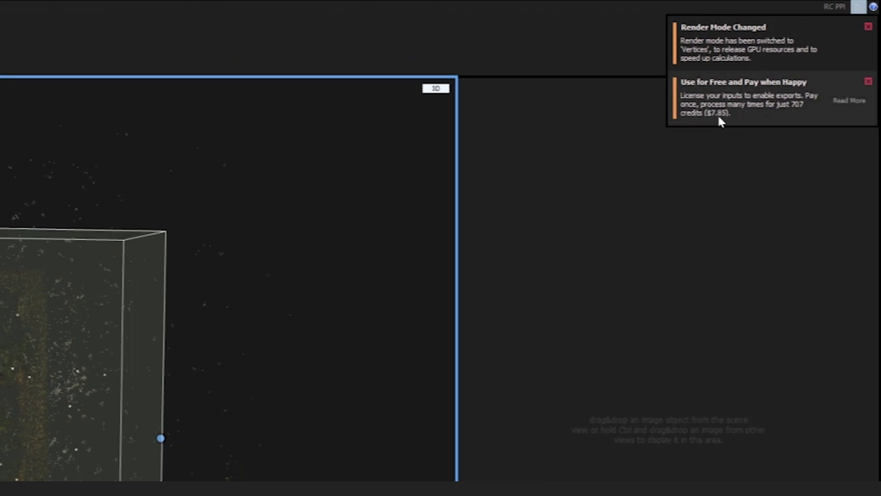
{"action": "left_click", "coordinate": [859, 7]}
{"action": "left_click", "coordinate": [858, 9]}
{"action": "left_click", "coordinate": [857, 10]}
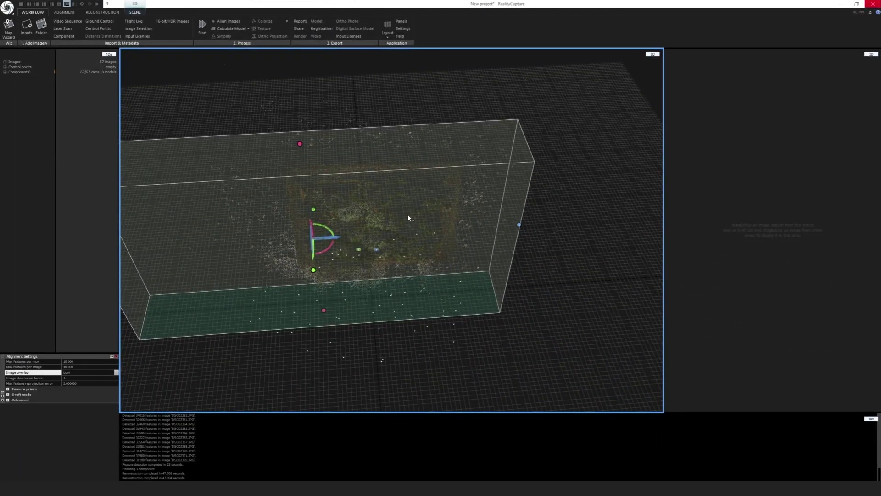
Step: Narrow the reconstruction region from its wide side so that it fits more closely around the framed succulent wall
{"action": "left_click_drag", "start_coordinate": [408, 216], "coordinate": [358, 211]}
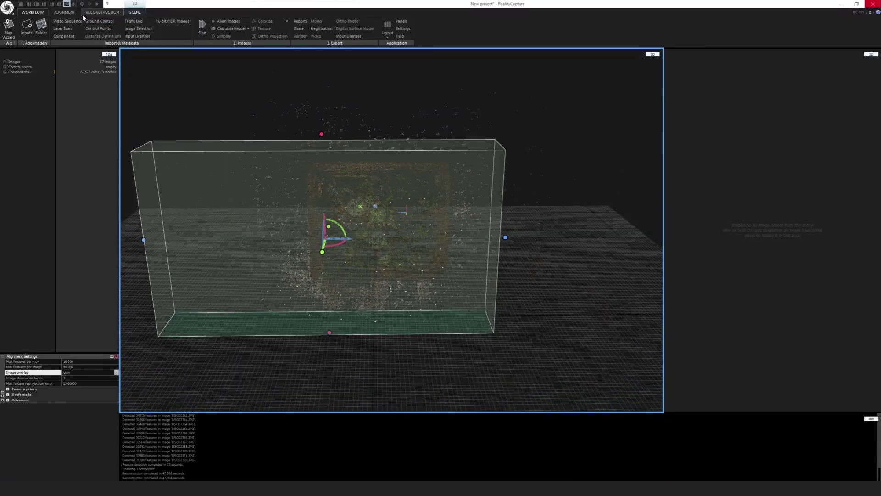
{"action": "left_click", "coordinate": [102, 13]}
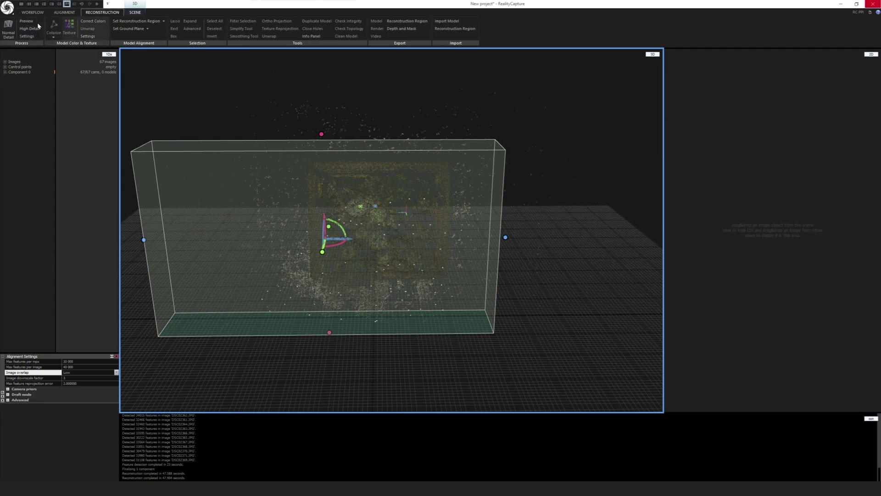
{"action": "left_click_drag", "start_coordinate": [399, 179], "coordinate": [396, 204]}
{"action": "left_click_drag", "start_coordinate": [145, 238], "coordinate": [277, 237]}
Step: Set the image downscale of the normal model to 1 in the reconstruction settings' image depth map calculation
{"action": "left_click", "coordinate": [15, 40]}
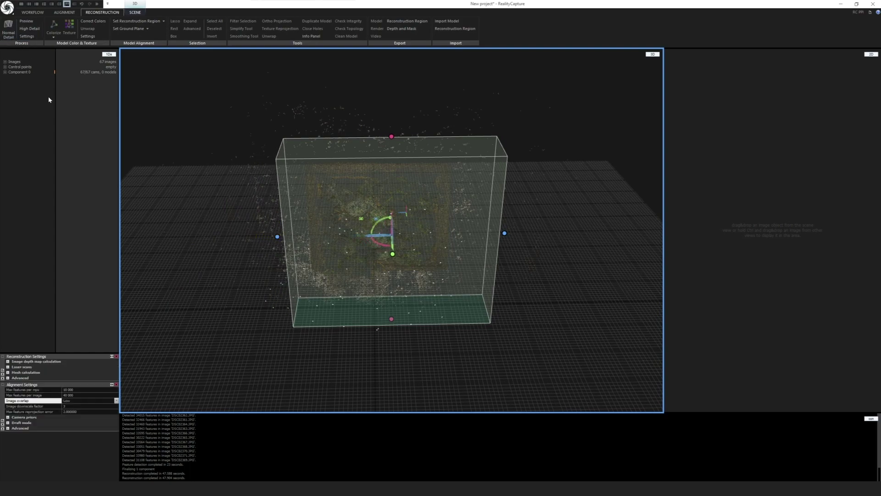
{"action": "left_click", "coordinate": [8, 361]}
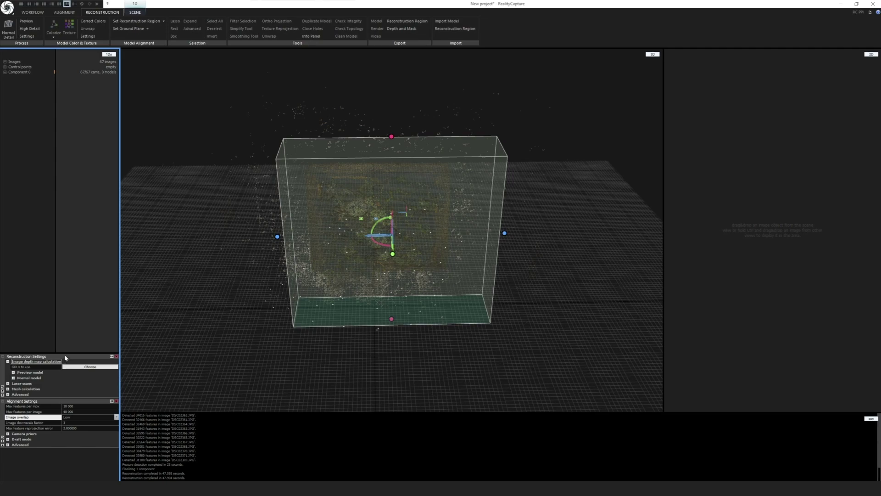
{"action": "left_click", "coordinate": [13, 377]}
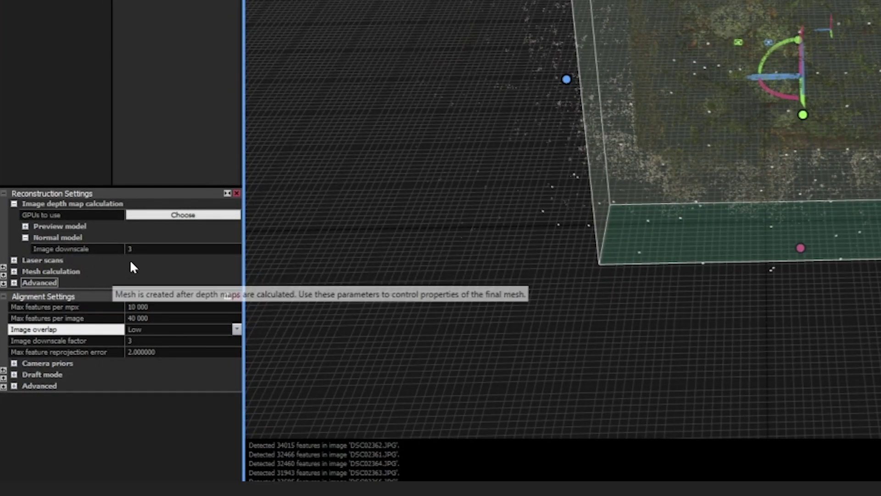
{"action": "left_click", "coordinate": [106, 249]}
{"action": "type", "text": "1"}
{"action": "key", "text": "Return"}
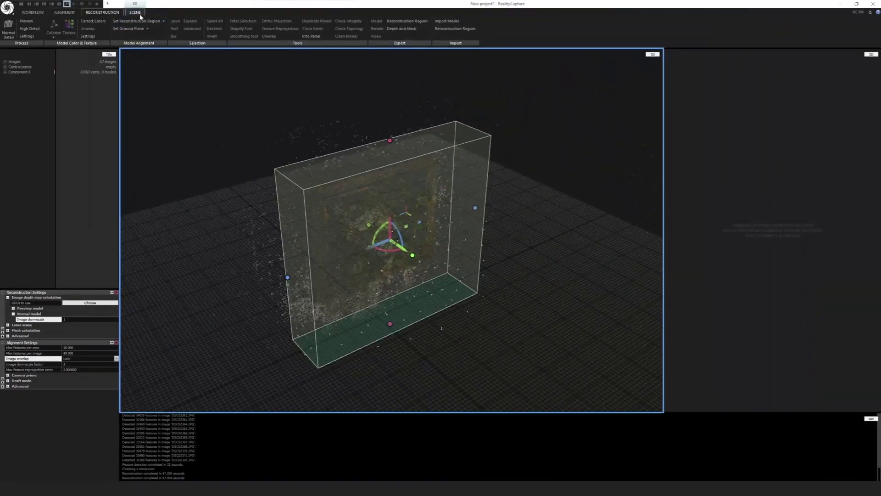
Step: Increase the camera scale in the scene so the aligned cameras stand out around the reconstruction region
{"action": "left_click_drag", "start_coordinate": [231, 28], "coordinate": [237, 28]}
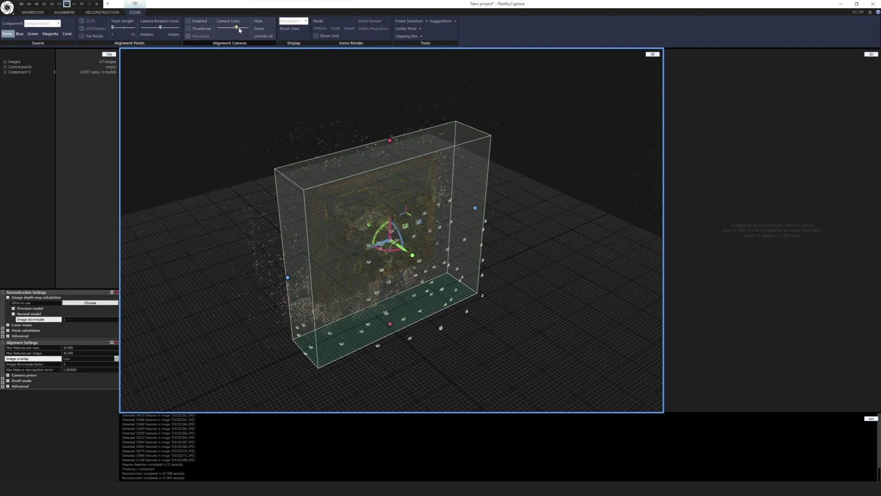
{"action": "left_click_drag", "start_coordinate": [370, 181], "coordinate": [402, 199]}
{"action": "left_click_drag", "start_coordinate": [386, 231], "coordinate": [457, 158]}
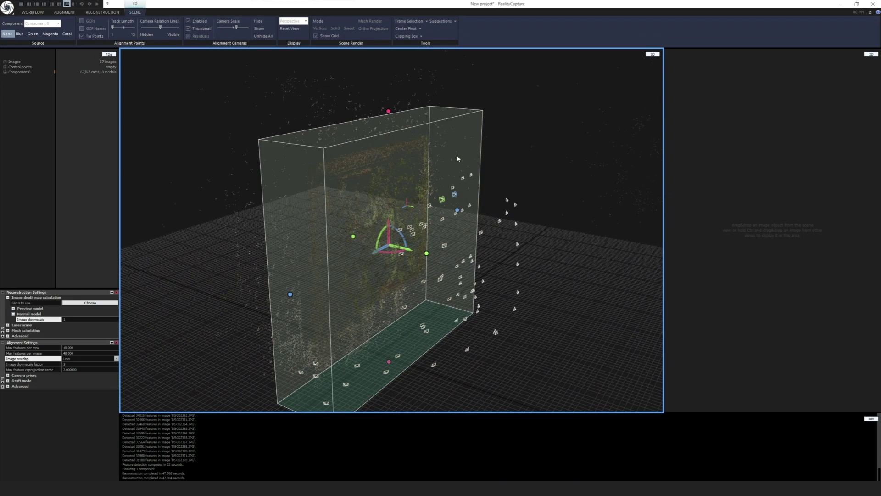
Step: Check the notifications again and start a new project without saving the current one
{"action": "left_click", "coordinate": [871, 13]}
{"action": "left_click_drag", "start_coordinate": [590, 192], "coordinate": [582, 202]}
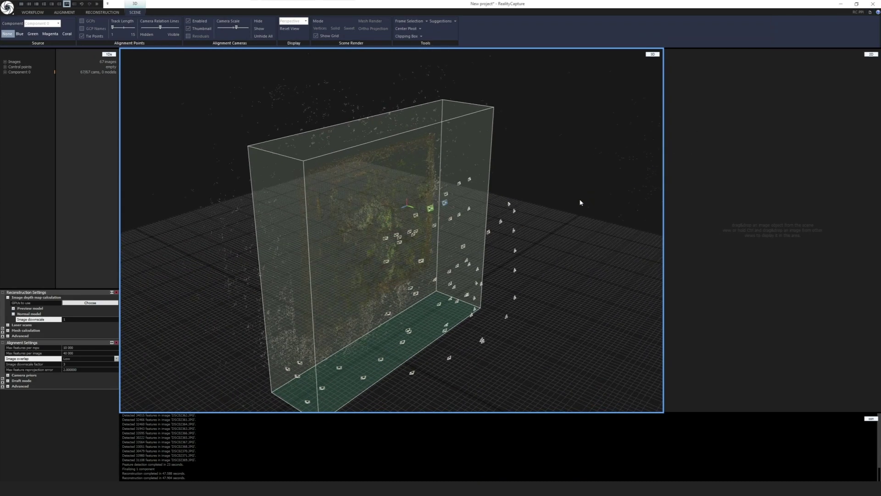
{"action": "left_click_drag", "start_coordinate": [522, 221], "coordinate": [506, 197]}
{"action": "key", "text": "ctrl+n"}
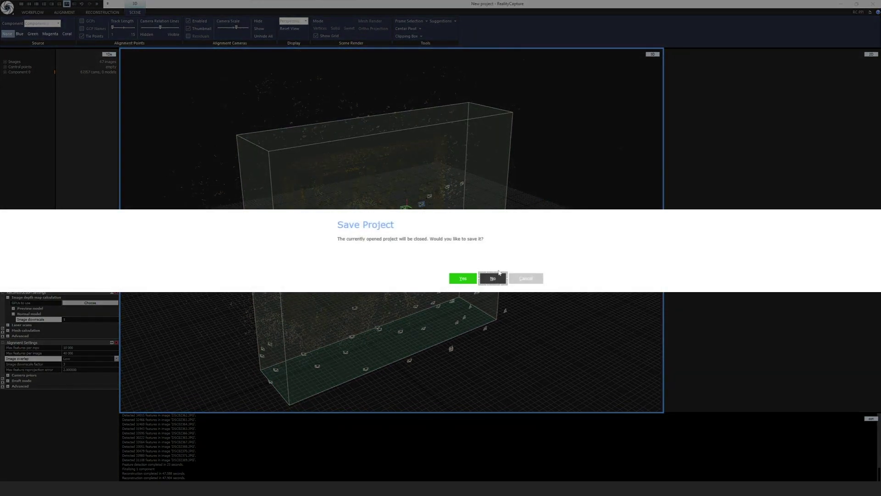
{"action": "left_click", "coordinate": [495, 278]}
Step: Switch to the File Explorer window with the source photos and go up to the Succulent framed folder
{"action": "key", "text": "alt+Tab"}
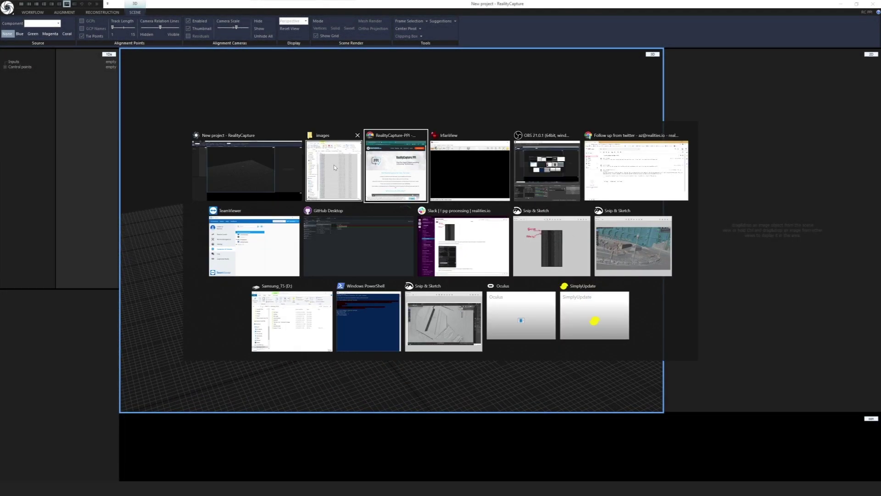
{"action": "left_click", "coordinate": [334, 167]}
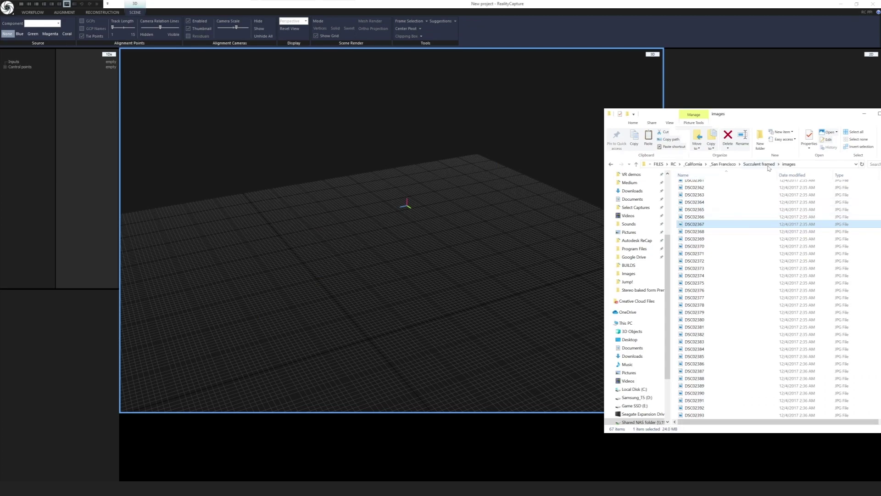
{"action": "key", "text": "alt+Up"}
Step: Bring the IrfanView window forward alongside the Succulent framed folder window
{"action": "key", "text": "alt+Tab"}
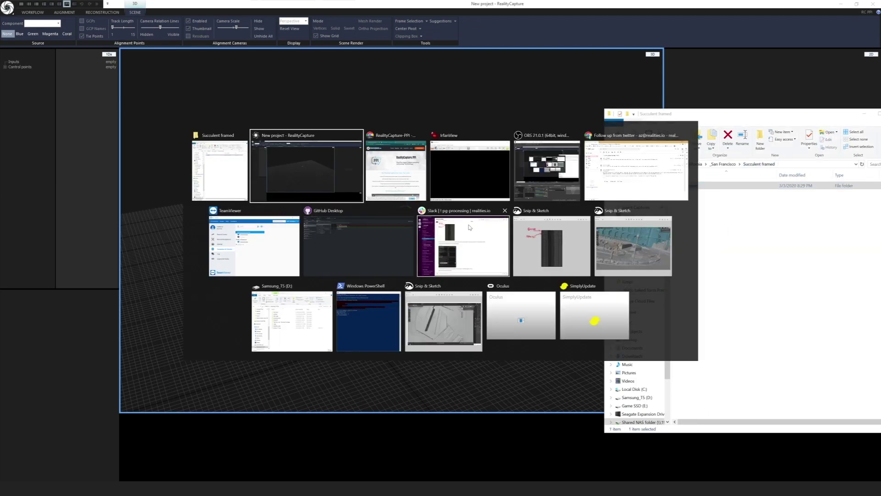
{"action": "key", "text": "alt+Tab"}
{"action": "left_click", "coordinate": [469, 168]}
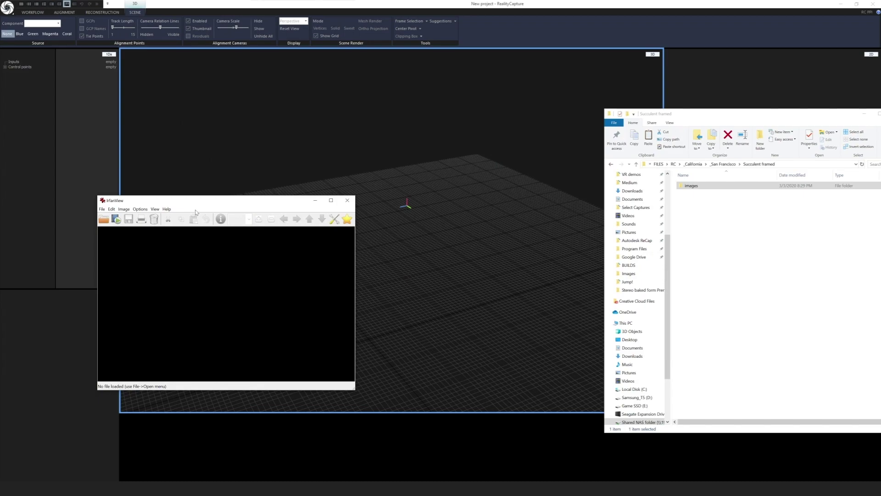
{"action": "key", "text": "alt+Tab"}
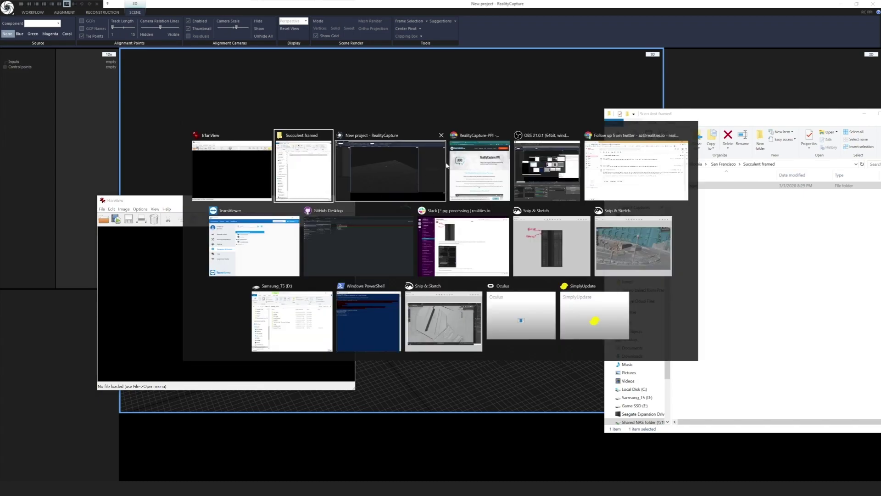
{"action": "left_click", "coordinate": [332, 192]}
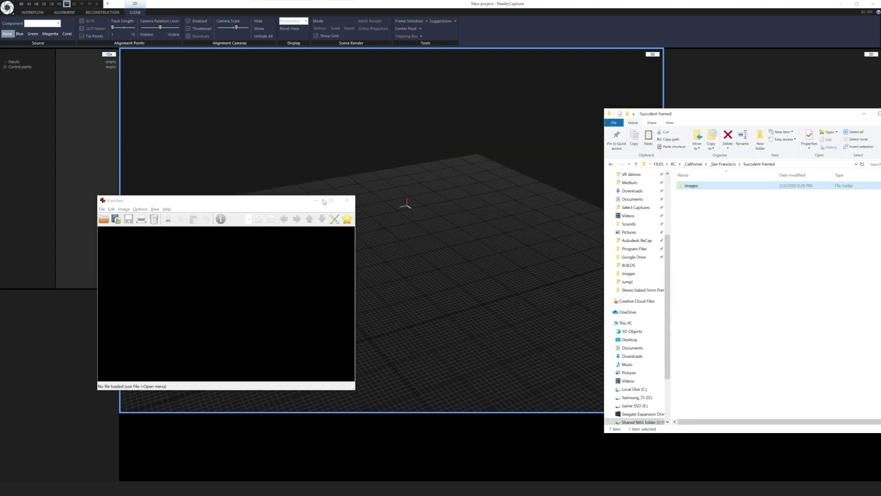
{"action": "left_click", "coordinate": [290, 272]}
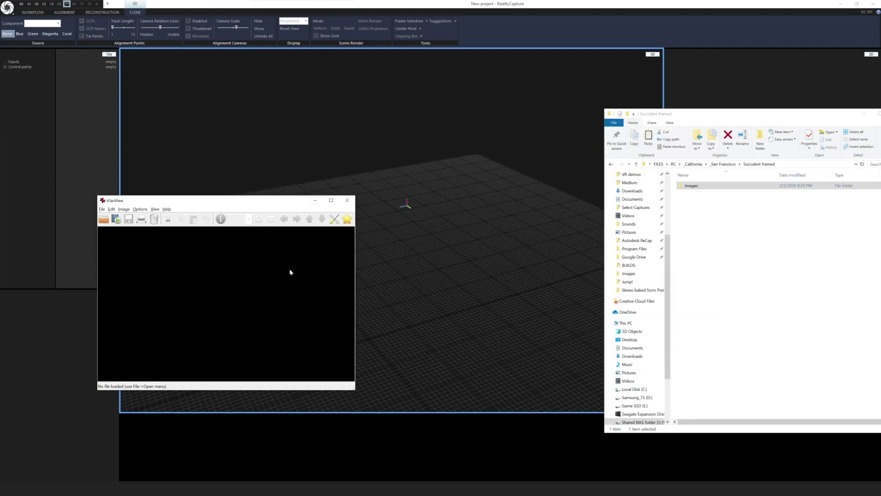
Step: Switch to the browser, examine the 64-bit downloads on the IrfanView 64-bit version page, and minimize the browser
{"action": "key", "text": "alt+Tab"}
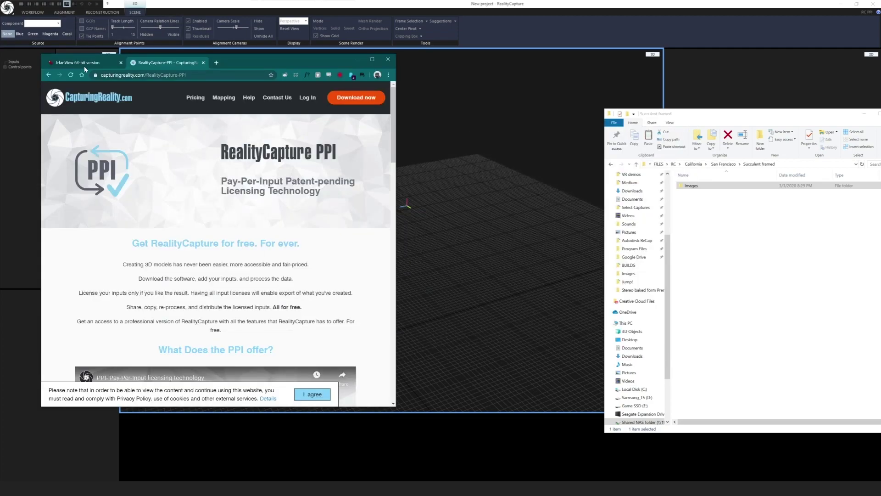
{"action": "left_click", "coordinate": [84, 64]}
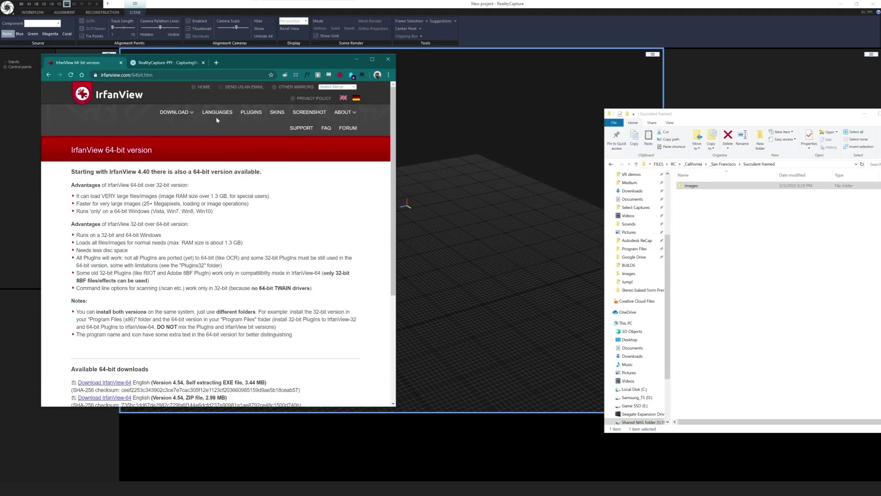
{"action": "left_click_drag", "start_coordinate": [334, 64], "coordinate": [519, 82]}
{"action": "scroll", "coordinate": [399, 229], "scroll_direction": "down", "scroll_amount": 1}
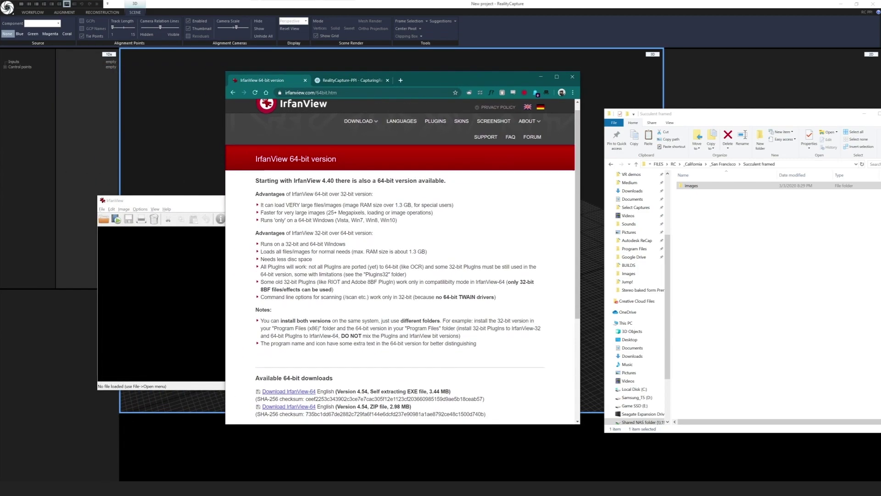
{"action": "scroll", "coordinate": [399, 247], "scroll_direction": "down", "scroll_amount": 1}
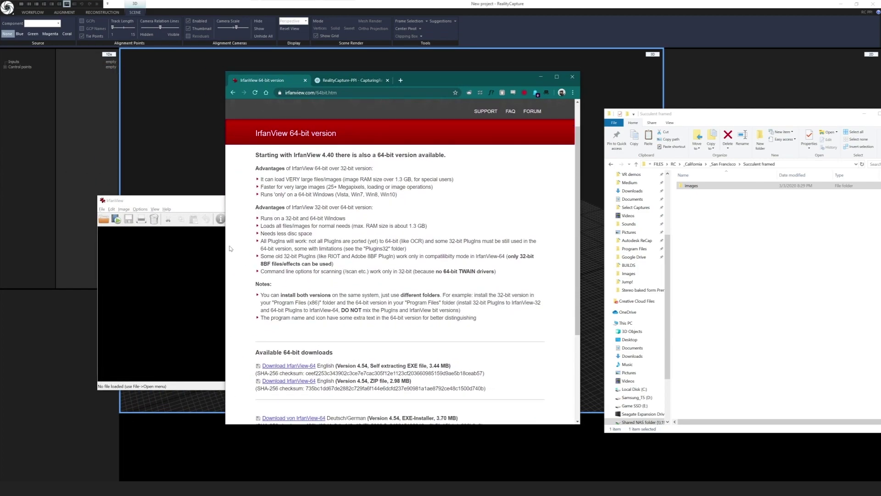
{"action": "left_click", "coordinate": [543, 77]}
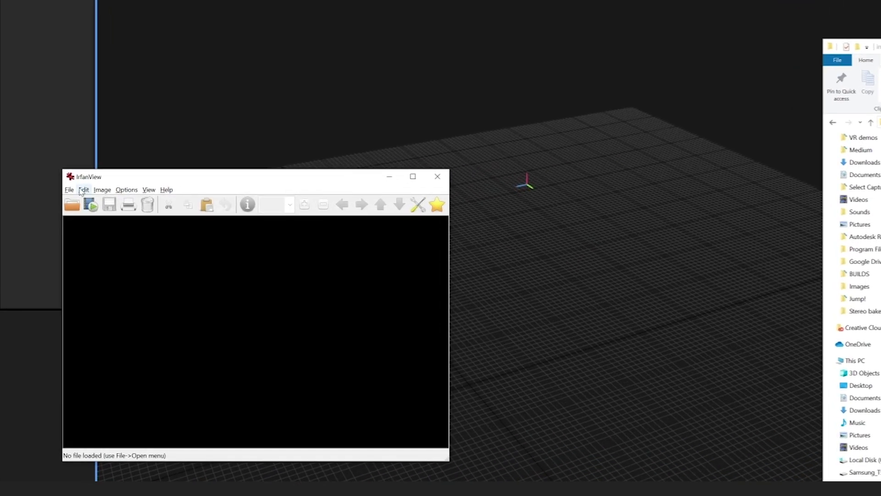
Step: Open the Batch conversion dialog in IrfanView and move it so its settings and file list are in view
{"action": "left_click", "coordinate": [102, 209]}
{"action": "mouse_move", "coordinate": [69, 190]}
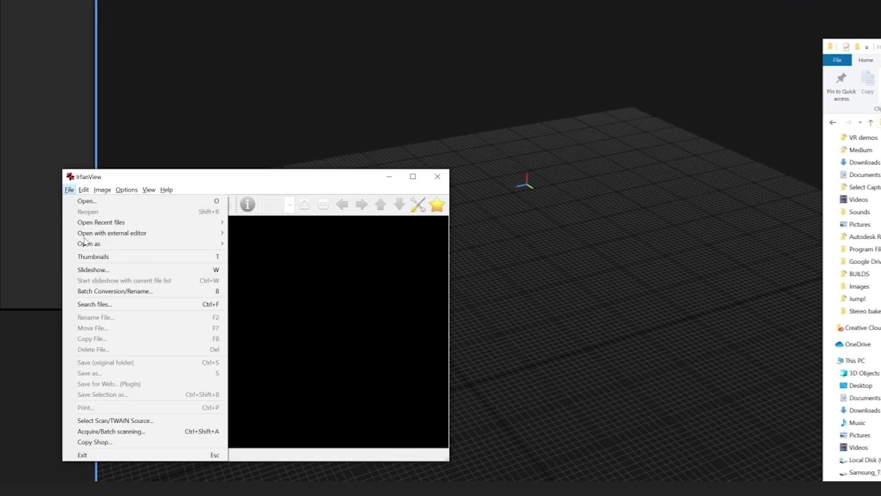
{"action": "left_click", "coordinate": [193, 292]}
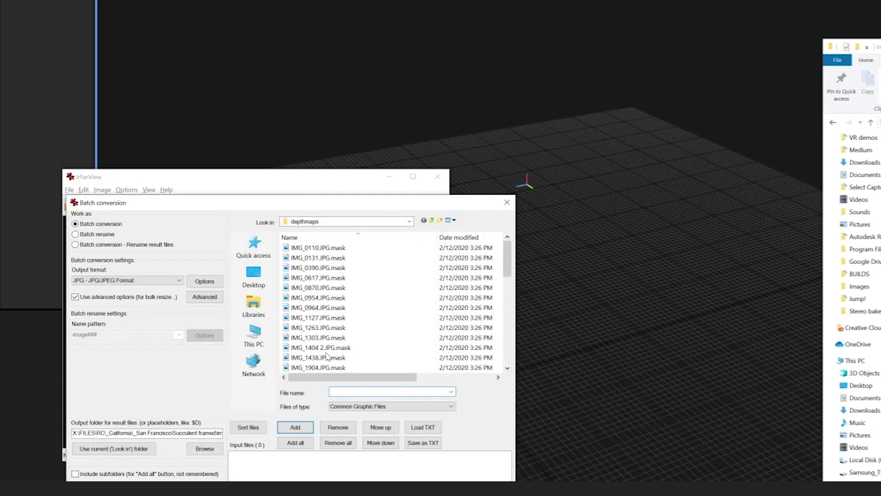
{"action": "left_click_drag", "start_coordinate": [344, 183], "coordinate": [409, 149]}
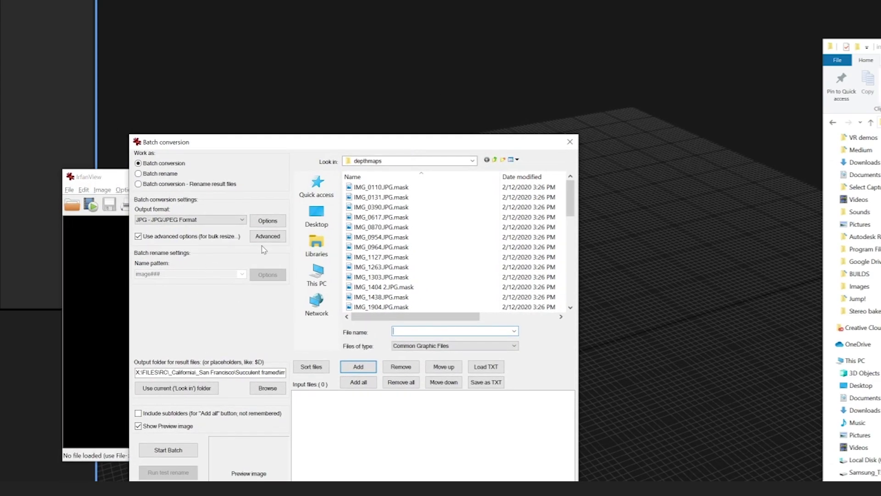
Step: Browse the batch source to the RC\_California\_San Francisco\Succulent framed\images folder
{"action": "left_click", "coordinate": [496, 161]}
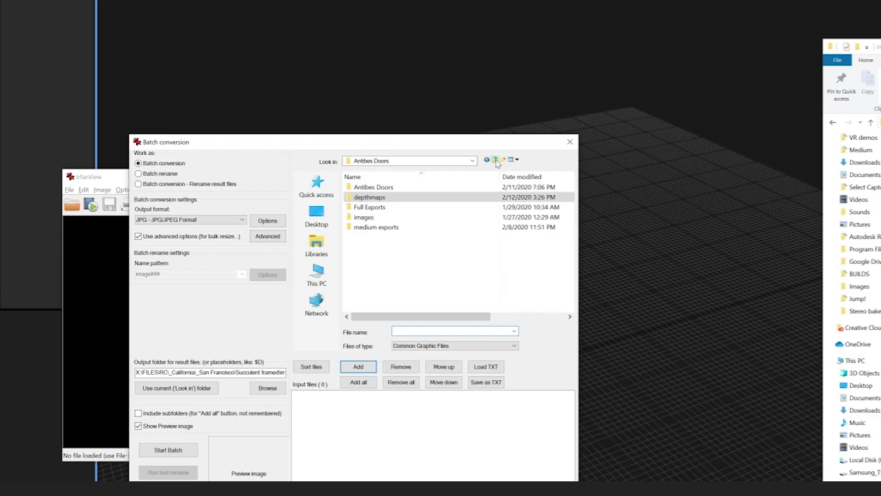
{"action": "left_click", "coordinate": [472, 161]}
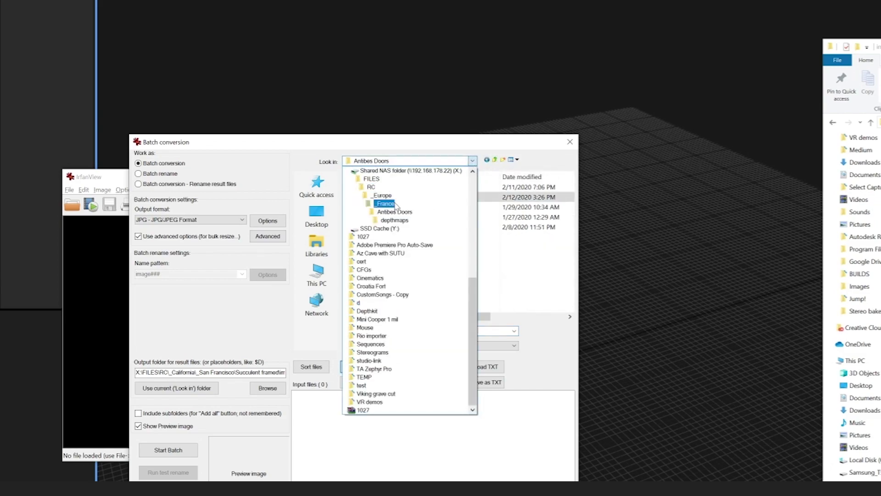
{"action": "scroll", "coordinate": [430, 236], "scroll_direction": "up", "scroll_amount": 6}
{"action": "scroll", "coordinate": [413, 266], "scroll_direction": "down", "scroll_amount": 4}
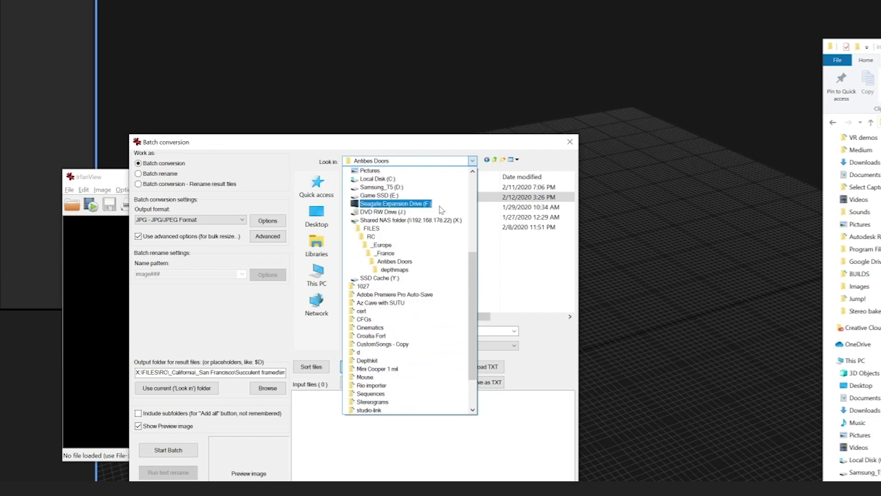
{"action": "left_click", "coordinate": [383, 237]}
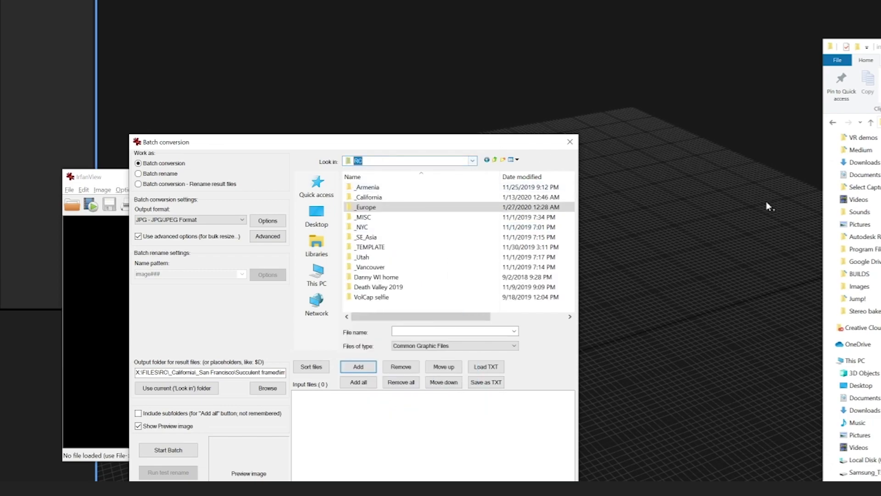
{"action": "left_click", "coordinate": [419, 163]}
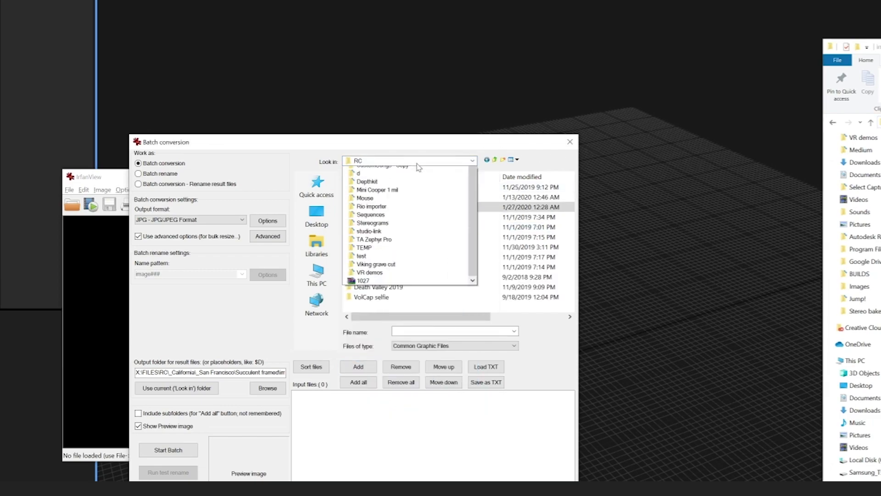
{"action": "left_click", "coordinate": [401, 161]}
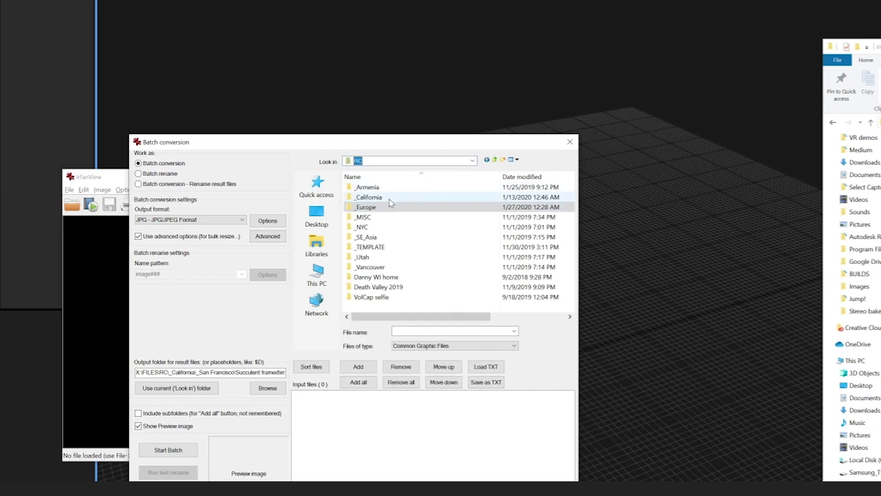
{"action": "double_click", "coordinate": [368, 197]}
{"action": "double_click", "coordinate": [406, 198]}
{"action": "double_click", "coordinate": [407, 188]}
{"action": "double_click", "coordinate": [406, 189]}
Step: Add all the photos in the images folder to the batch's input files and preview DSC02330.JPG from the list
{"action": "scroll", "coordinate": [472, 239], "scroll_direction": "up", "scroll_amount": 4}
{"action": "left_click", "coordinate": [445, 222]}
{"action": "key", "text": "ctrl+a"}
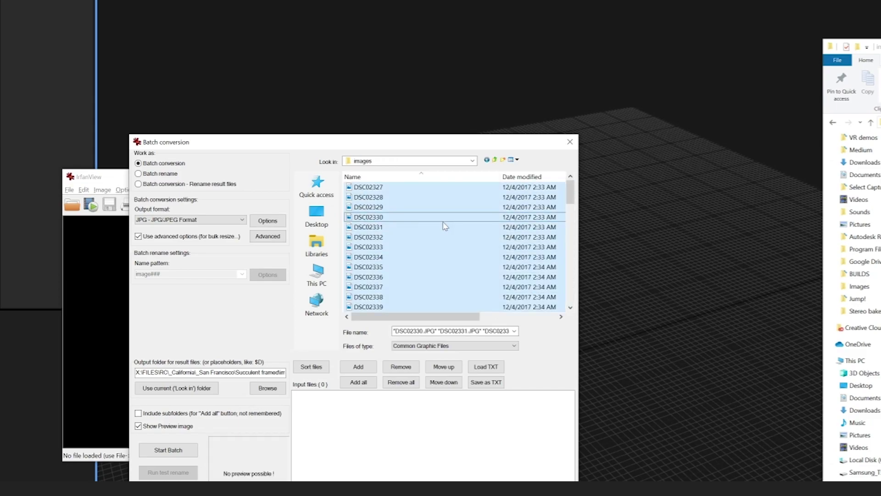
{"action": "left_click", "coordinate": [362, 383]}
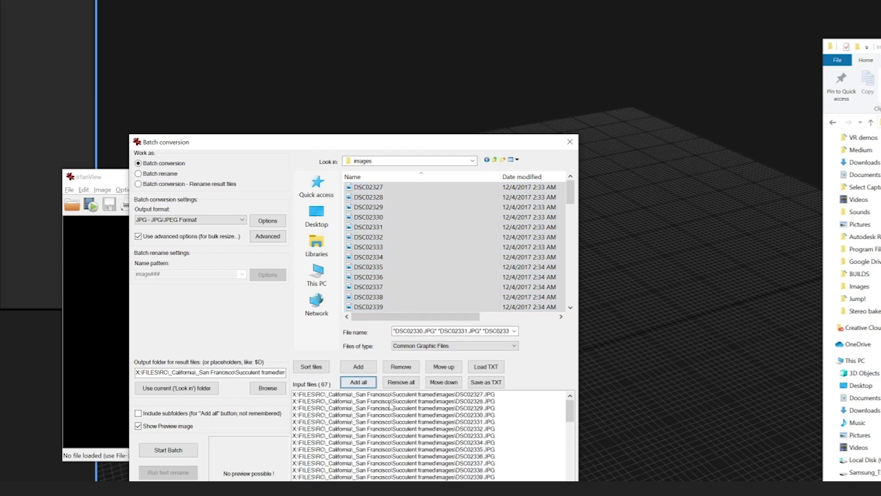
{"action": "left_click", "coordinate": [385, 415]}
{"action": "scroll", "coordinate": [449, 463], "scroll_direction": "down", "scroll_amount": 17}
{"action": "scroll", "coordinate": [446, 467], "scroll_direction": "up", "scroll_amount": 17}
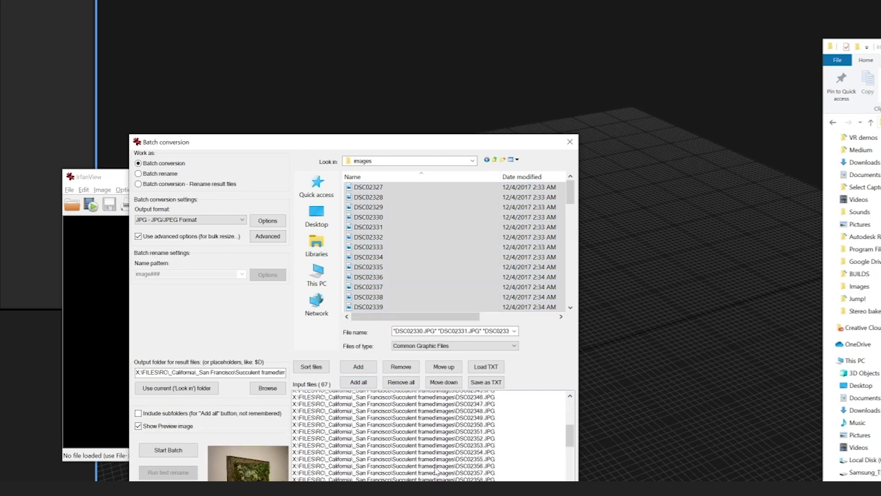
Step: Confirm the advanced bulk resize options with the new size at 25 percent of the original, preserving the aspect ratio
{"action": "left_click", "coordinate": [268, 236]}
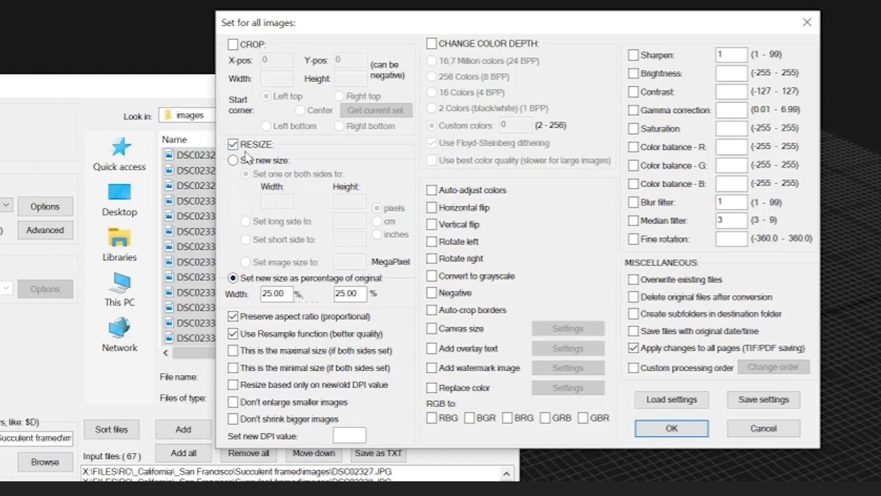
{"action": "left_click", "coordinate": [272, 292]}
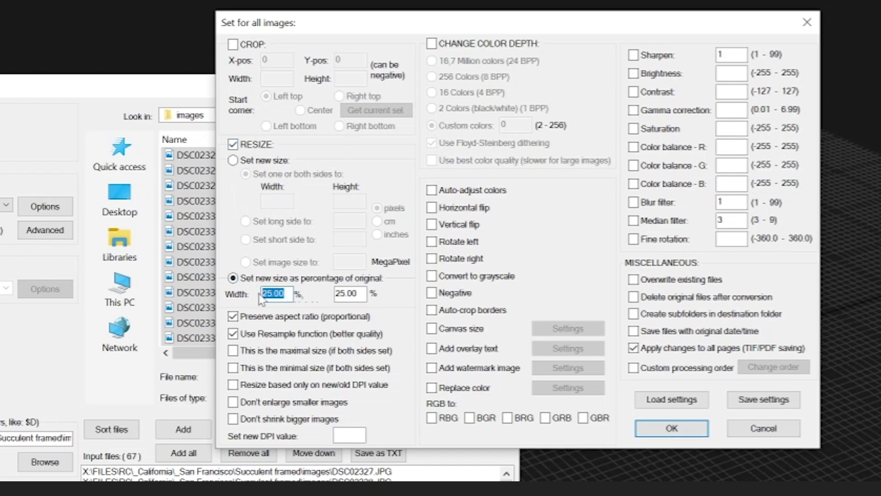
{"action": "key", "text": "ctrl+a"}
{"action": "left_click", "coordinate": [672, 428]}
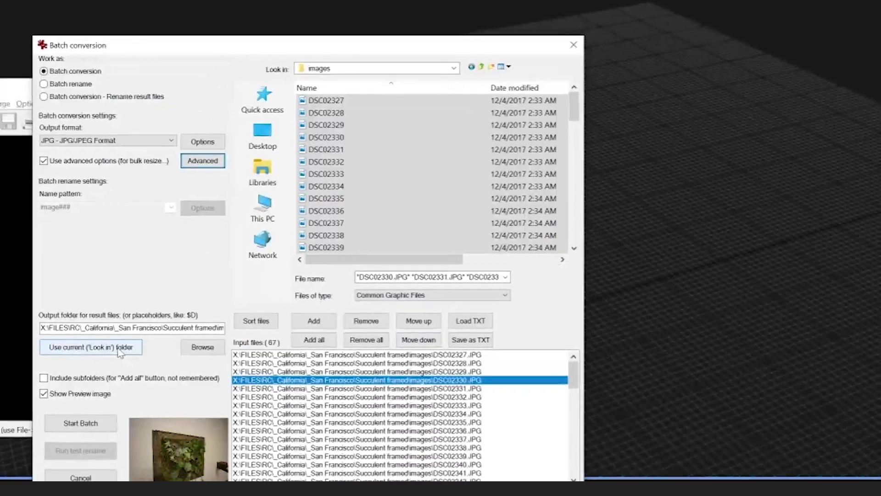
Step: Use the current source folder, Succulent framed\images, as the output folder for the result files
{"action": "left_click", "coordinate": [121, 352]}
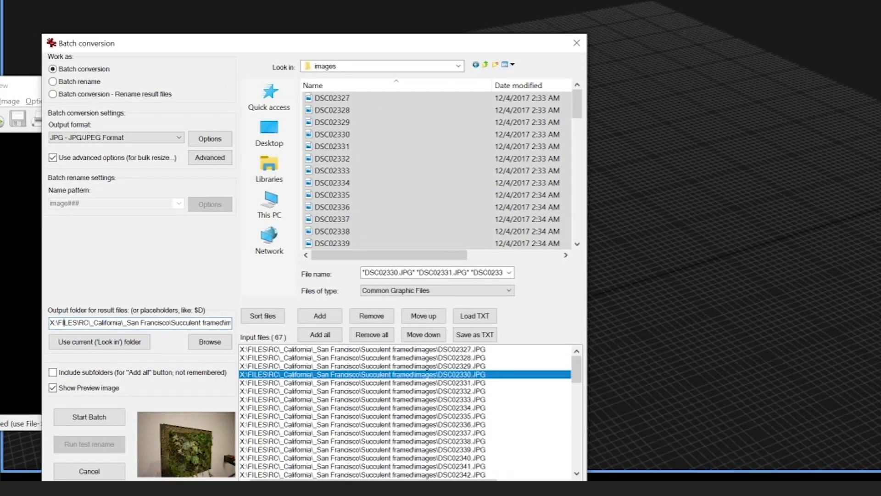
{"action": "left_click_drag", "start_coordinate": [57, 322], "coordinate": [230, 323]}
{"action": "left_click", "coordinate": [76, 346]}
{"action": "left_click_drag", "start_coordinate": [129, 323], "coordinate": [232, 323]}
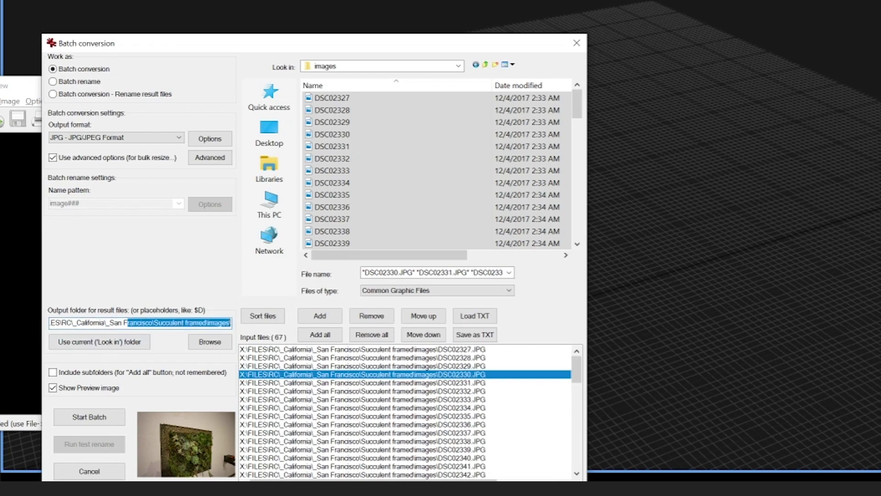
{"action": "left_click", "coordinate": [136, 342]}
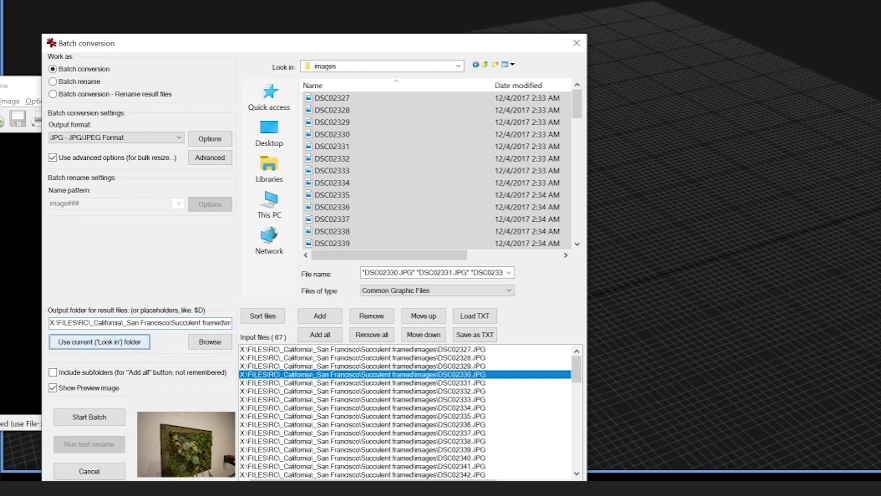
Step: Extend the output path to the subfolder images\downscale, run the batch conversion and exit it when done
{"action": "left_click", "coordinate": [190, 323]}
{"action": "left_click_drag", "start_coordinate": [190, 323], "coordinate": [232, 322]}
{"action": "left_click", "coordinate": [315, 321]}
{"action": "type", "text": "downscale"}
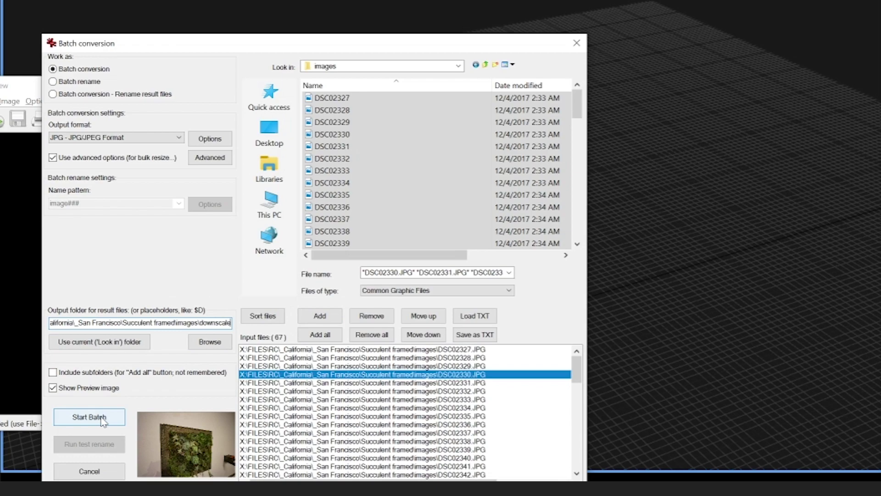
{"action": "left_click", "coordinate": [102, 420]}
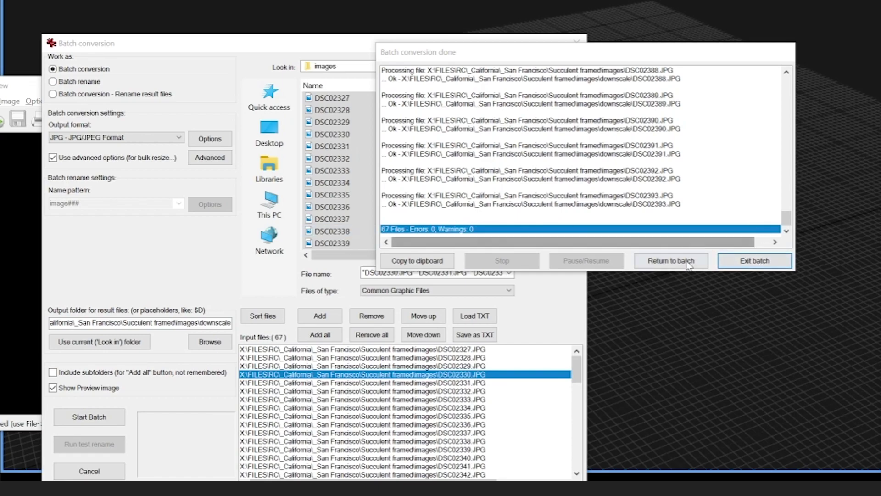
{"action": "left_click", "coordinate": [755, 260]}
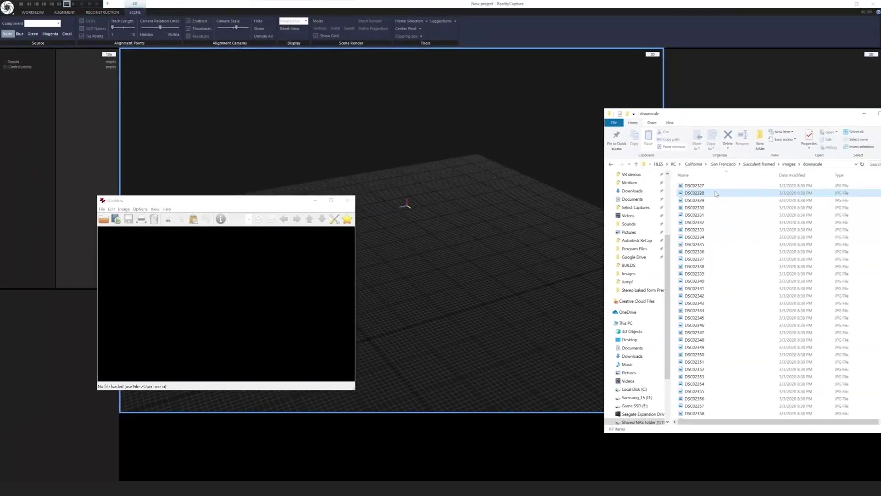
Step: Open DSC02328 from the downscale folder, examine its detail and file info, and view it at actual size
{"action": "left_click", "coordinate": [715, 193]}
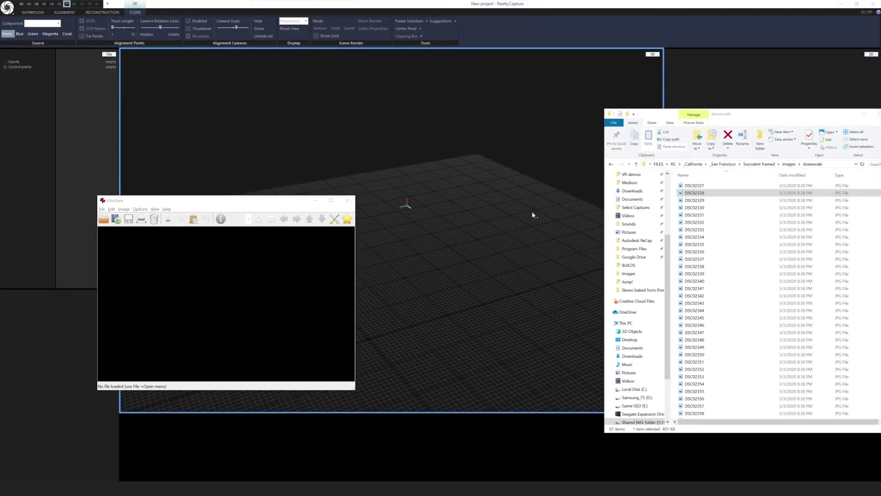
{"action": "key", "text": "Return"}
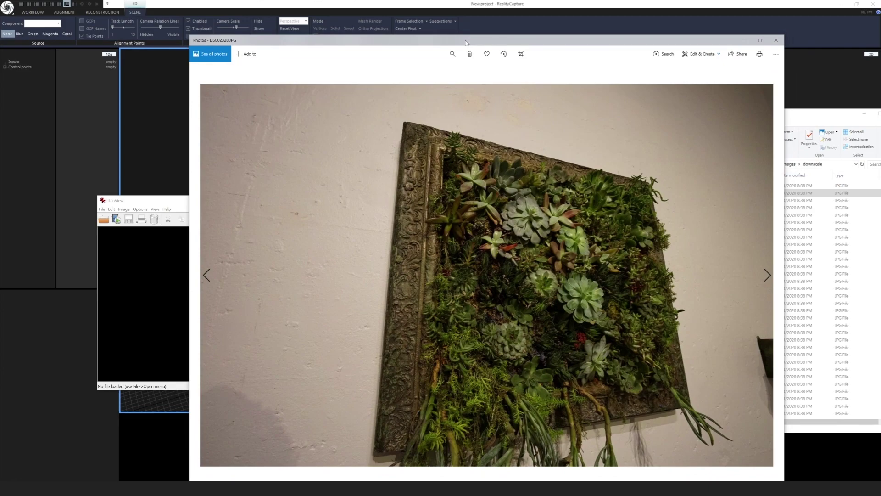
{"action": "scroll", "coordinate": [393, 229], "scroll_direction": "up", "scroll_amount": 5}
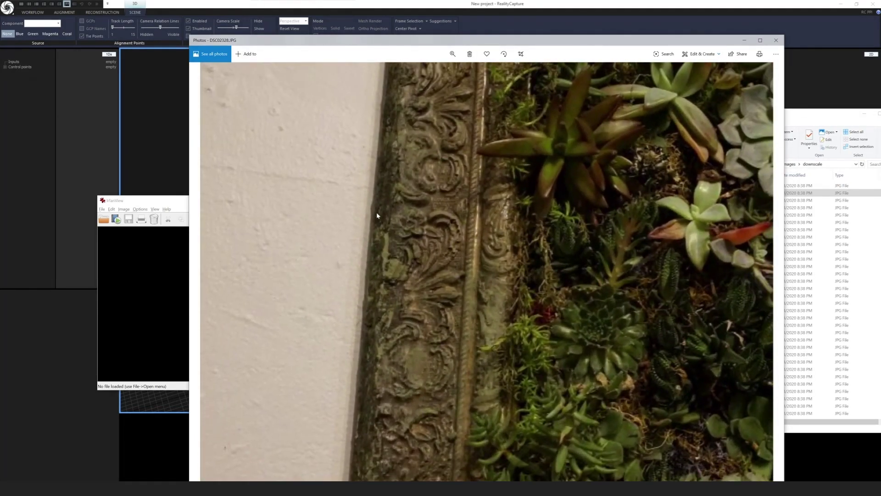
{"action": "right_click", "coordinate": [360, 197]}
{"action": "left_click", "coordinate": [394, 376]}
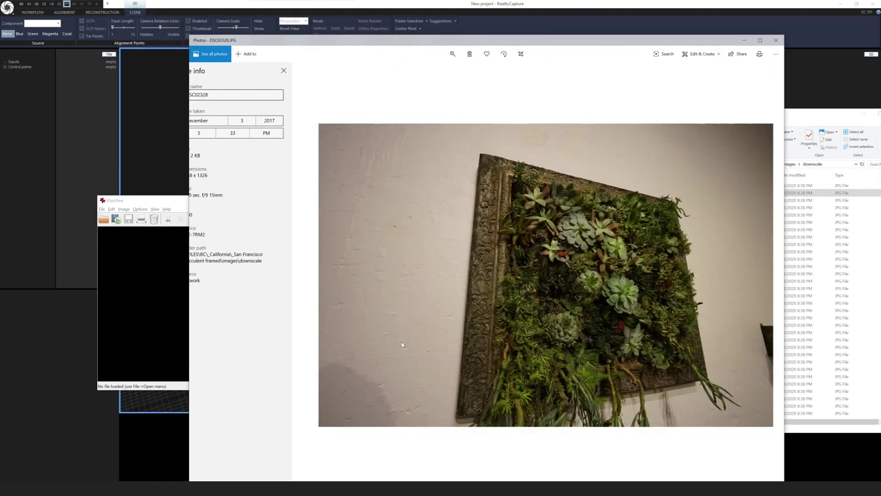
{"action": "left_click", "coordinate": [433, 234]}
{"action": "right_click", "coordinate": [433, 234]}
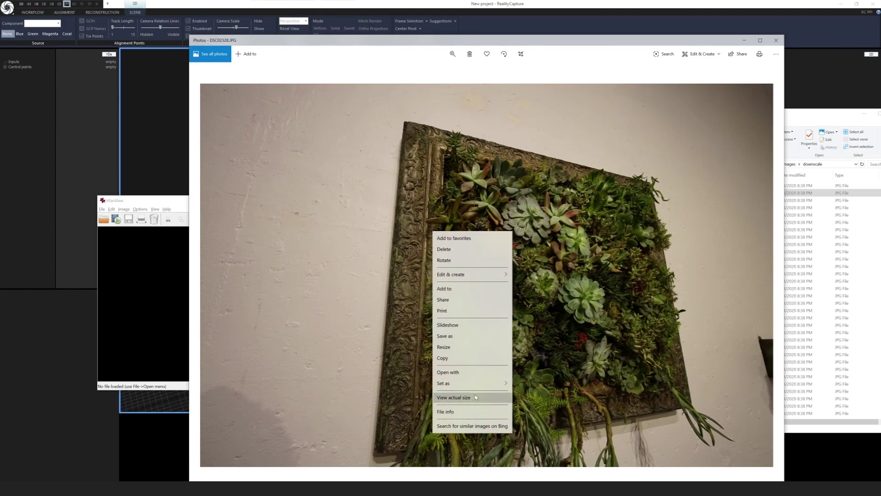
{"action": "left_click", "coordinate": [449, 397]}
Step: Open the original DSC02328 from the images folder, compare it at actual size with the downscaled version, and close both photos
{"action": "left_click_drag", "start_coordinate": [826, 112], "coordinate": [647, 113]}
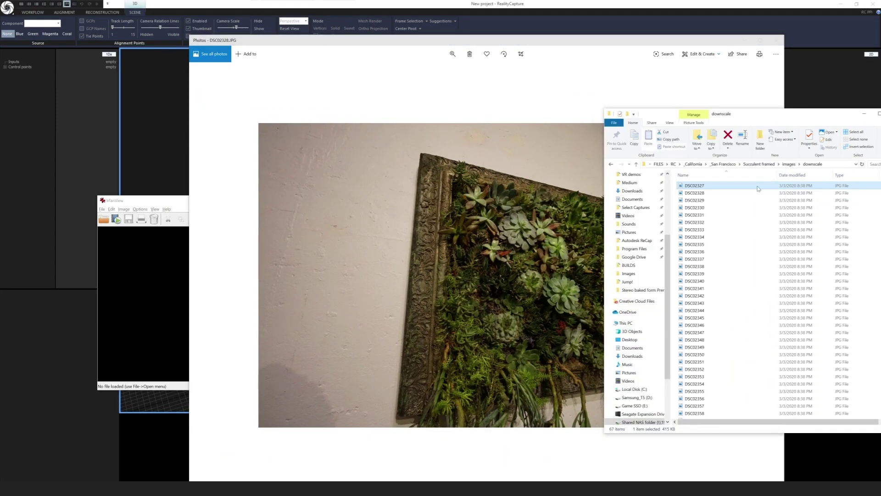
{"action": "left_click", "coordinate": [789, 164]}
{"action": "double_click", "coordinate": [715, 200]}
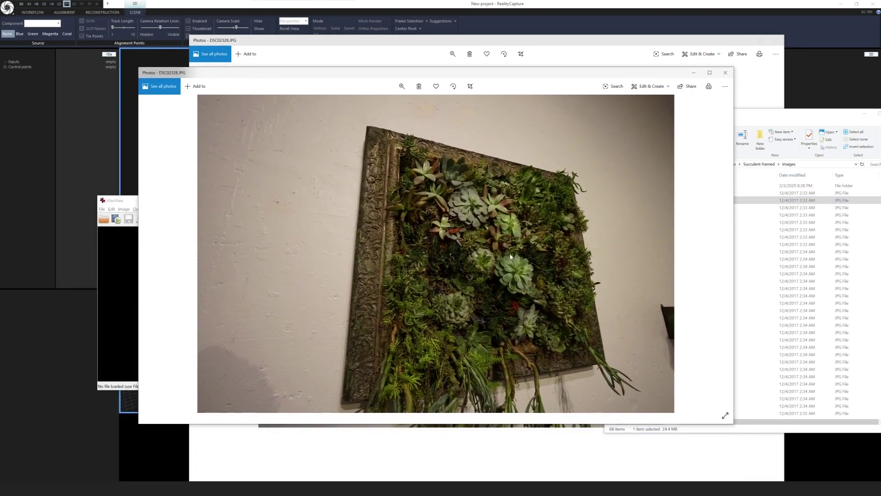
{"action": "right_click", "coordinate": [511, 256]}
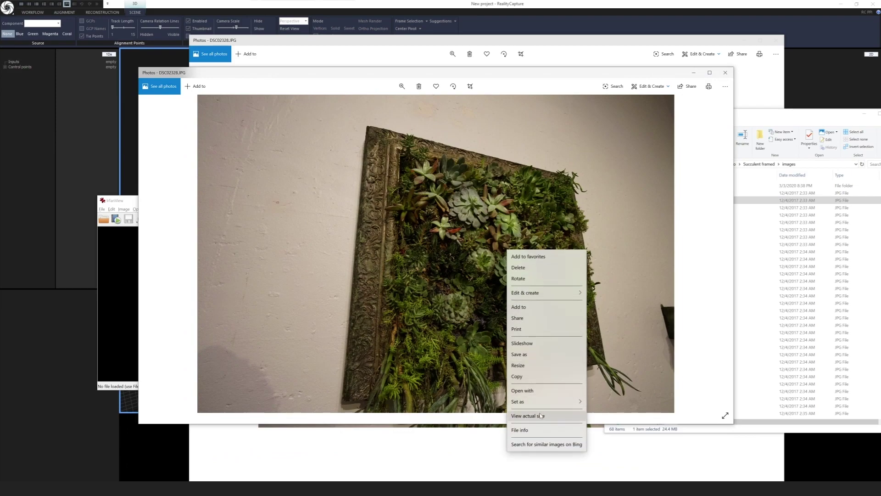
{"action": "left_click", "coordinate": [523, 415]}
{"action": "left_click_drag", "start_coordinate": [343, 259], "coordinate": [612, 276]}
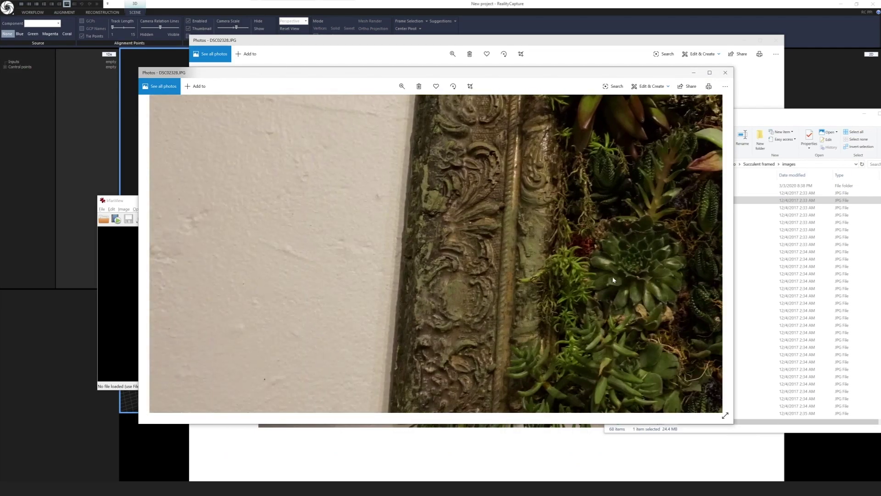
{"action": "left_click", "coordinate": [726, 73]}
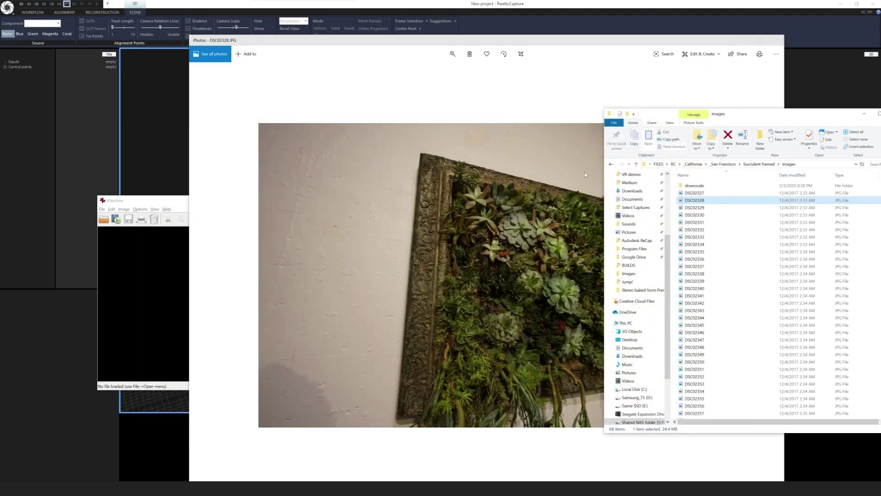
{"action": "left_click", "coordinate": [777, 41]}
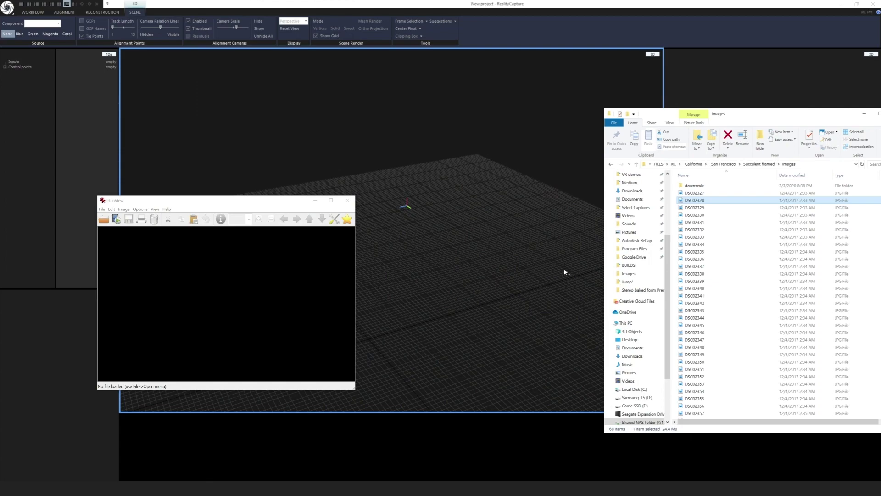
Step: Select all the original JPG photos in the images folder, from DSC02327 to the last one, excluding the downscale folder
{"action": "left_click", "coordinate": [716, 193]}
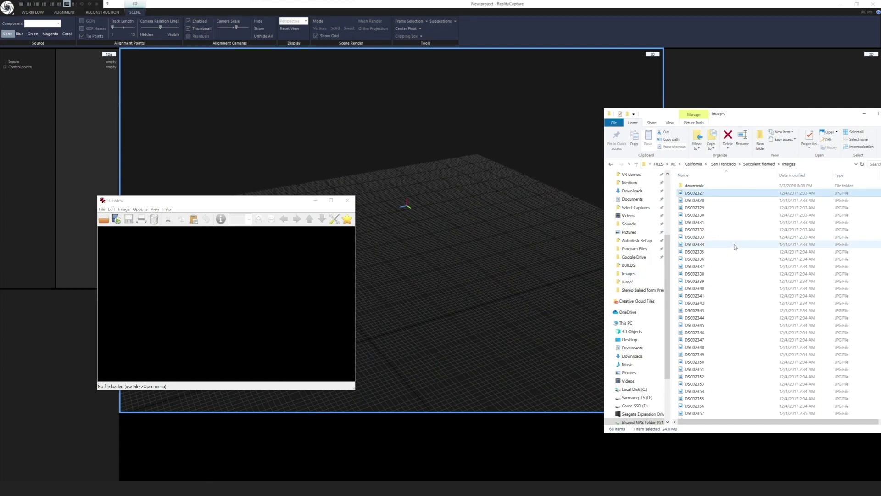
{"action": "left_click", "coordinate": [691, 186]}
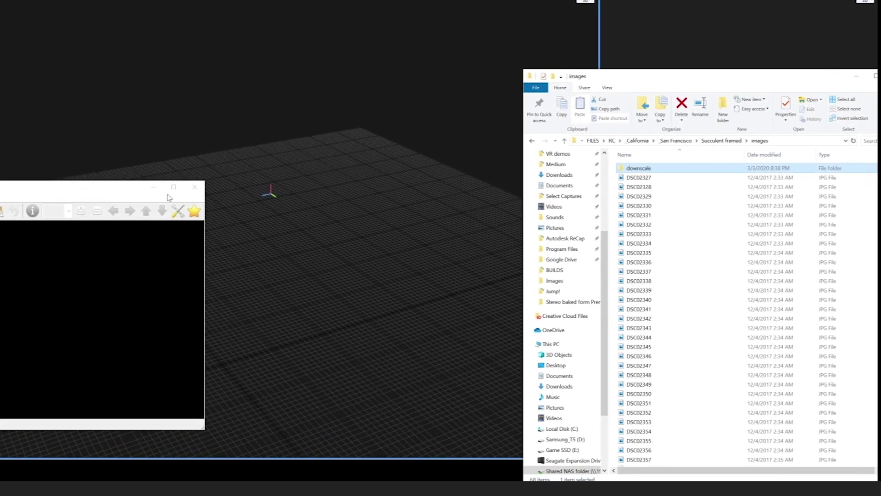
{"action": "left_click", "coordinate": [665, 179]}
{"action": "scroll", "coordinate": [696, 271], "scroll_direction": "down", "scroll_amount": 12}
{"action": "left_click", "coordinate": [667, 463]}
{"action": "left_click", "coordinate": [667, 463], "text": "shift"}
{"action": "scroll", "coordinate": [679, 301], "scroll_direction": "up", "scroll_amount": 12}
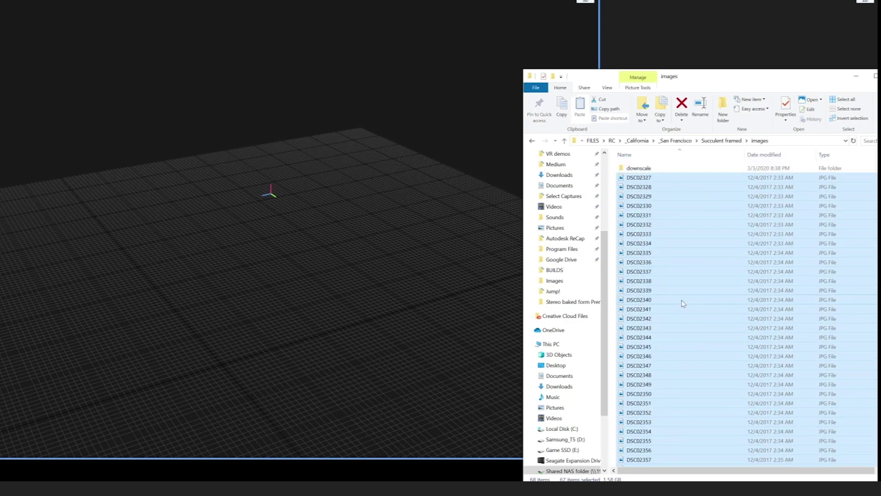
Step: View the original DSC02327 photo up close, close it, and check the contents of the downscale folder
{"action": "left_click", "coordinate": [636, 179]}
{"action": "double_click", "coordinate": [636, 179]}
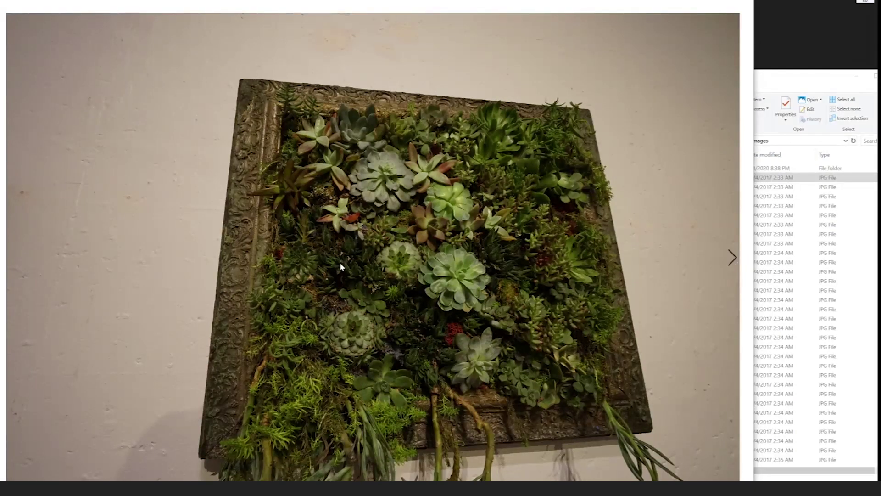
{"action": "scroll", "coordinate": [300, 235], "scroll_direction": "up", "scroll_amount": 2}
{"action": "key", "text": "Escape"}
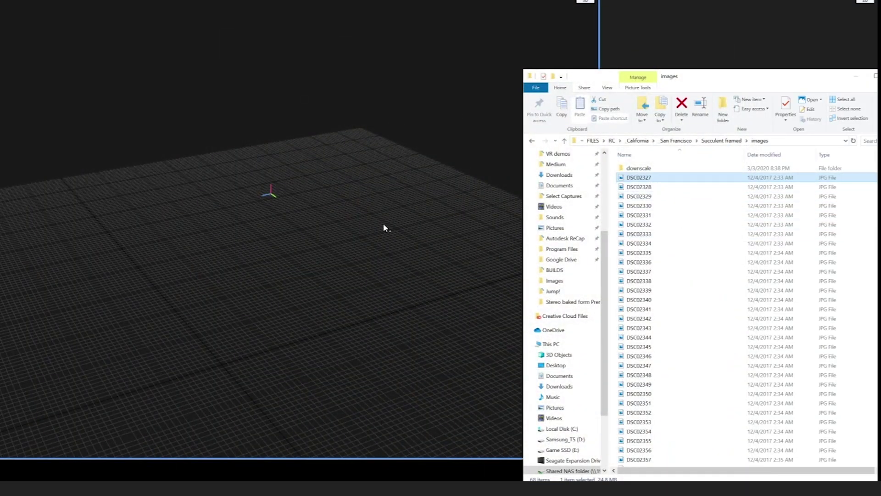
{"action": "double_click", "coordinate": [665, 169]}
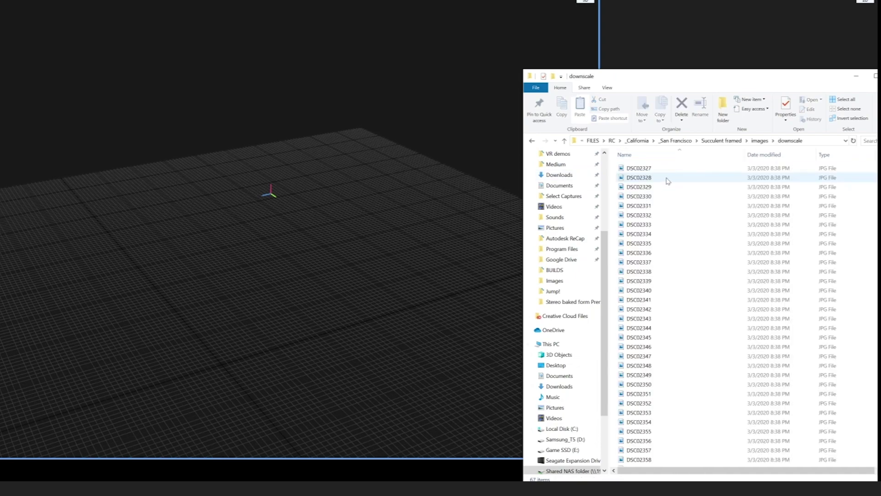
{"action": "key", "text": "alt+Left"}
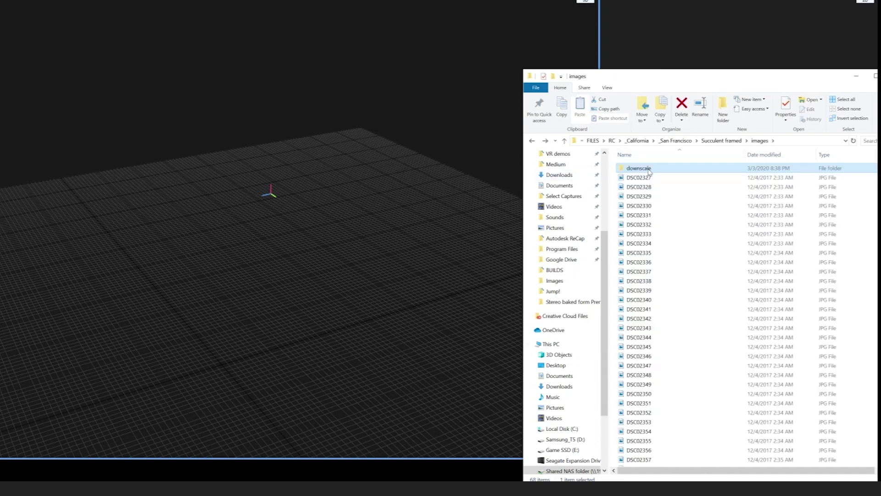
Step: Rename the downscale folder inside the images folder as _geometry
{"action": "left_click", "coordinate": [648, 168]}
{"action": "key", "text": "BackSpace"}
{"action": "type", "text": "_geomet"}
{"action": "key", "text": "Return"}
Step: Create a new folder named _texture inside the images folder
{"action": "left_click", "coordinate": [719, 115]}
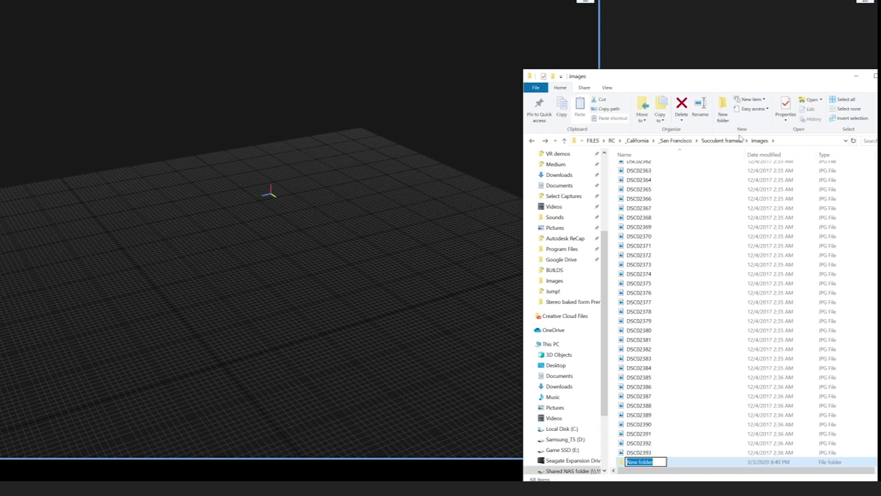
{"action": "type", "text": "_"}
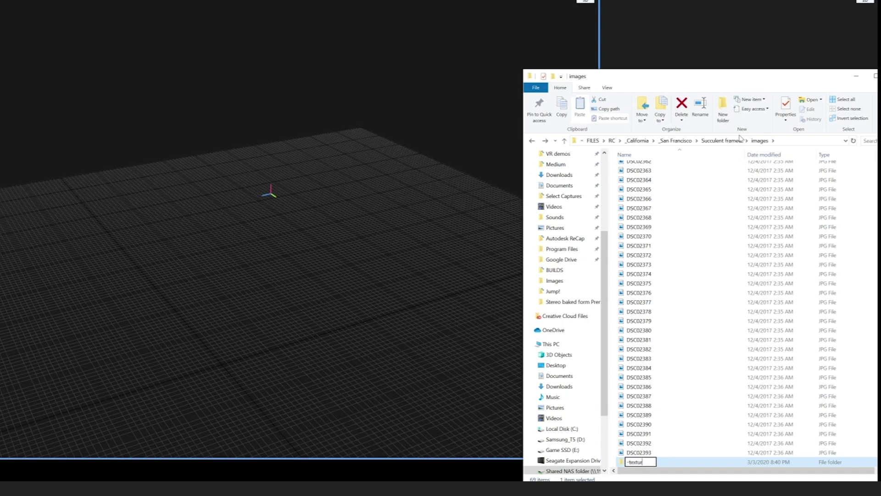
{"action": "type", "text": "textu"}
{"action": "key", "text": "Return"}
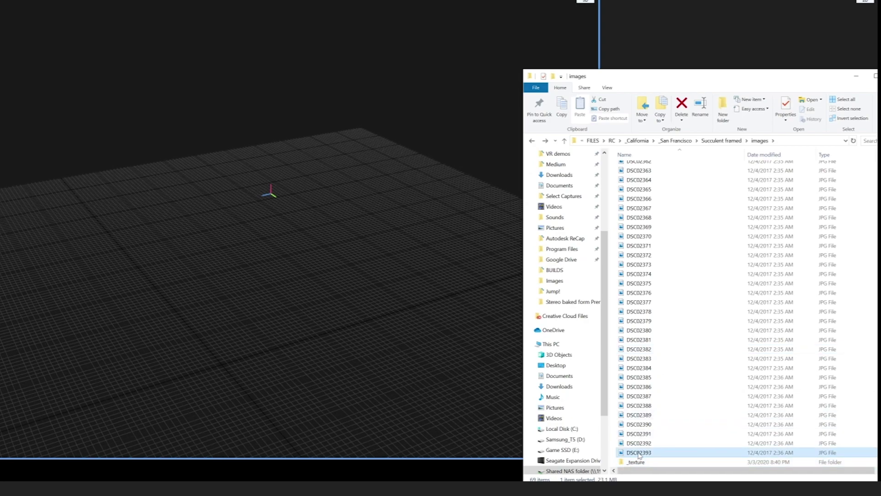
Step: Move all the original JPG photos, DSC02327 to DSC02393, into the _texture folder and allow the flagged files
{"action": "left_click", "coordinate": [674, 369]}
{"action": "scroll", "coordinate": [675, 370], "scroll_direction": "up", "scroll_amount": 12}
{"action": "left_click", "coordinate": [638, 181], "text": "shift"}
{"action": "scroll", "coordinate": [697, 311], "scroll_direction": "down", "scroll_amount": 12}
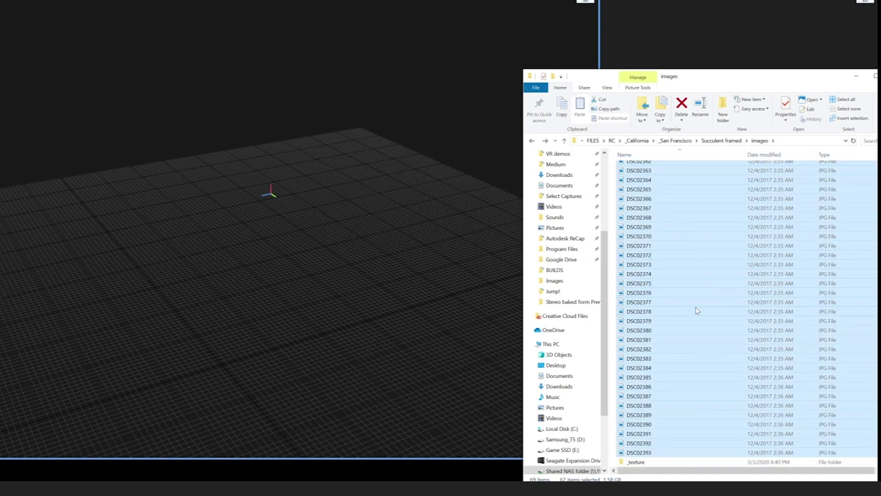
{"action": "left_click_drag", "start_coordinate": [660, 453], "coordinate": [348, 293]}
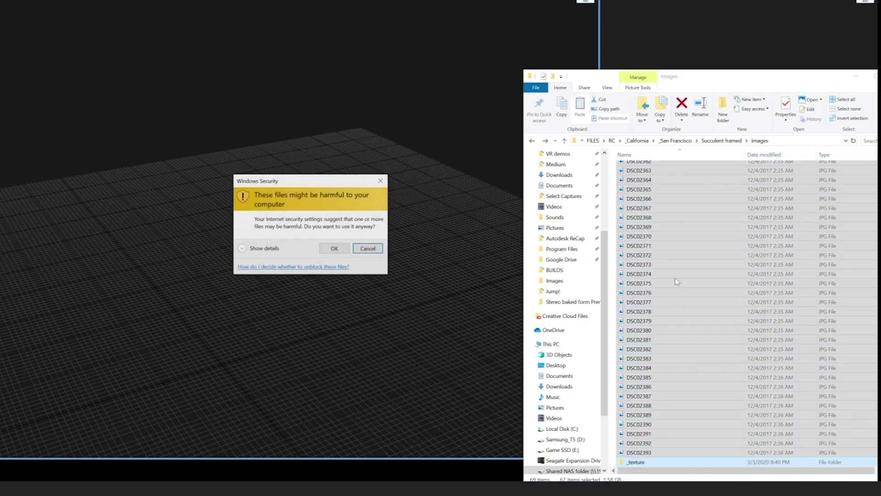
{"action": "left_click", "coordinate": [335, 249]}
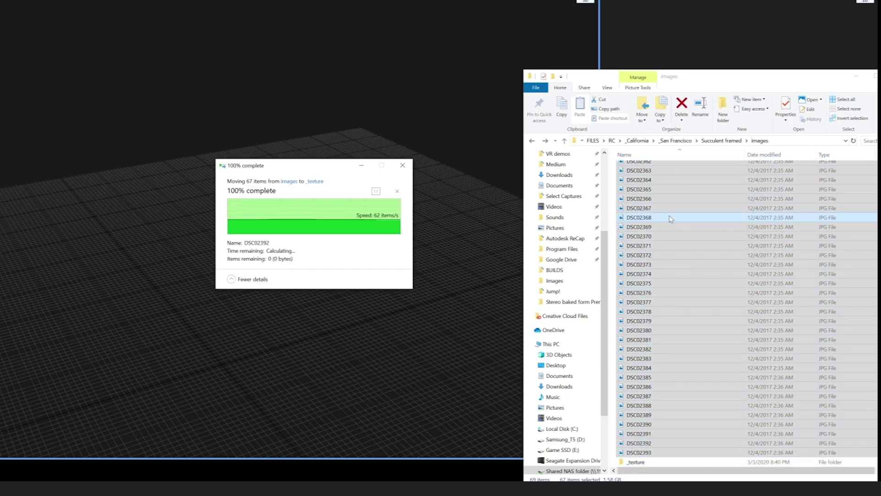
{"action": "left_click", "coordinate": [655, 203]}
{"action": "mouse_move", "coordinate": [654, 203]}
{"action": "left_mouse_down"}
{"action": "mouse_move", "coordinate": [630, 160]}
{"action": "mouse_move", "coordinate": [659, 202]}
{"action": "left_mouse_up"}
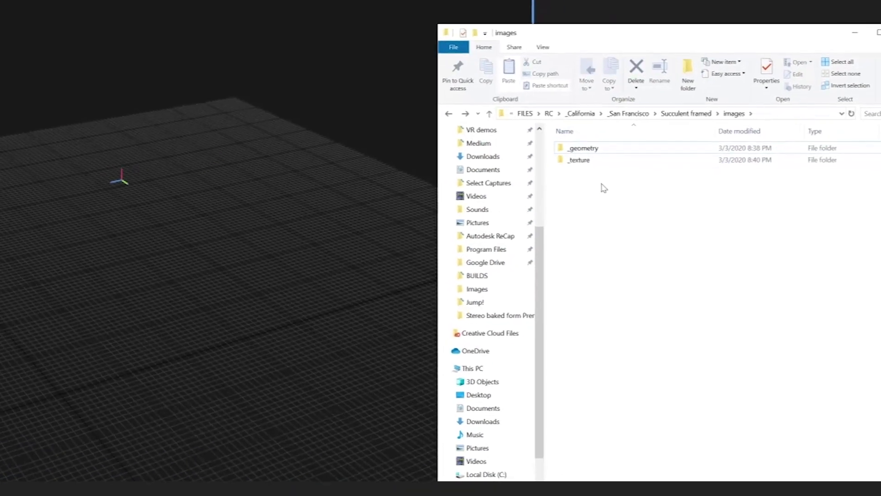
Step: Import the _geometry and _texture folders together into the new RealityCapture project
{"action": "left_click", "coordinate": [564, 152]}
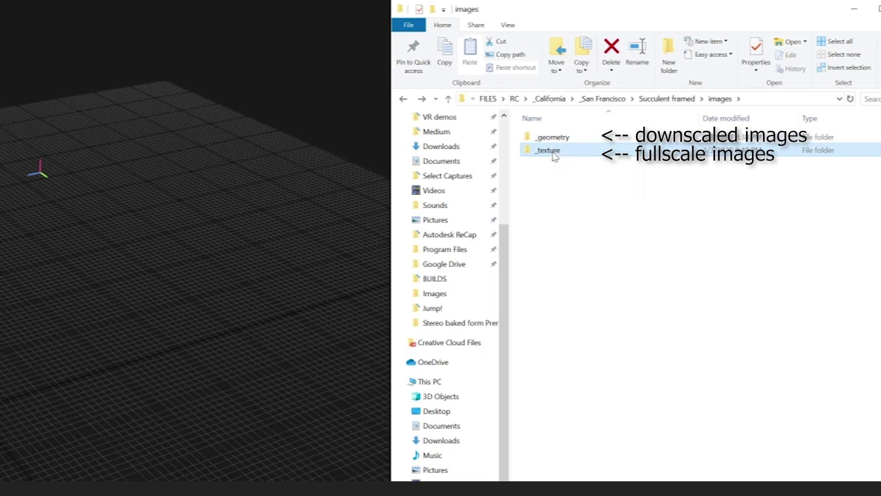
{"action": "left_click_drag", "start_coordinate": [567, 171], "coordinate": [193, 242]}
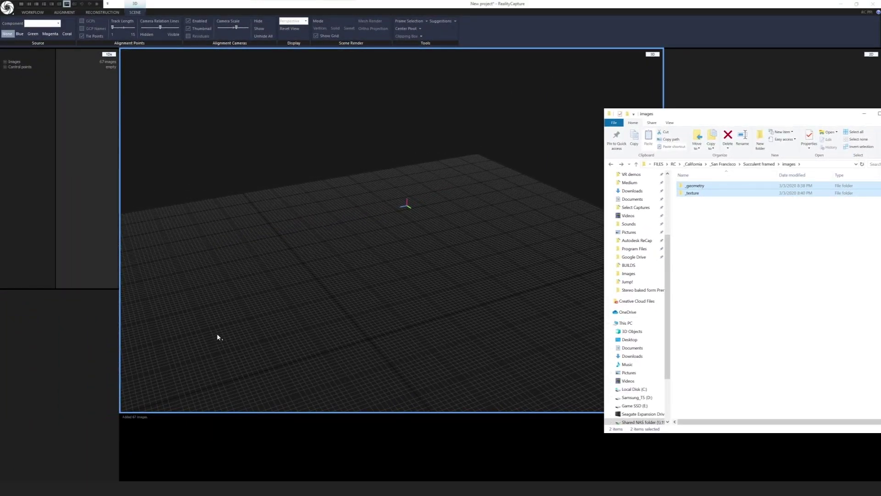
{"action": "left_click", "coordinate": [720, 210]}
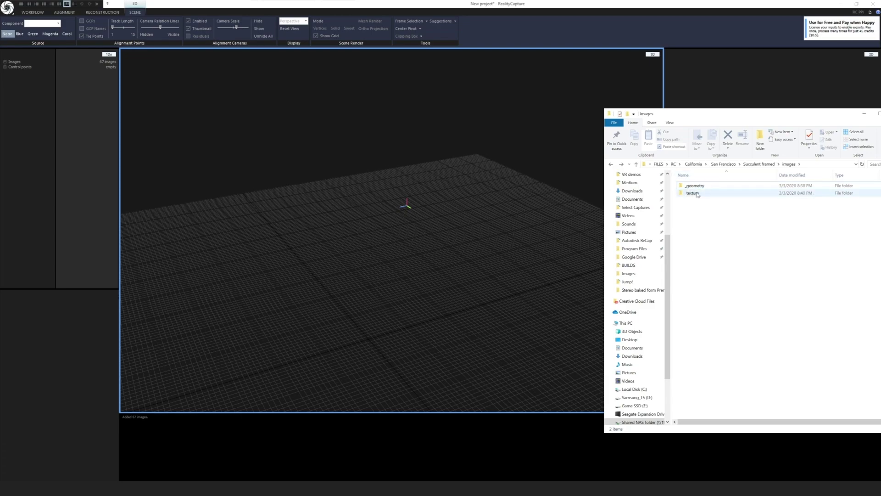
Step: Check the contents of the _geometry folder, go back, and open the _texture folder
{"action": "double_click", "coordinate": [697, 187]}
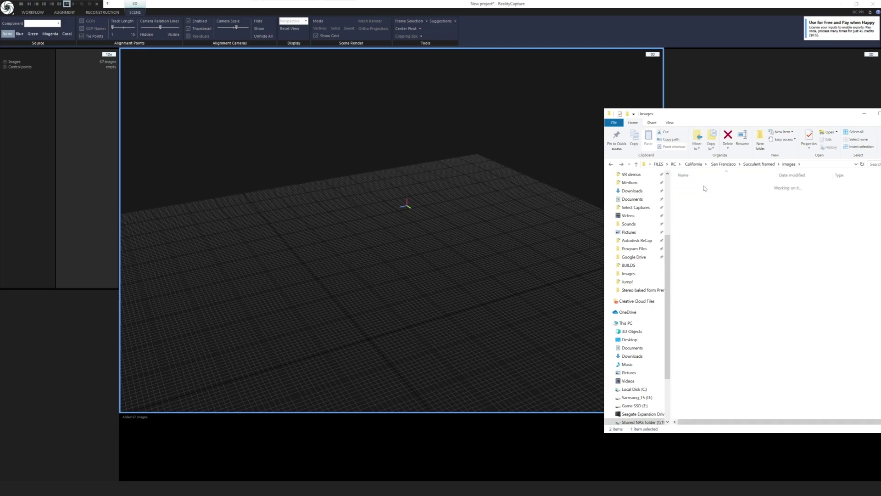
{"action": "key", "text": "alt+Left"}
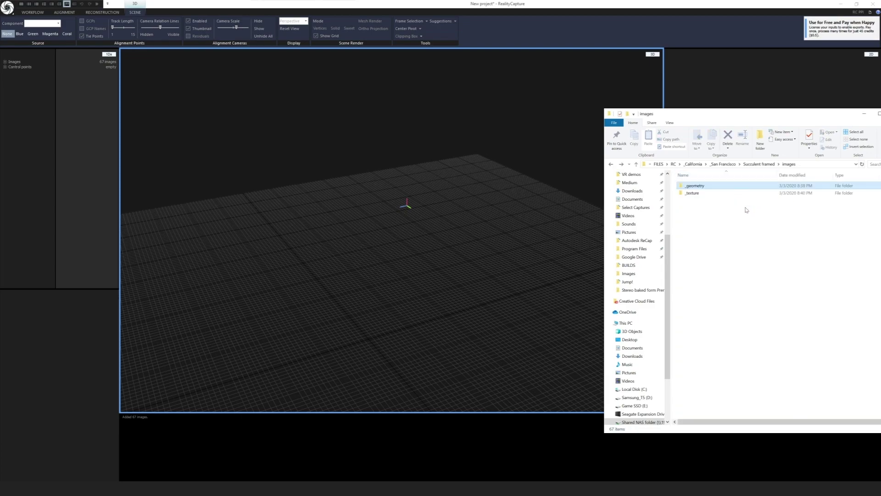
{"action": "left_click", "coordinate": [693, 194]}
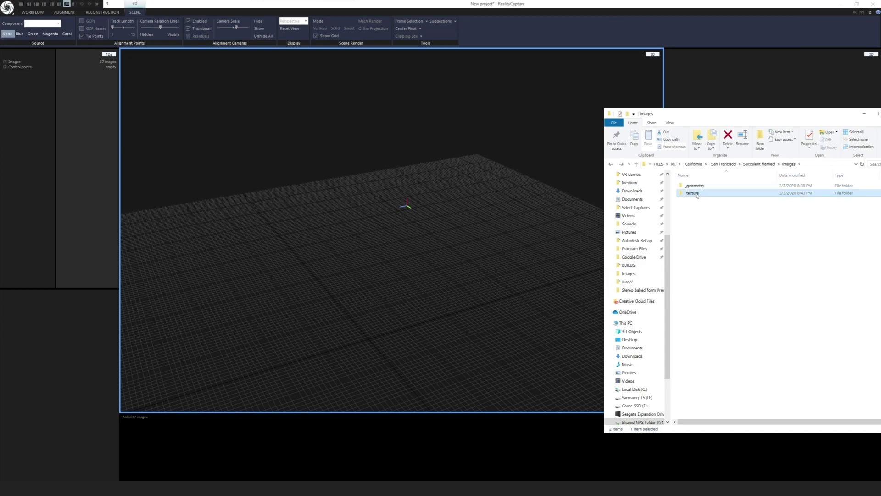
{"action": "double_click", "coordinate": [696, 195]}
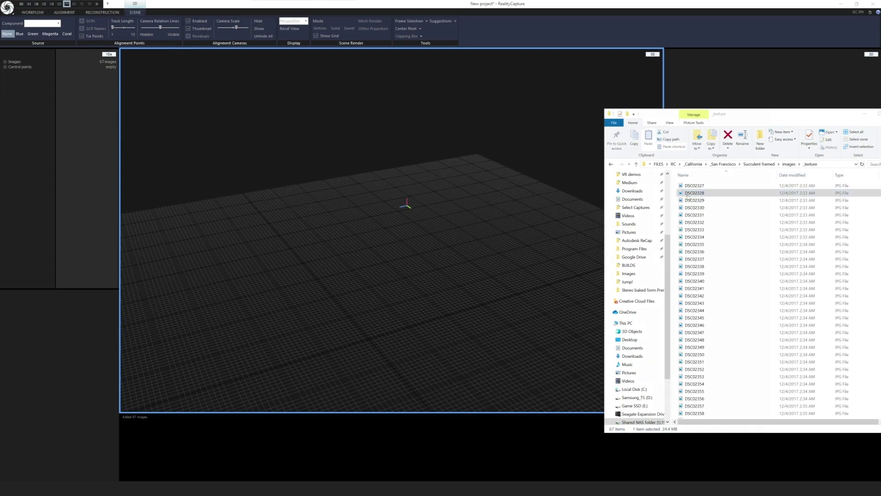
Step: Open the full-size DSC02328 from the _texture folder, examine its frame and plant detail up close, and close it
{"action": "double_click", "coordinate": [695, 194]}
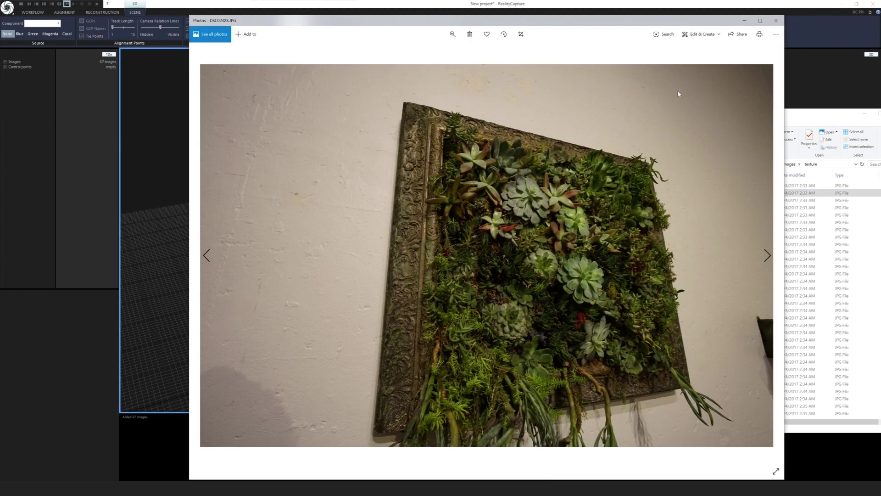
{"action": "left_click", "coordinate": [776, 20]}
{"action": "double_click", "coordinate": [718, 195]}
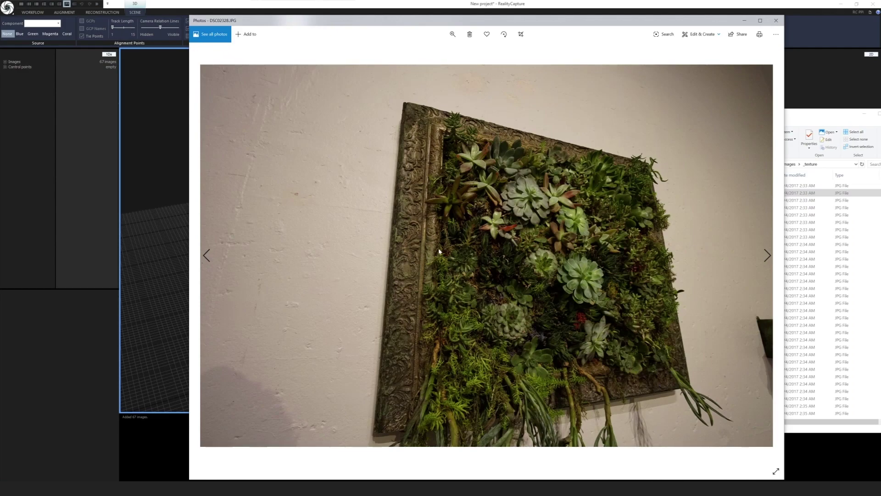
{"action": "scroll", "coordinate": [440, 251], "scroll_direction": "up", "scroll_amount": 2}
{"action": "scroll", "coordinate": [430, 237], "scroll_direction": "up", "scroll_amount": 1}
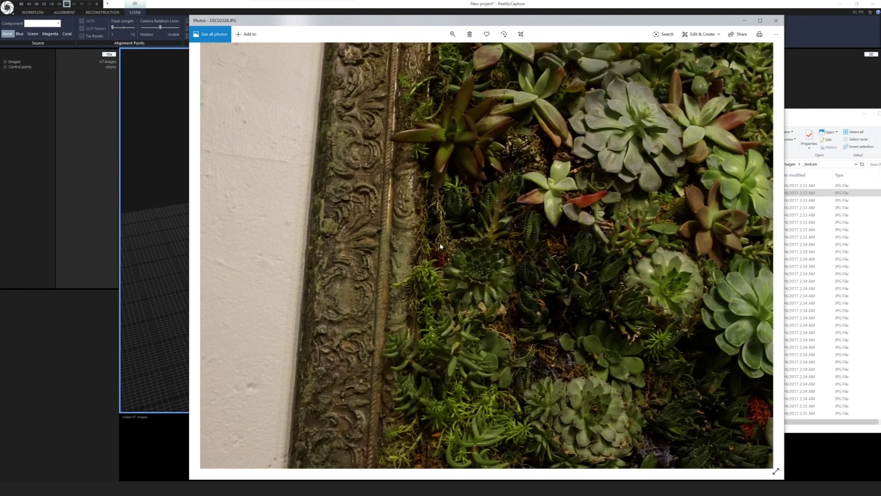
{"action": "scroll", "coordinate": [444, 238], "scroll_direction": "down", "scroll_amount": 3}
{"action": "left_click", "coordinate": [776, 20]}
Step: Return to the images folder and compare the file names in _geometry with those in _texture
{"action": "left_click", "coordinate": [746, 203]}
{"action": "left_click", "coordinate": [790, 163]}
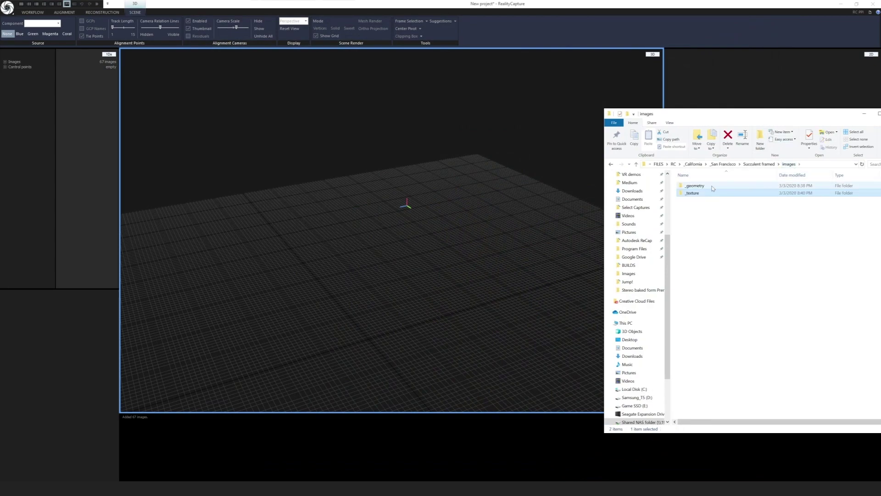
{"action": "double_click", "coordinate": [712, 186]}
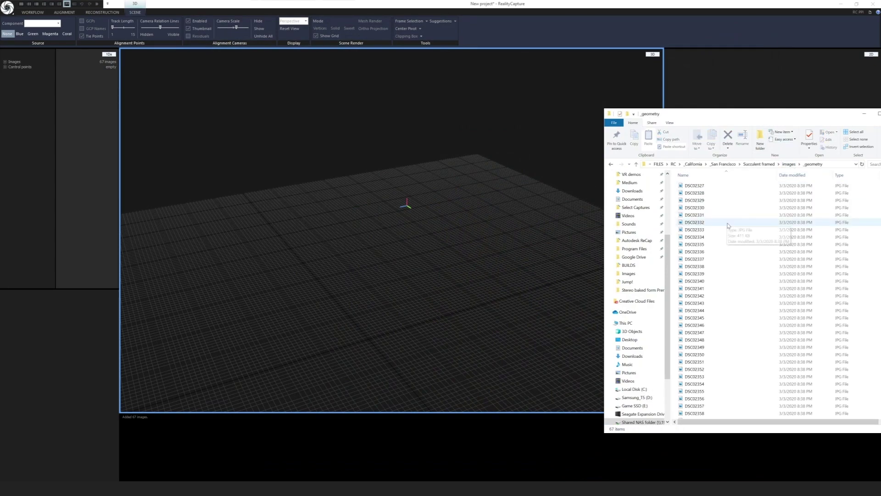
{"action": "key", "text": "alt+Left"}
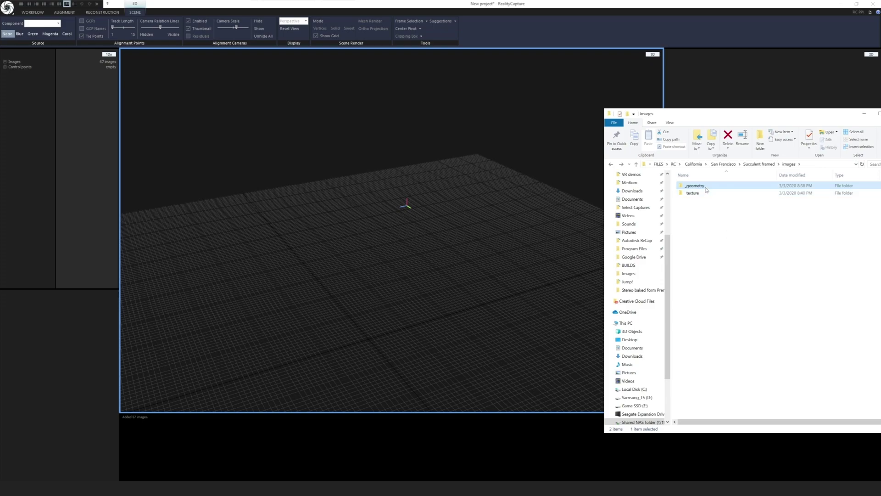
{"action": "left_click", "coordinate": [711, 193]}
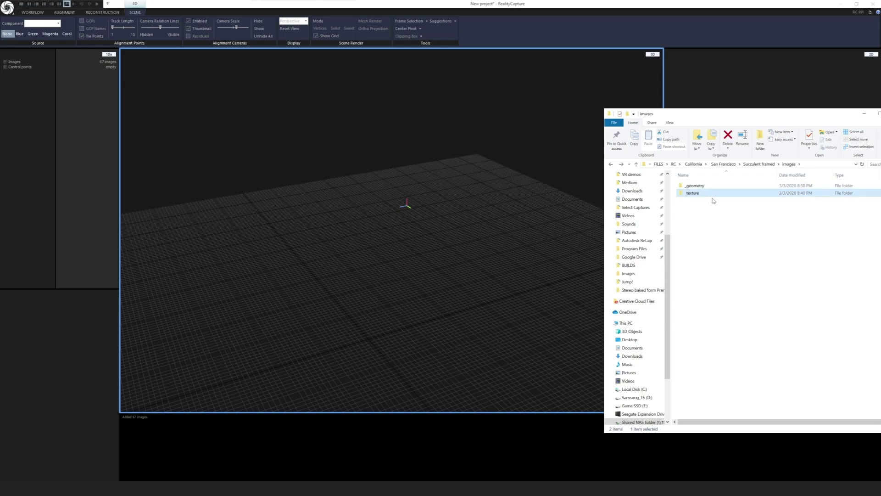
{"action": "double_click", "coordinate": [695, 186]}
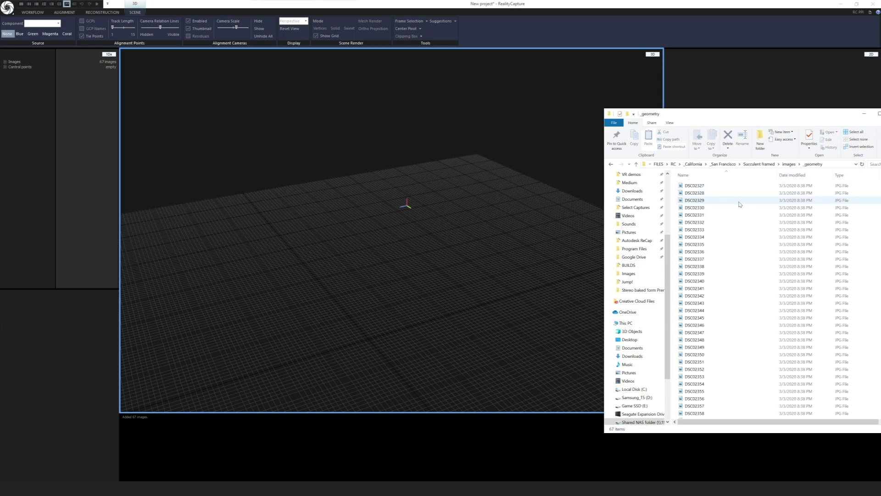
{"action": "key", "text": "alt+Left"}
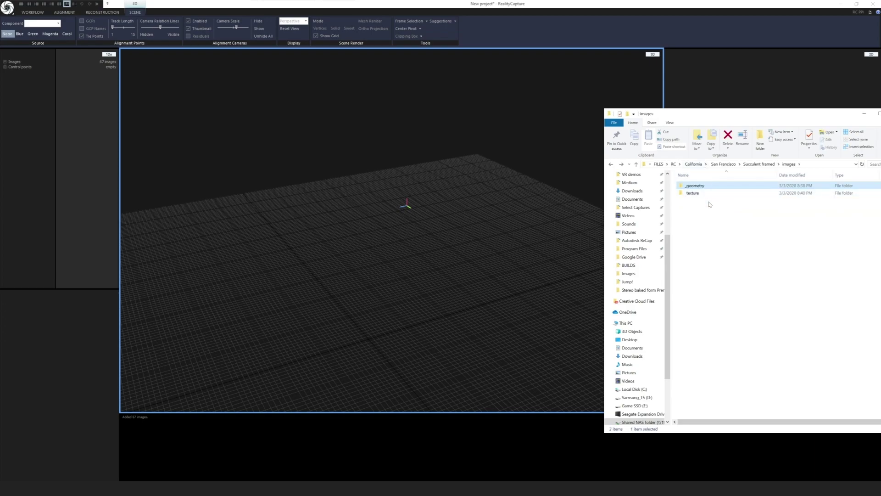
Step: Back in RealityCapture, expand the list of imported images and widen the 2D view with the DSC02328 photo shown
{"action": "left_click", "coordinate": [710, 204]}
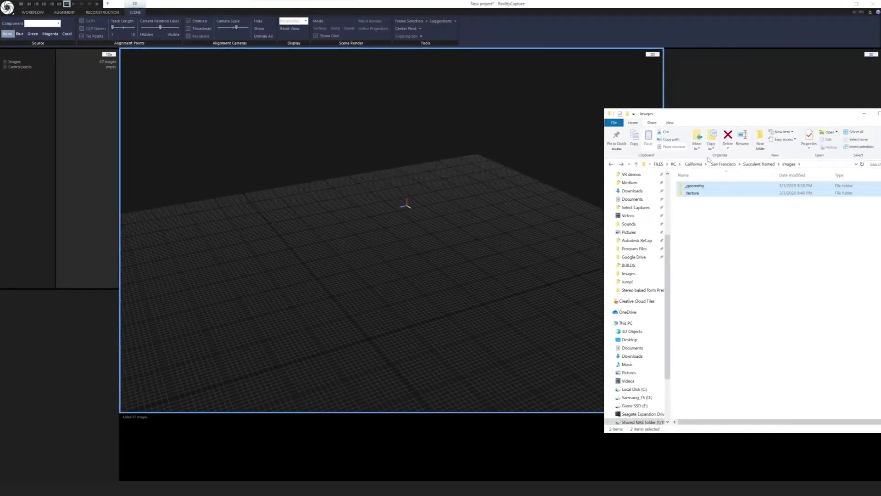
{"action": "left_click", "coordinate": [429, 153]}
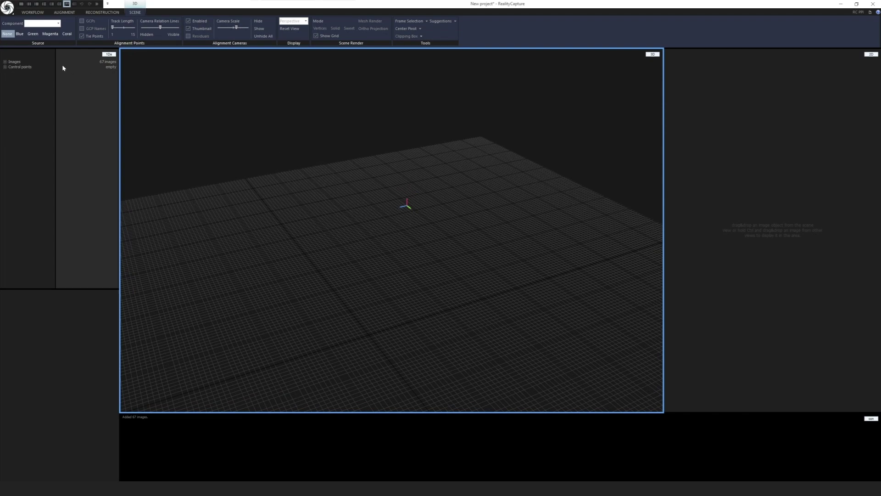
{"action": "left_click", "coordinate": [5, 62]}
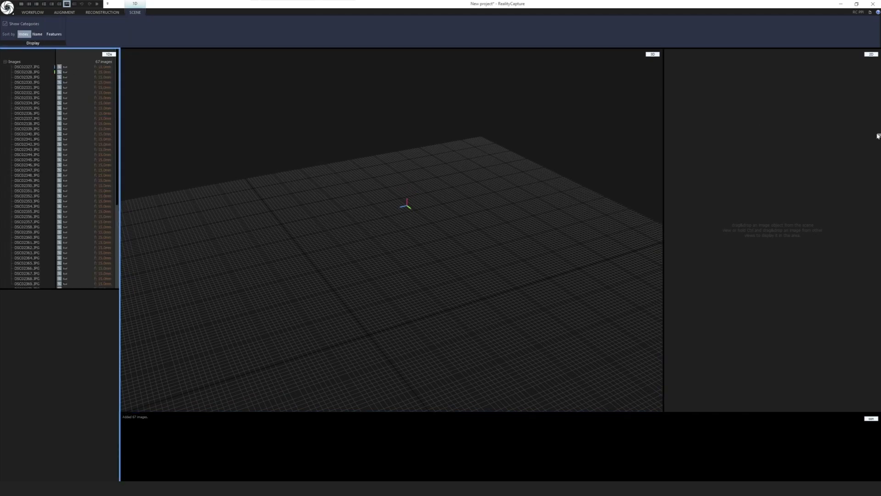
{"action": "left_click_drag", "start_coordinate": [878, 135], "coordinate": [767, 166]}
{"action": "left_click_drag", "start_coordinate": [666, 198], "coordinate": [623, 199]}
{"action": "scroll", "coordinate": [764, 234], "scroll_direction": "up", "scroll_amount": 5}
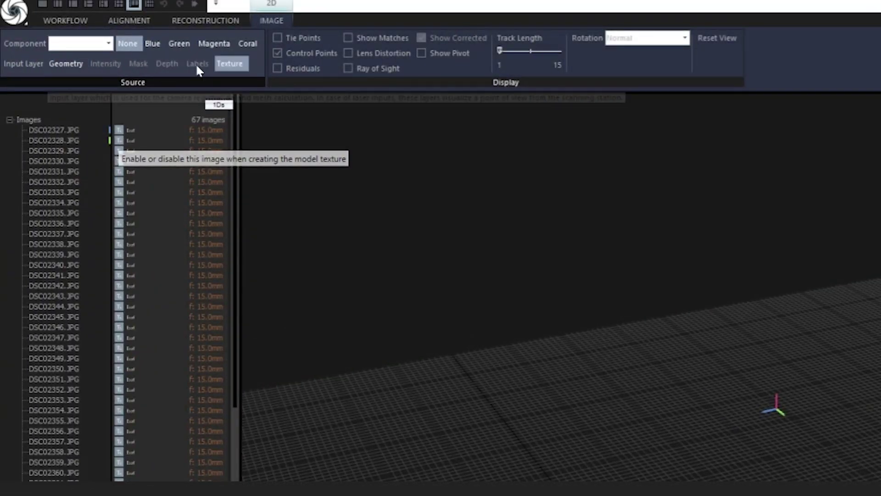
Step: Set the 2D view's input layer to Geometry, recheck the two image folders, and inspect the downscaled photo
{"action": "left_click", "coordinate": [66, 64]}
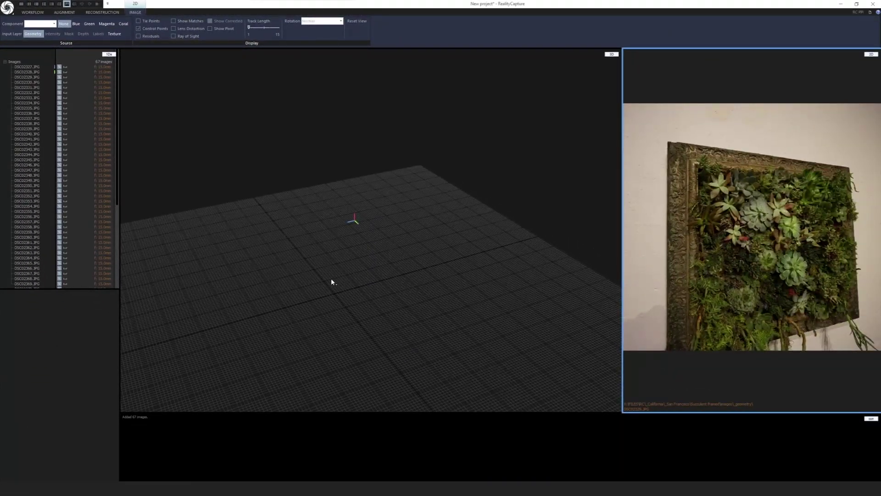
{"action": "left_click", "coordinate": [331, 282]}
{"action": "key", "text": "alt+Tab"}
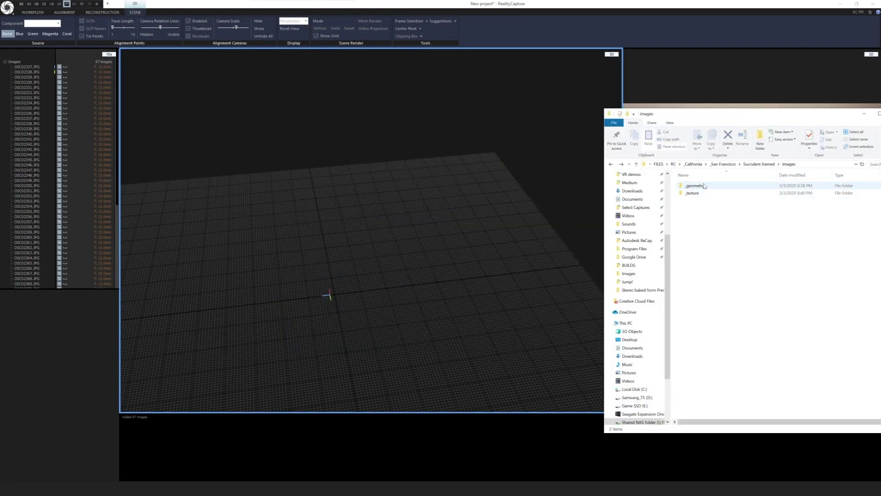
{"action": "left_click", "coordinate": [706, 76]}
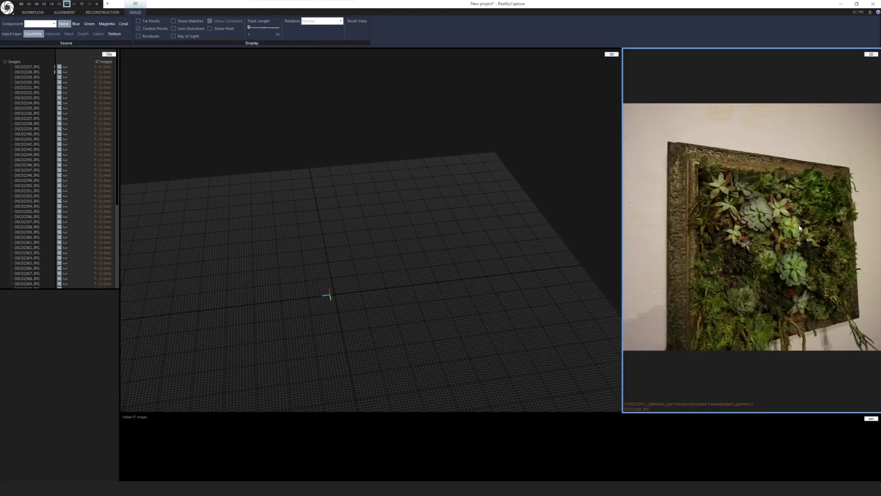
{"action": "left_click_drag", "start_coordinate": [795, 260], "coordinate": [797, 253]}
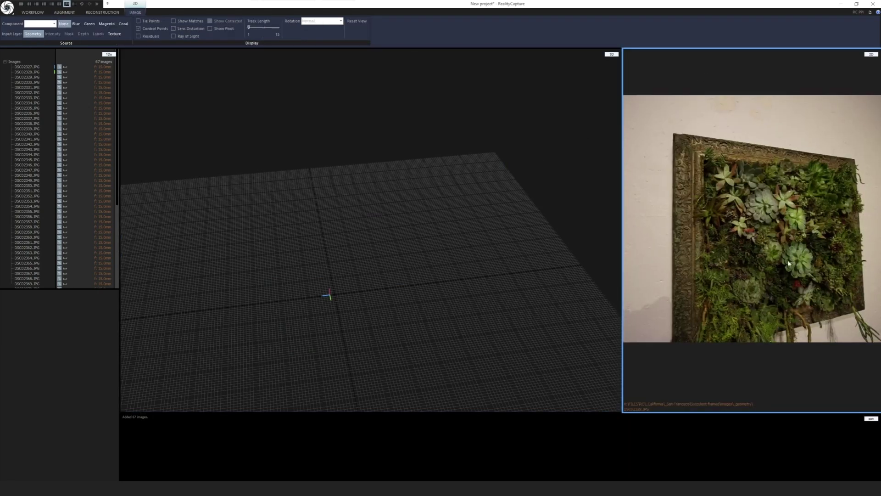
Step: Recheck the _geometry and _texture folders in the images folder, then return to RealityCapture
{"action": "key", "text": "alt+Tab"}
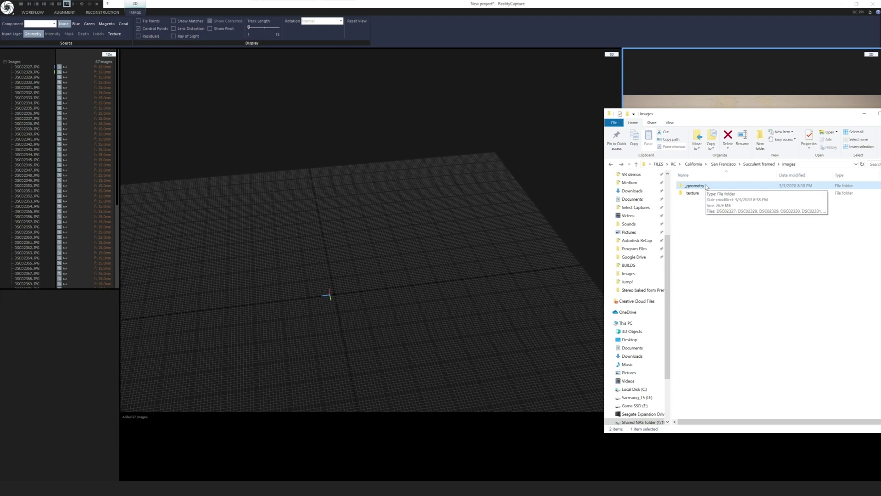
{"action": "left_click", "coordinate": [408, 255]}
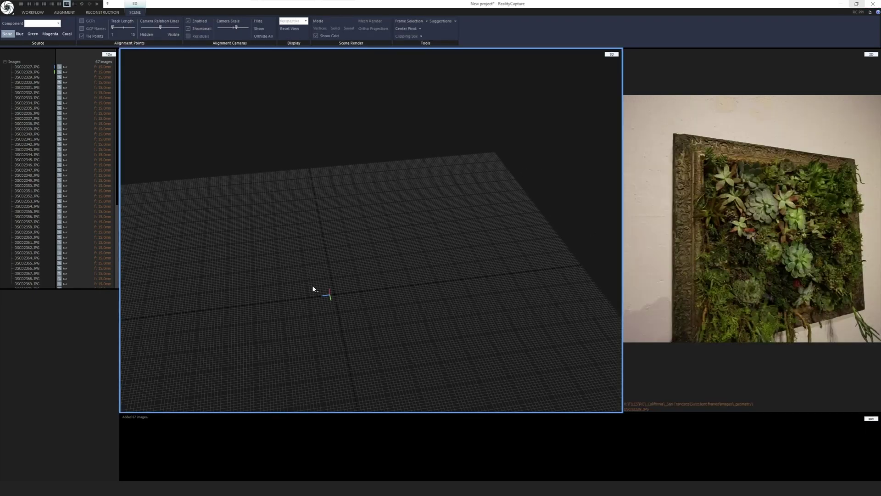
{"action": "key", "text": "alt+Tab"}
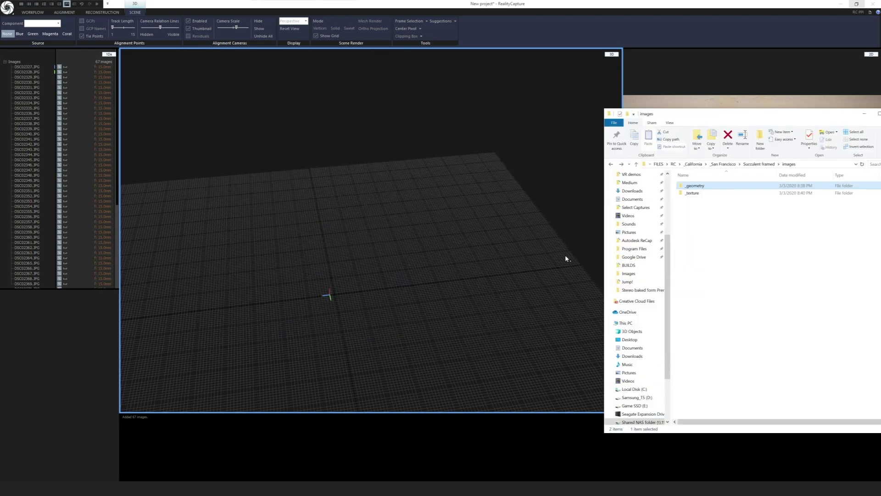
{"action": "double_click", "coordinate": [696, 193]}
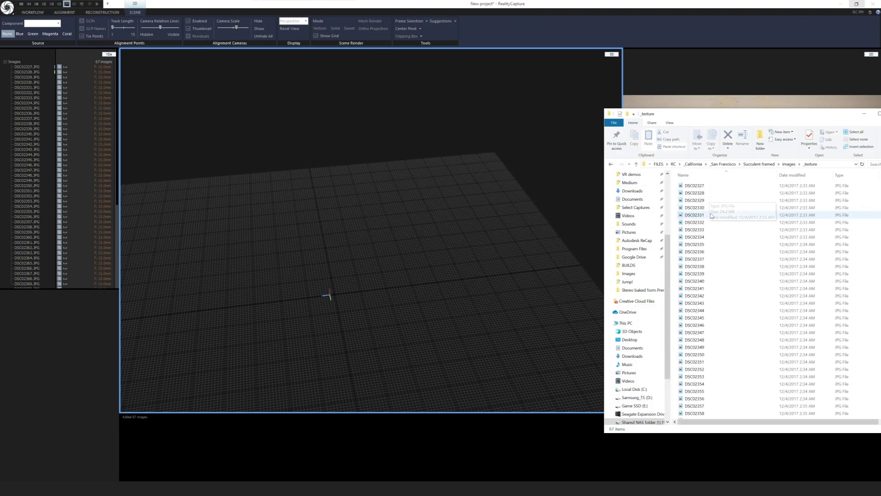
{"action": "key", "text": "BackSpace"}
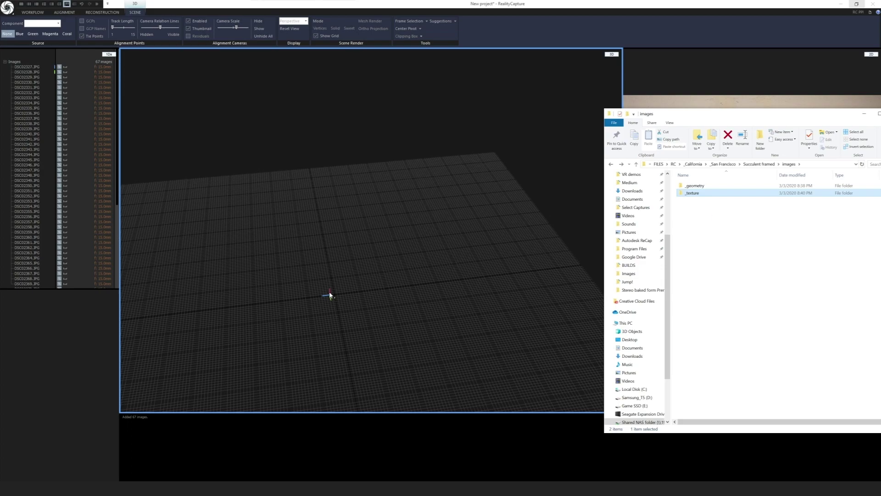
{"action": "key", "text": "alt+Tab"}
Step: Align the imported Succulent framed images
{"action": "scroll", "coordinate": [335, 292], "scroll_direction": "up", "scroll_amount": 2}
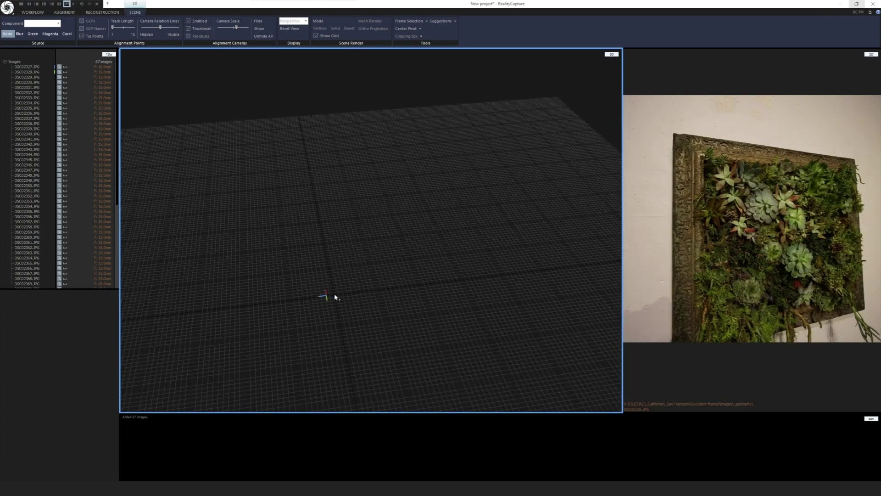
{"action": "left_click_drag", "start_coordinate": [346, 296], "coordinate": [385, 293]}
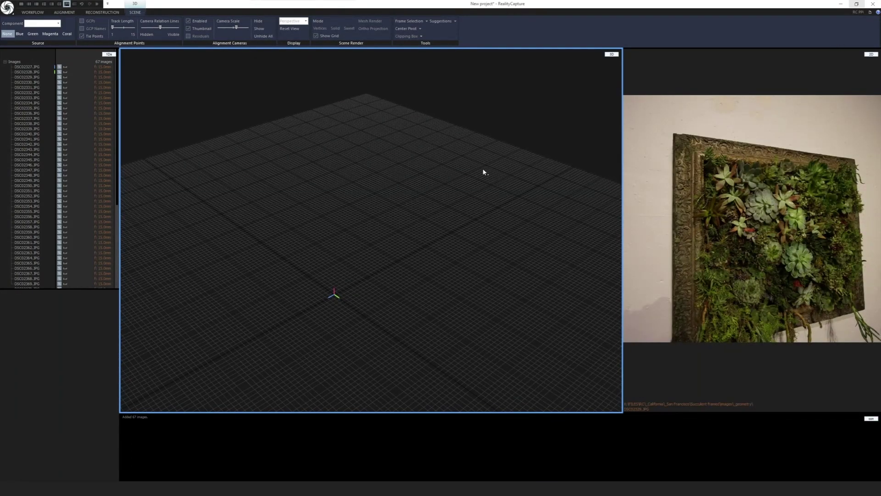
{"action": "left_click", "coordinate": [874, 14]}
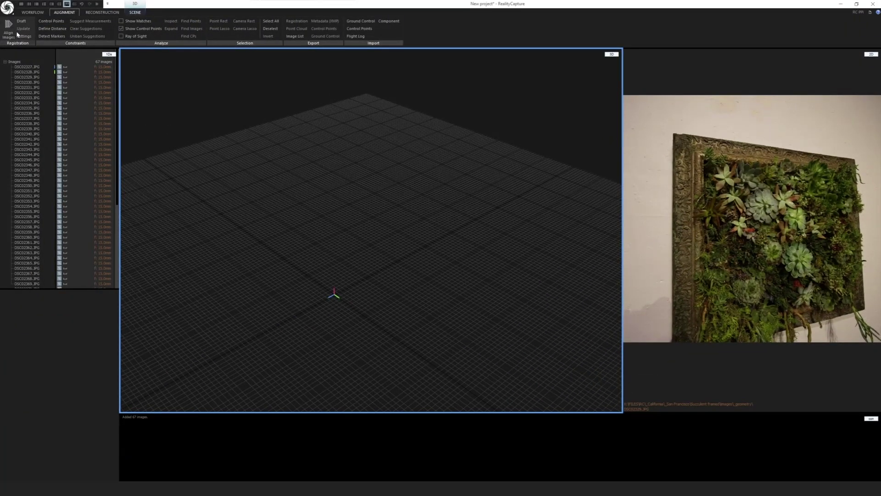
{"action": "left_click", "coordinate": [17, 33]}
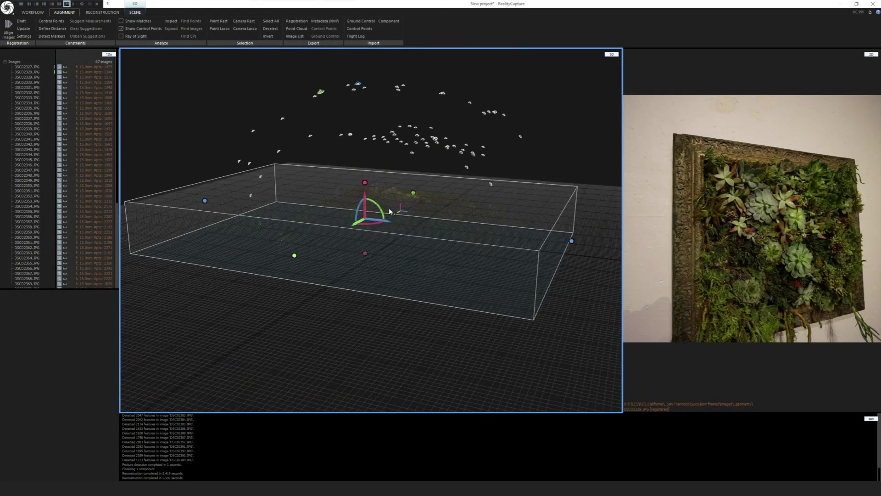
Step: Use Set Ground Plane to rotate the aligned point cloud and cameras so the framed wall stands upright on the grid
{"action": "left_click", "coordinate": [103, 13]}
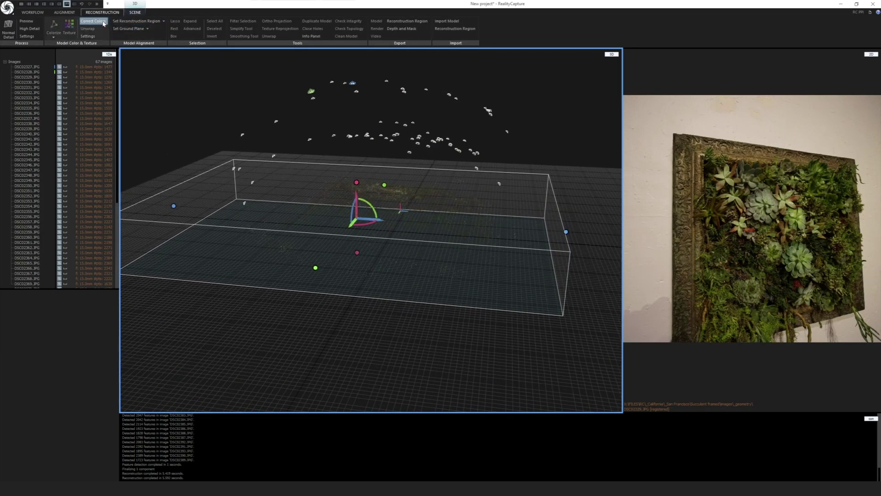
{"action": "left_click_drag", "start_coordinate": [333, 131], "coordinate": [366, 156]}
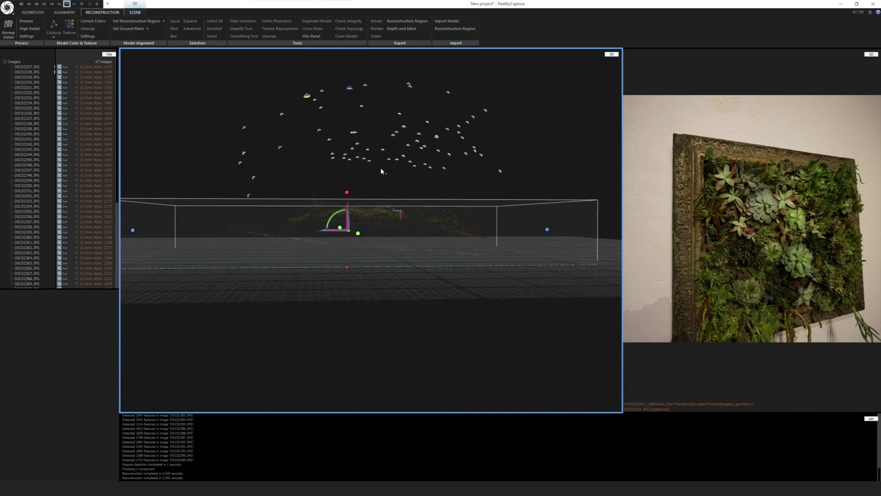
{"action": "left_click", "coordinate": [65, 12]}
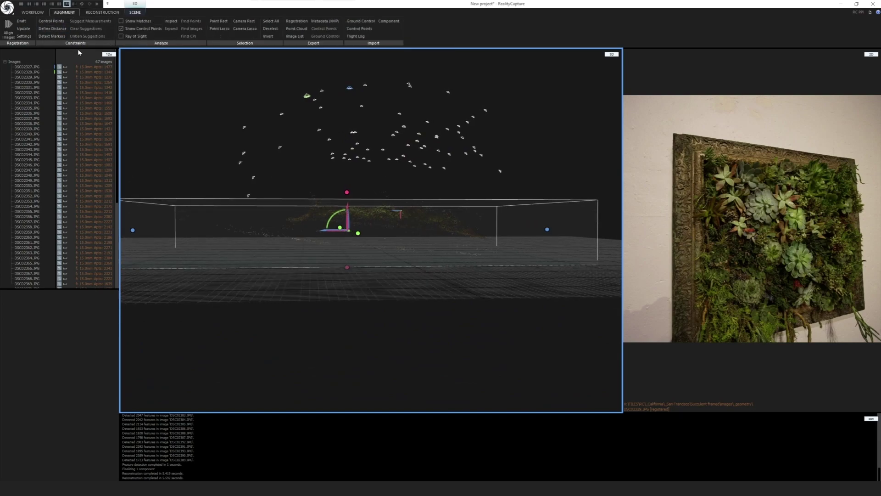
{"action": "left_click", "coordinate": [33, 13]}
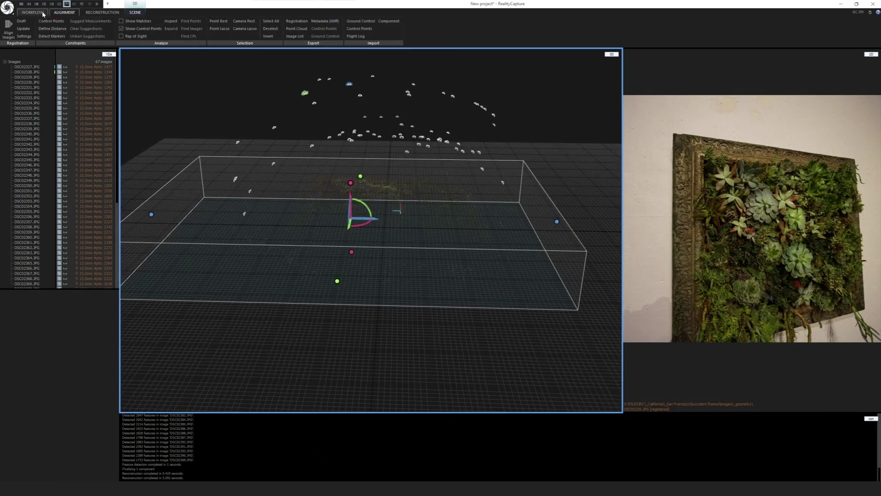
{"action": "left_click", "coordinate": [64, 12]}
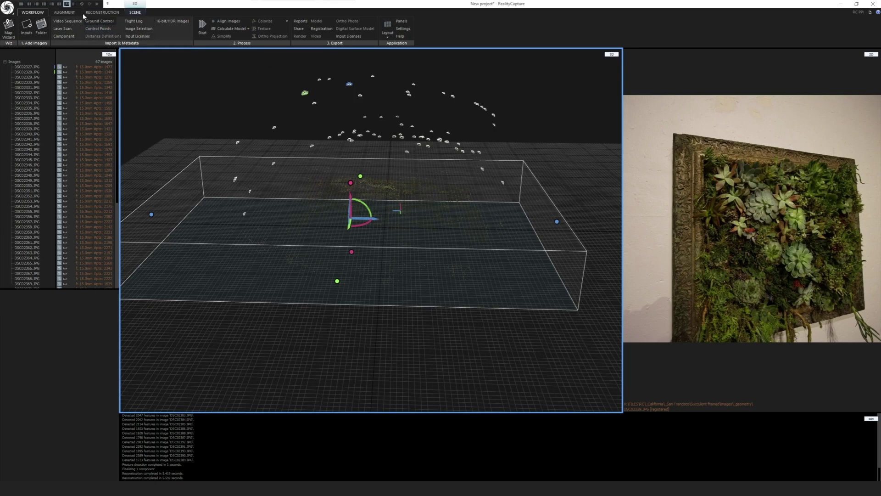
{"action": "left_click_drag", "start_coordinate": [386, 138], "coordinate": [393, 252]}
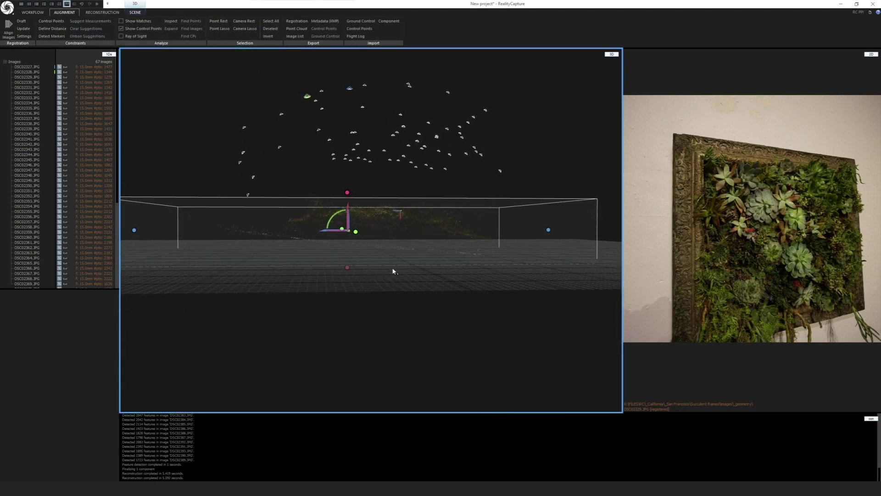
{"action": "left_click_drag", "start_coordinate": [286, 242], "coordinate": [307, 186]}
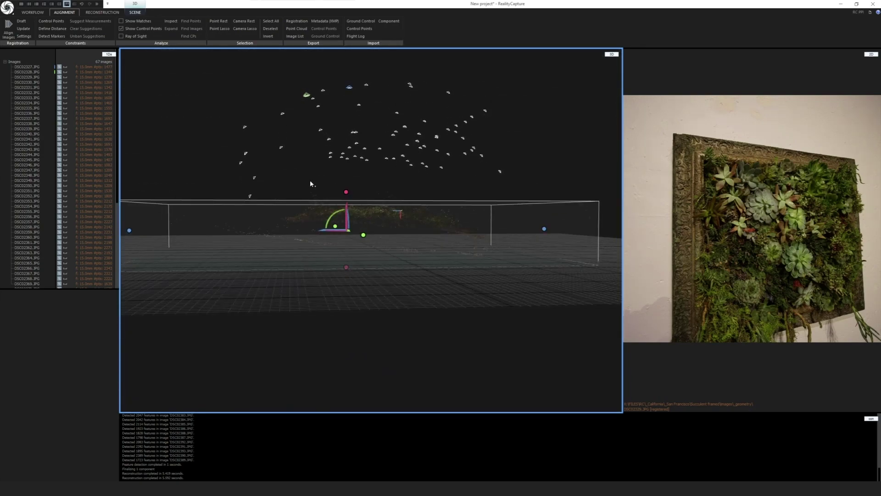
{"action": "left_click", "coordinate": [102, 12]}
{"action": "left_click", "coordinate": [129, 28]}
{"action": "left_click_drag", "start_coordinate": [431, 242], "coordinate": [419, 284]}
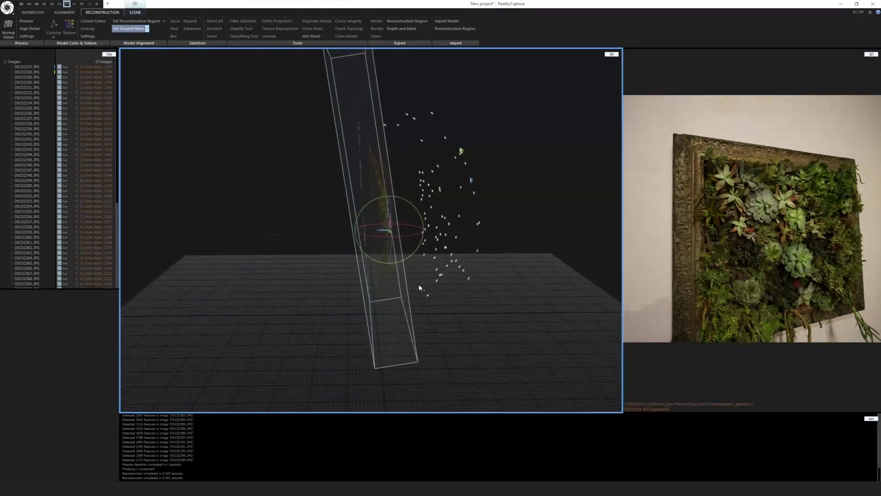
Step: Check the orientation of the aligned scene in the Left, Right and Front orthographic views
{"action": "left_click", "coordinate": [135, 14]}
{"action": "left_click", "coordinate": [307, 23]}
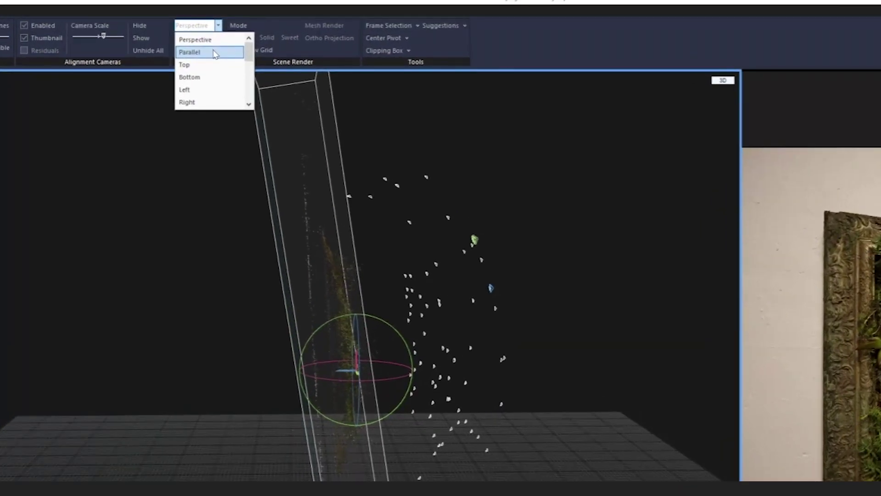
{"action": "left_click", "coordinate": [210, 89]}
{"action": "scroll", "coordinate": [356, 325], "scroll_direction": "down", "scroll_amount": 3}
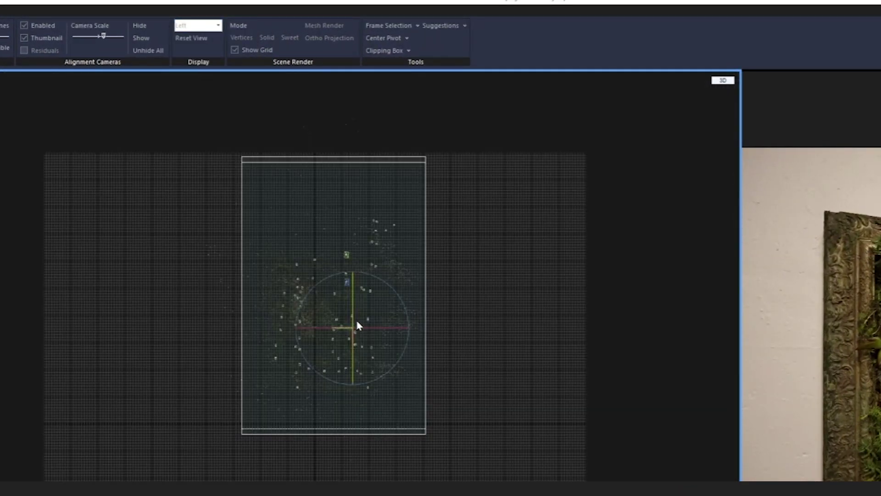
{"action": "scroll", "coordinate": [296, 255], "scroll_direction": "up", "scroll_amount": 3}
{"action": "left_click", "coordinate": [218, 26]}
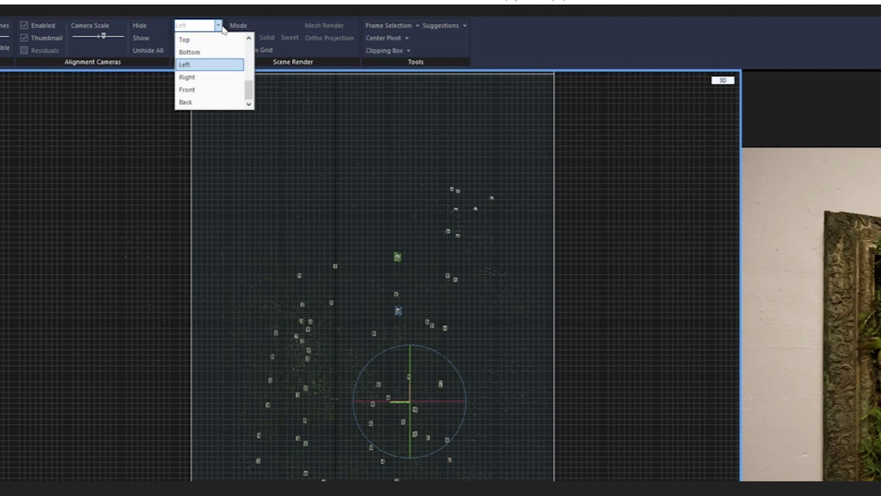
{"action": "left_click", "coordinate": [205, 78]}
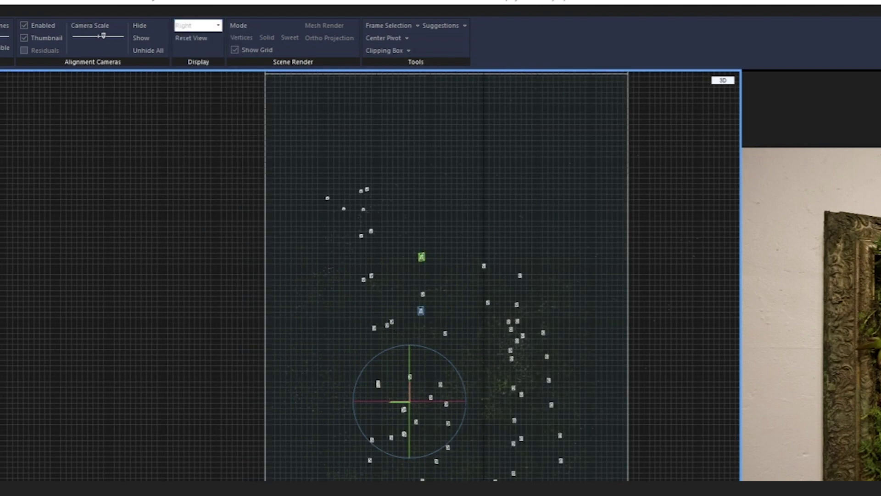
{"action": "left_click", "coordinate": [218, 25]}
{"action": "left_click", "coordinate": [204, 90]}
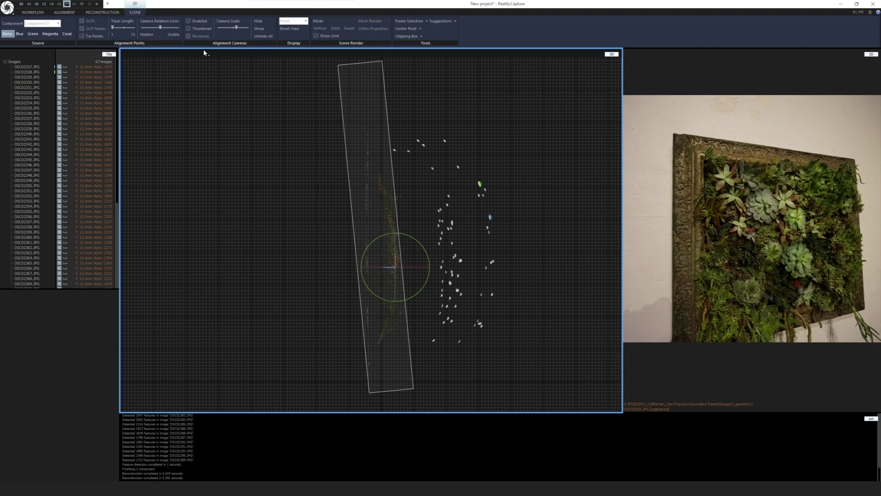
Step: Recheck the upright scene in the Right view and return the 3D view to Perspective
{"action": "left_click", "coordinate": [298, 21]}
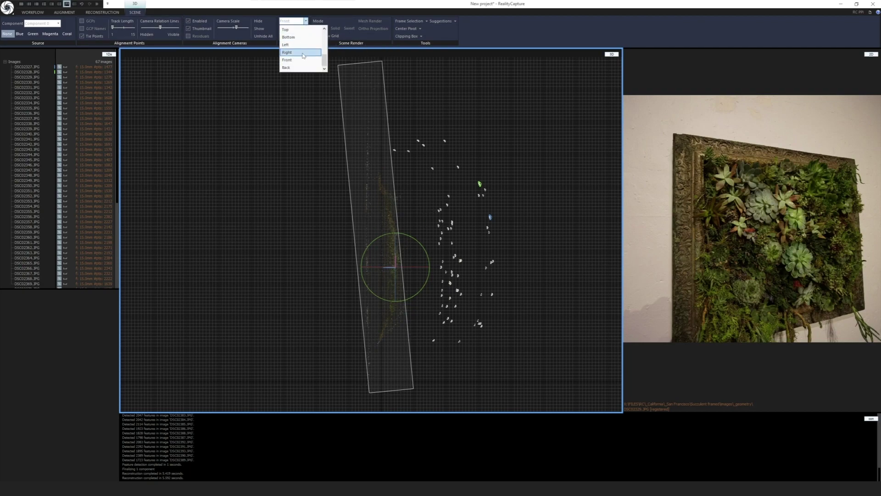
{"action": "left_click", "coordinate": [303, 52]}
{"action": "scroll", "coordinate": [514, 245], "scroll_direction": "down", "scroll_amount": 3}
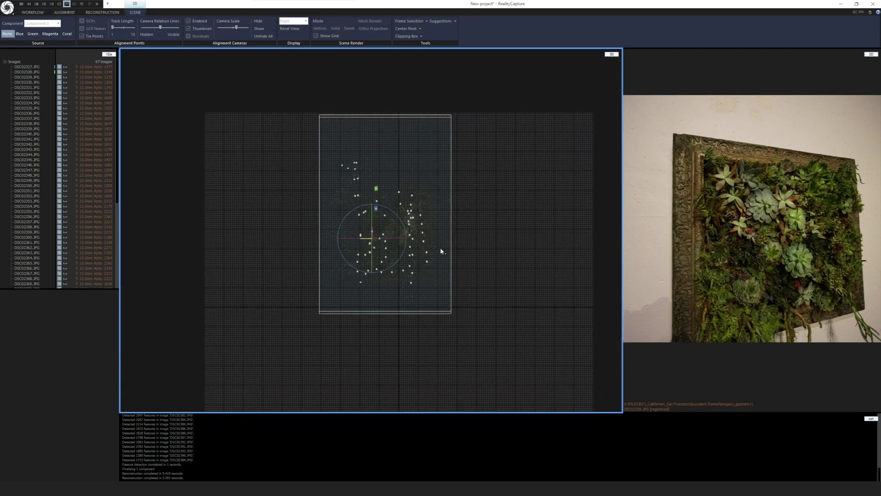
{"action": "scroll", "coordinate": [442, 251], "scroll_direction": "up", "scroll_amount": 3}
{"action": "scroll", "coordinate": [409, 246], "scroll_direction": "down", "scroll_amount": 2}
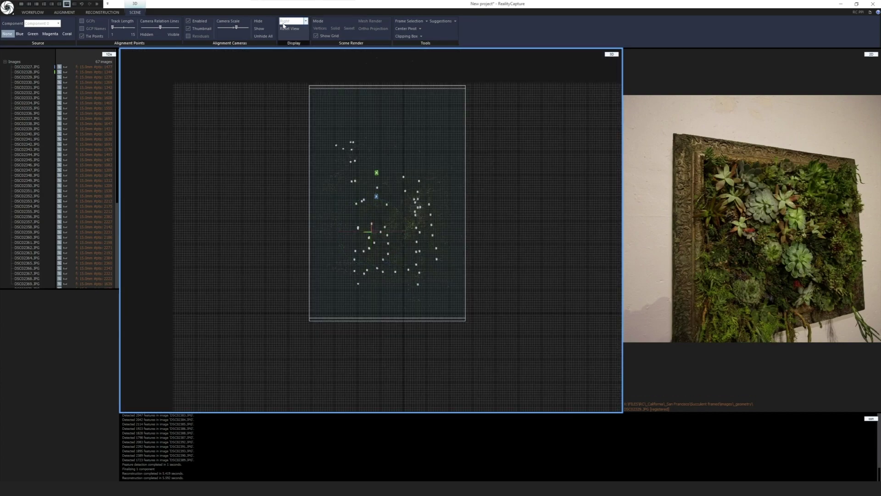
{"action": "left_click", "coordinate": [301, 21]}
{"action": "scroll", "coordinate": [303, 46], "scroll_direction": "up", "scroll_amount": 2}
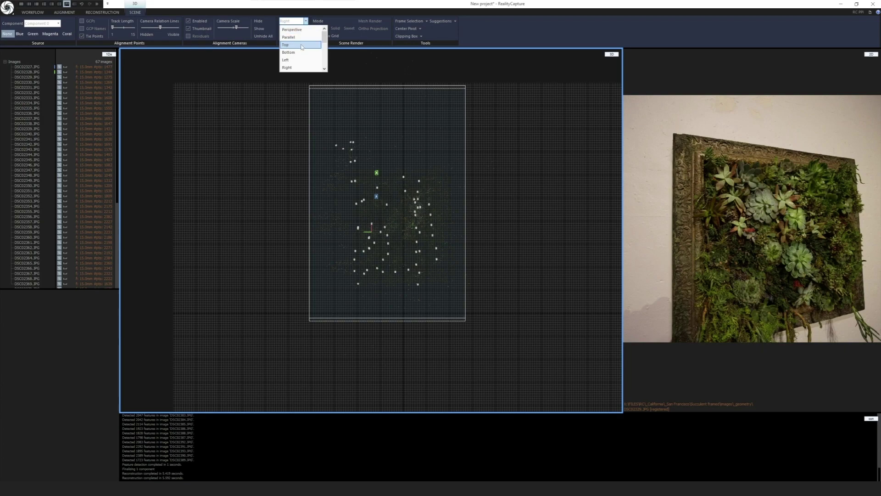
{"action": "left_click", "coordinate": [303, 30]}
{"action": "scroll", "coordinate": [381, 229], "scroll_direction": "up", "scroll_amount": 5}
{"action": "left_click_drag", "start_coordinate": [374, 232], "coordinate": [321, 133]}
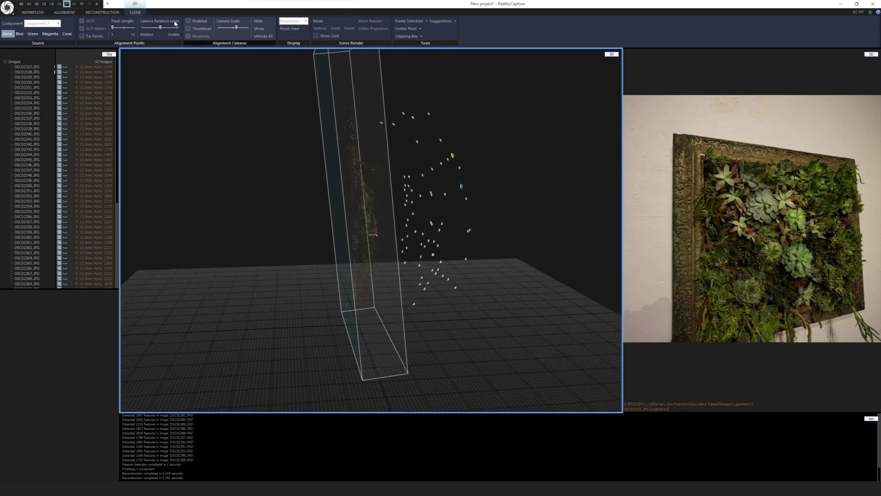
Step: Set the reconstruction region automatically so it fits the reoriented point cloud
{"action": "left_click", "coordinate": [102, 13]}
{"action": "left_click_drag", "start_coordinate": [443, 163], "coordinate": [319, 252]}
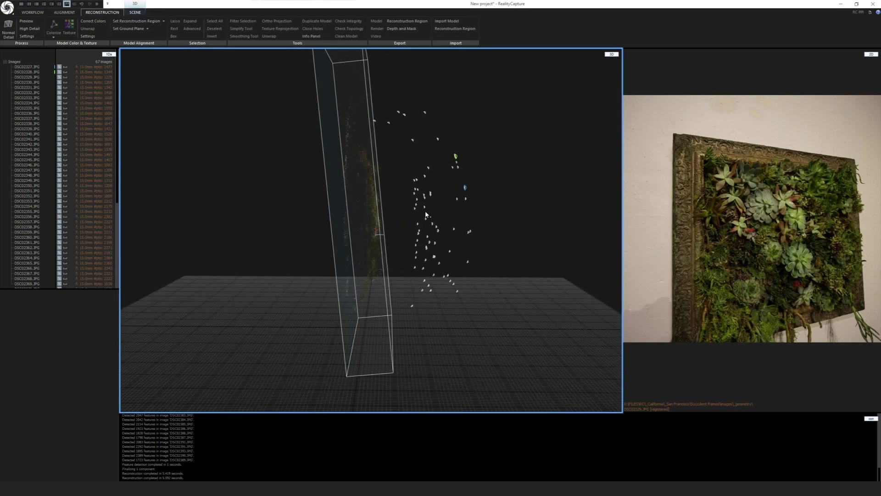
{"action": "left_click_drag", "start_coordinate": [425, 214], "coordinate": [399, 197]}
{"action": "left_click", "coordinate": [158, 22]}
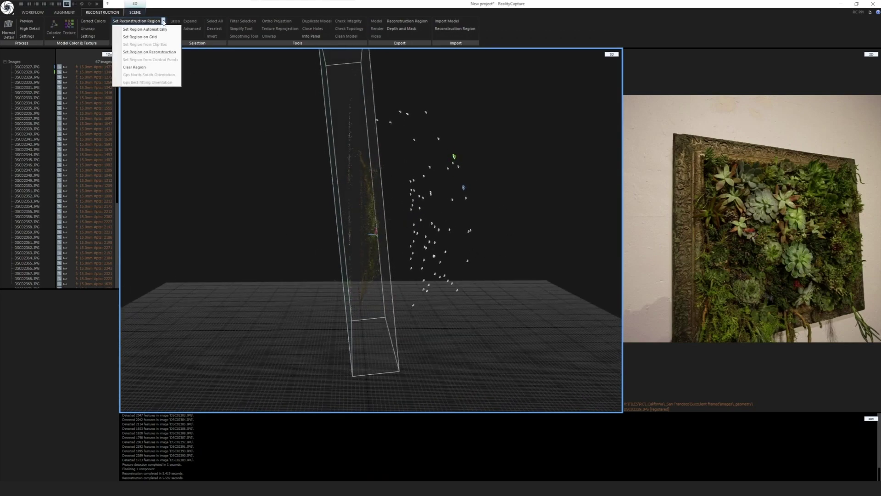
{"action": "left_click", "coordinate": [146, 30]}
{"action": "left_click_drag", "start_coordinate": [474, 210], "coordinate": [475, 209]}
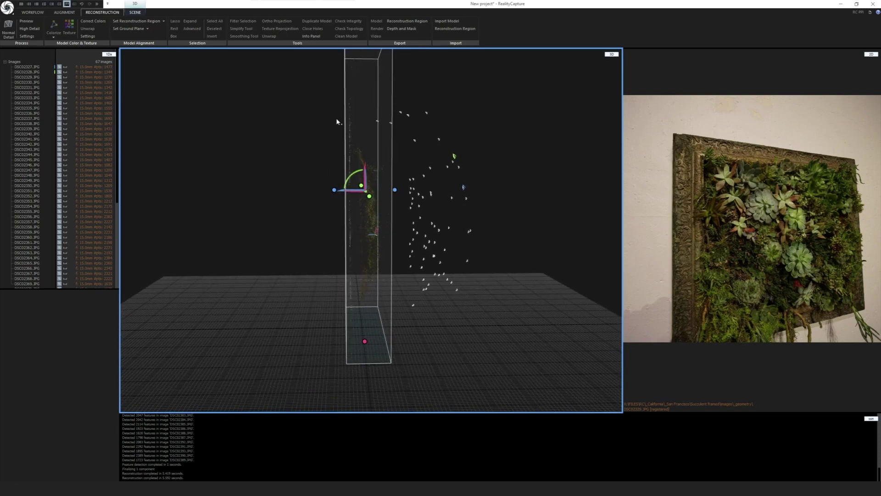
Step: Resize the reconstruction region's depth, height and width to enclose the framed succulent wall more tightly
{"action": "left_click_drag", "start_coordinate": [335, 192], "coordinate": [369, 207]}
{"action": "left_click_drag", "start_coordinate": [367, 101], "coordinate": [420, 193]}
{"action": "scroll", "coordinate": [414, 219], "scroll_direction": "up", "scroll_amount": 3}
{"action": "left_click_drag", "start_coordinate": [427, 223], "coordinate": [306, 263]}
{"action": "left_click_drag", "start_coordinate": [369, 108], "coordinate": [362, 118]}
{"action": "left_click_drag", "start_coordinate": [394, 151], "coordinate": [239, 244]}
{"action": "left_click_drag", "start_coordinate": [375, 108], "coordinate": [529, 334]}
{"action": "left_click_drag", "start_coordinate": [366, 244], "coordinate": [390, 239]}
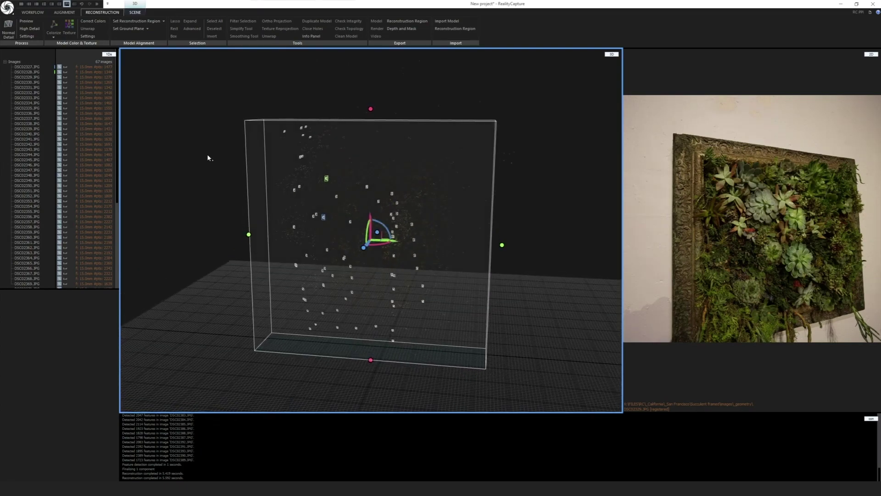
Step: Try a Normal Detail reconstruction of the region and abort it
{"action": "left_click", "coordinate": [12, 31]}
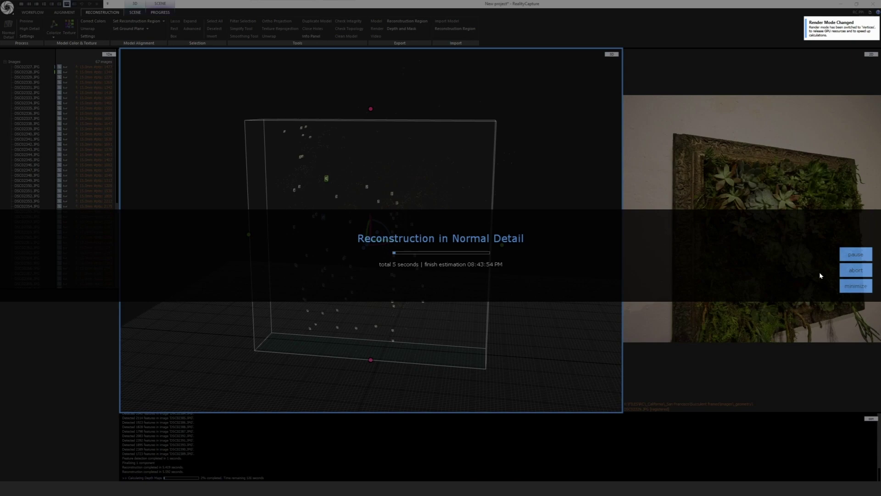
{"action": "left_click", "coordinate": [856, 269]}
{"action": "left_click", "coordinate": [444, 271]}
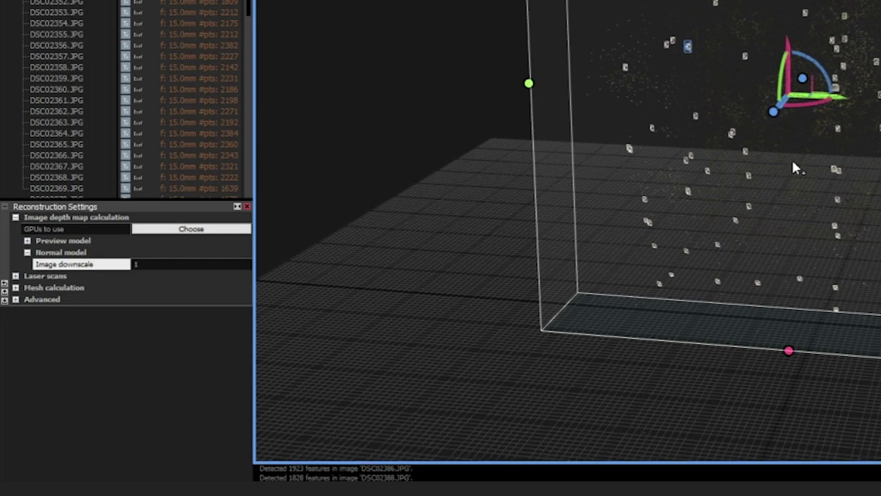
{"action": "left_click_drag", "start_coordinate": [787, 158], "coordinate": [817, 158]}
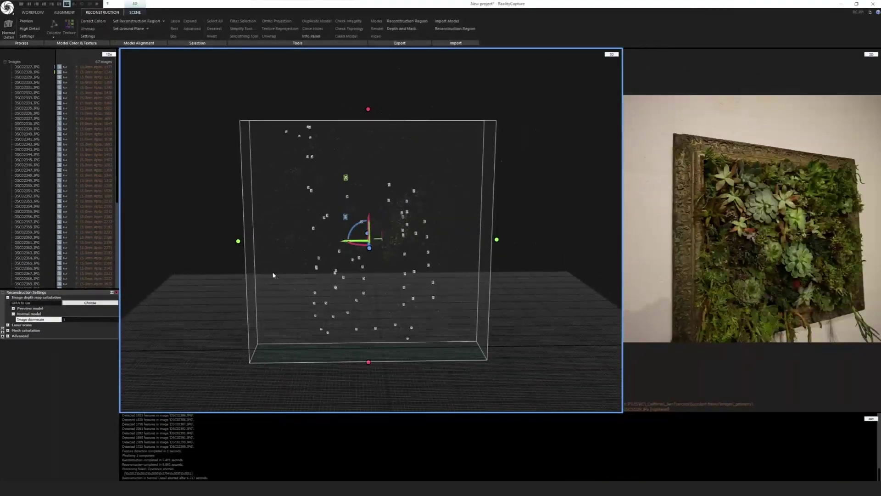
{"action": "left_click_drag", "start_coordinate": [272, 275], "coordinate": [295, 277]}
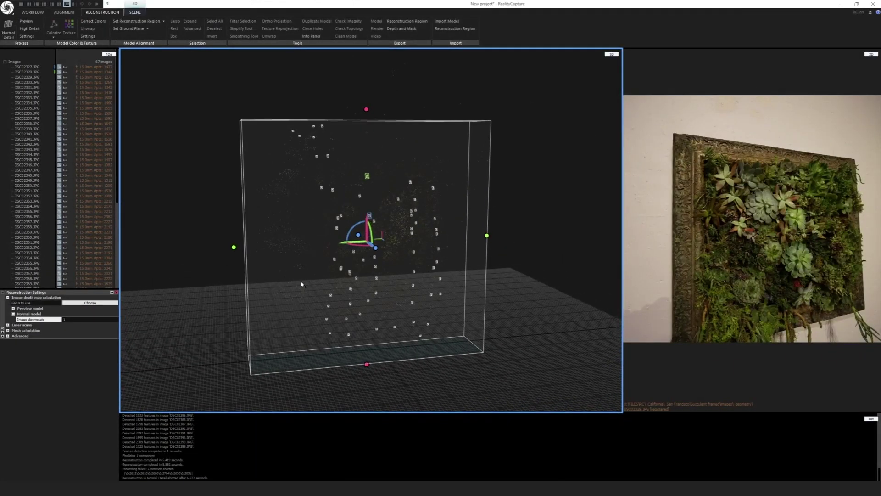
Step: Check the _geometry and _texture folders in the Succulent framed images folder, and return to the RealityCapture scene
{"action": "key", "text": "alt+Tab"}
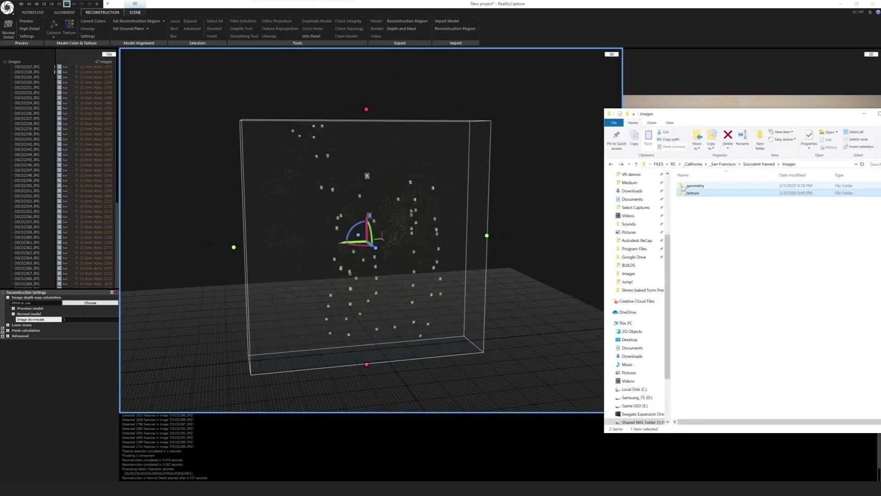
{"action": "left_click", "coordinate": [549, 196]}
{"action": "left_click_drag", "start_coordinate": [548, 196], "coordinate": [565, 197]}
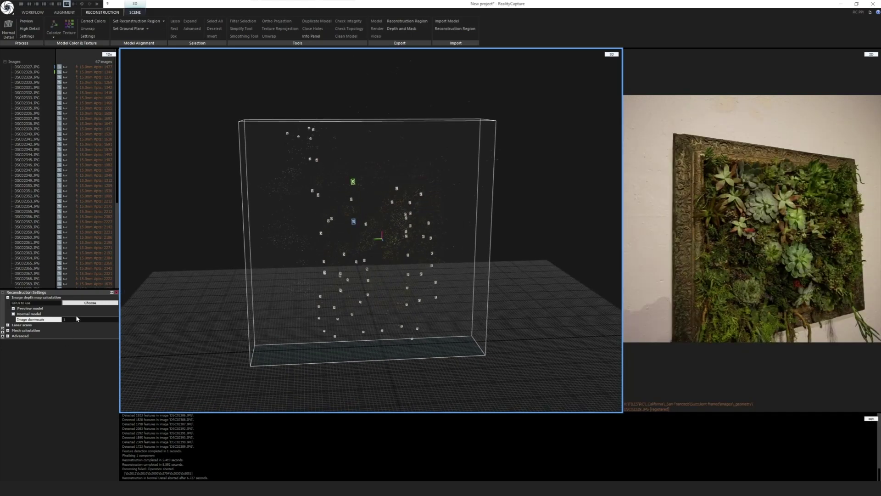
Step: Expand the Mesh calculation and Advanced groups of the reconstruction settings to review their options
{"action": "left_click", "coordinate": [8, 335]}
{"action": "left_click", "coordinate": [8, 325]}
{"action": "left_click", "coordinate": [8, 325]}
{"action": "left_click", "coordinate": [8, 331]}
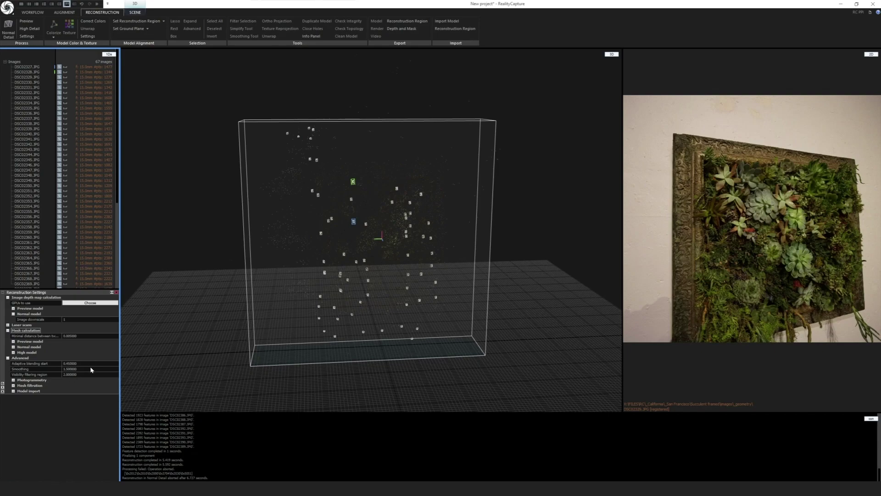
Step: Start the Normal Detail reconstruction of the region and minimize its progress overlay
{"action": "left_click_drag", "start_coordinate": [427, 229], "coordinate": [408, 228]}
{"action": "left_click", "coordinate": [13, 24]}
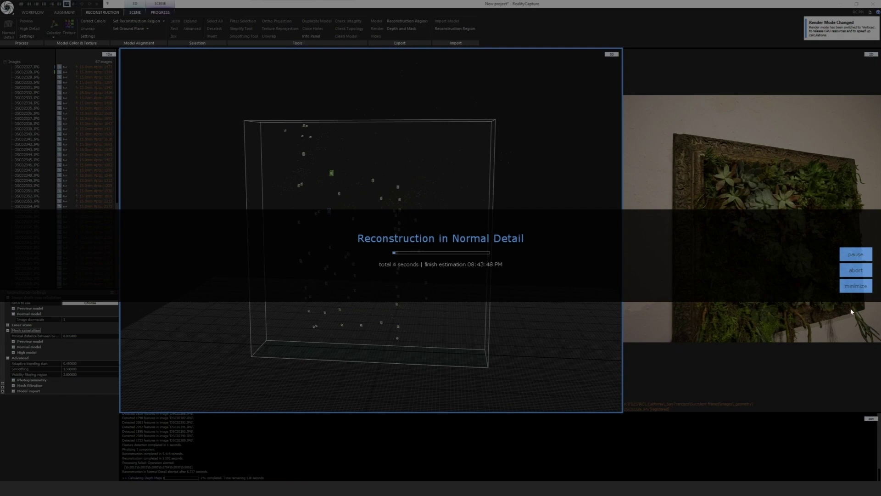
{"action": "left_click", "coordinate": [857, 288]}
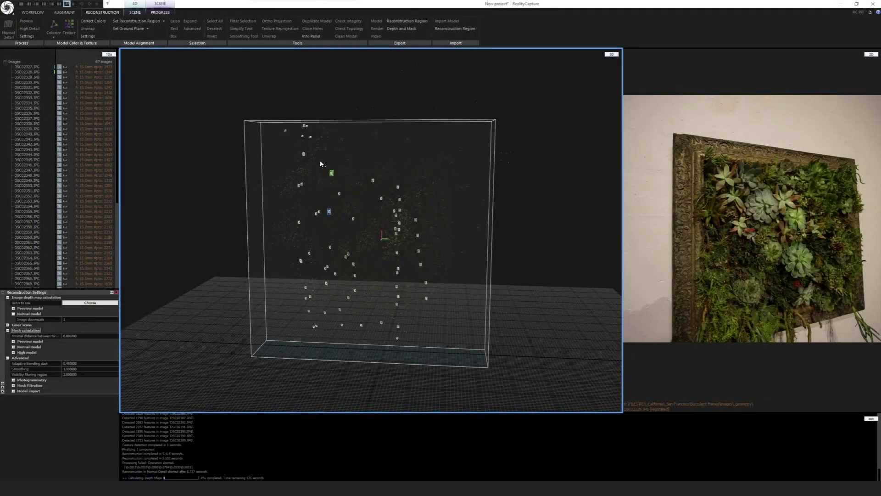
Step: Change the workspace to a layout with a large 3D view, one view below and one beside it, and enlarge the smaller views
{"action": "left_click_drag", "start_coordinate": [621, 411], "coordinate": [625, 414]}
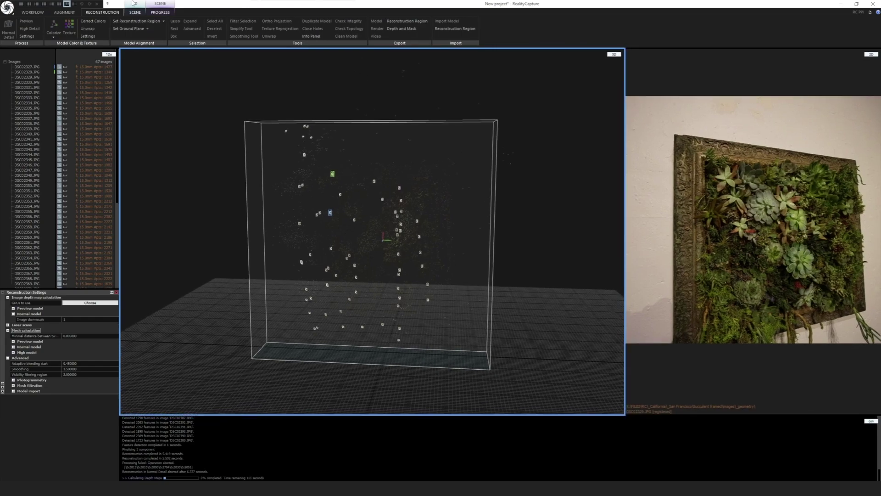
{"action": "left_click", "coordinate": [59, 6]}
{"action": "left_click", "coordinate": [51, 5]}
{"action": "left_click", "coordinate": [44, 5]}
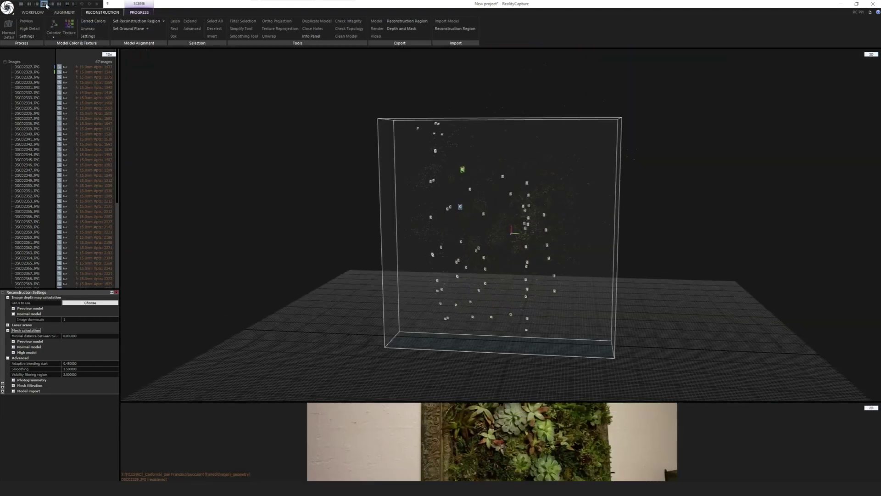
{"action": "left_click", "coordinate": [60, 5]}
{"action": "left_click", "coordinate": [53, 5]}
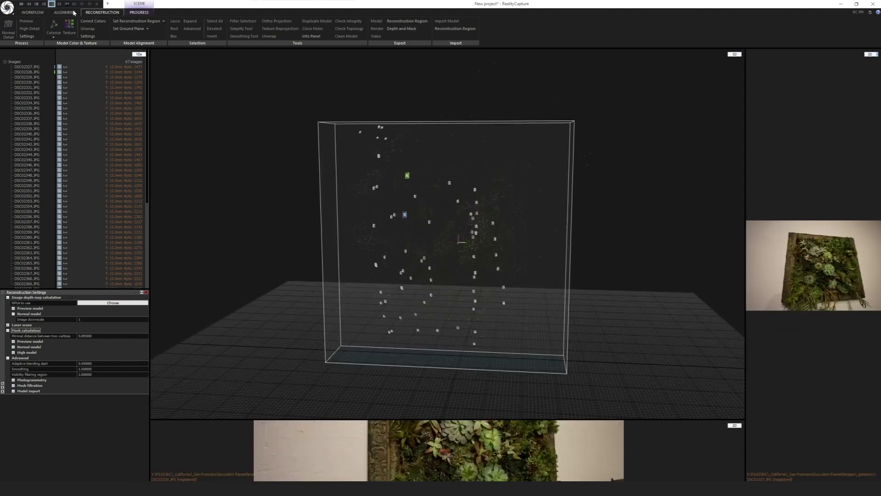
{"action": "left_click_drag", "start_coordinate": [744, 419], "coordinate": [727, 393]}
Step: Show a different photo of the succulent wall in the side view and turn the view below the scene into the console
{"action": "left_click", "coordinate": [818, 258]}
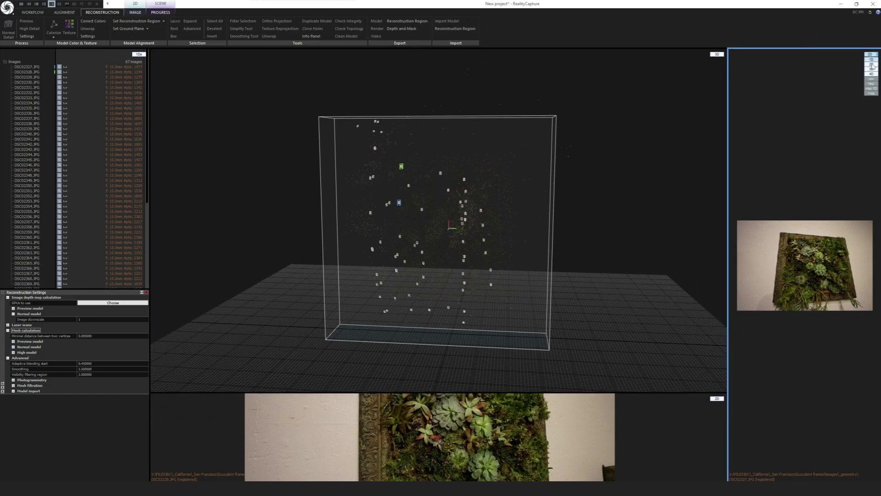
{"action": "left_click", "coordinate": [30, 120]}
{"action": "left_click", "coordinate": [593, 269]}
{"action": "left_click", "coordinate": [551, 434]}
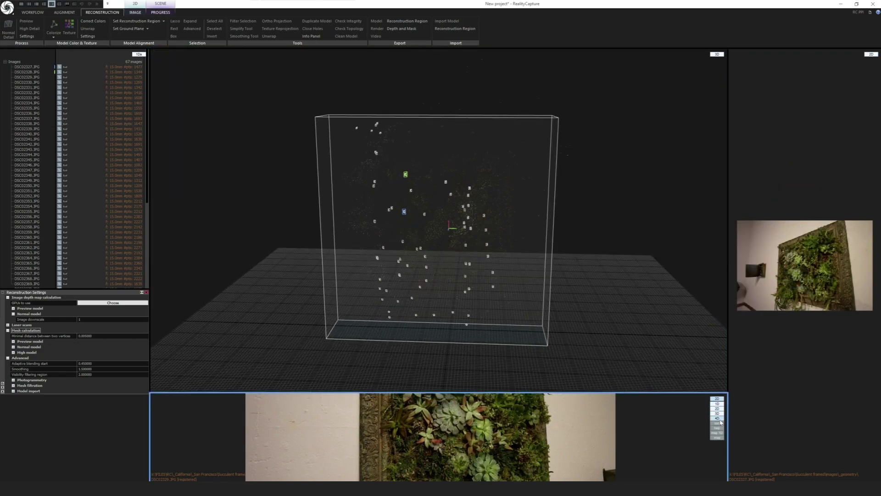
{"action": "left_click", "coordinate": [719, 426]}
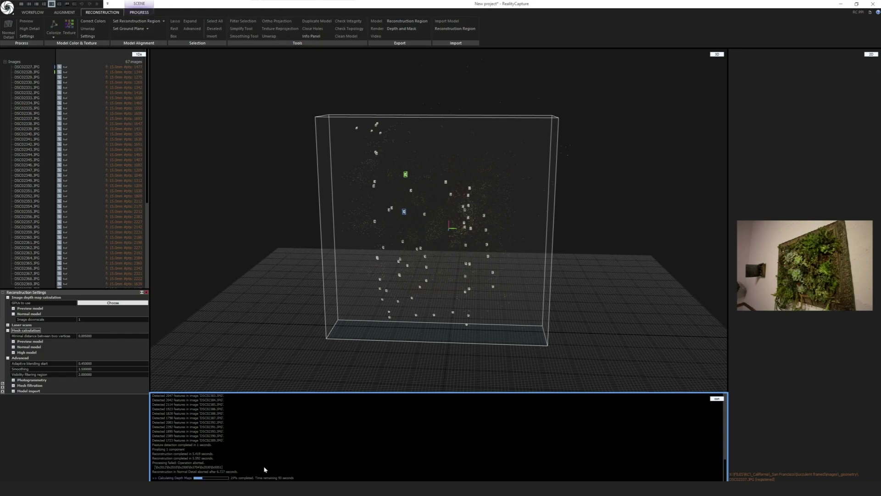
Step: Select a camera among the camera positions in the 3D scene and examine the plant detail in the side photo
{"action": "scroll", "coordinate": [388, 325], "scroll_direction": "up", "scroll_amount": 6}
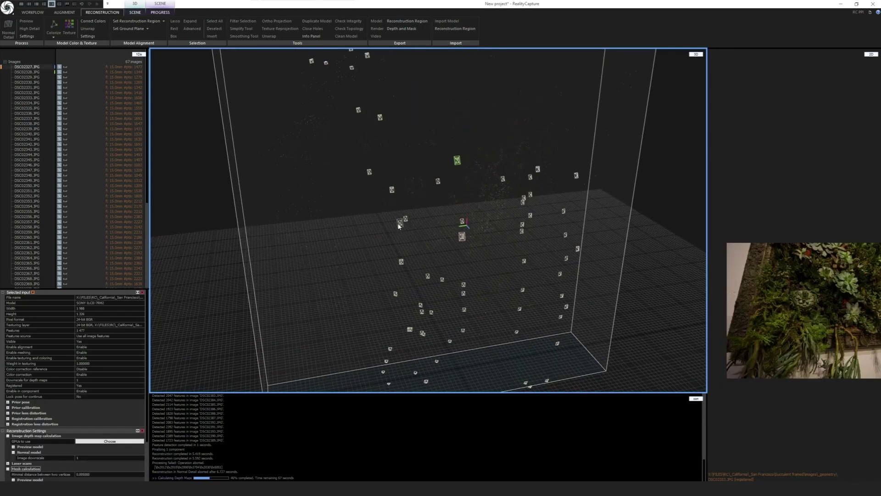
{"action": "left_click", "coordinate": [399, 223]}
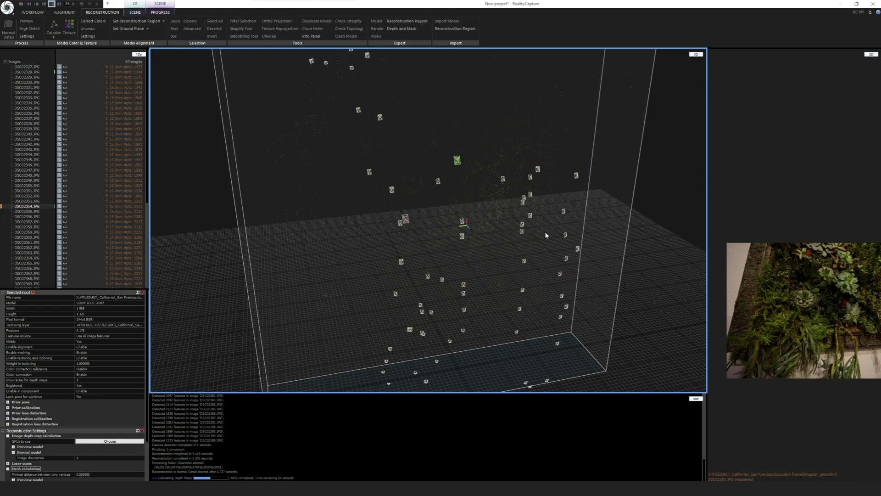
{"action": "scroll", "coordinate": [783, 286], "scroll_direction": "up", "scroll_amount": 3}
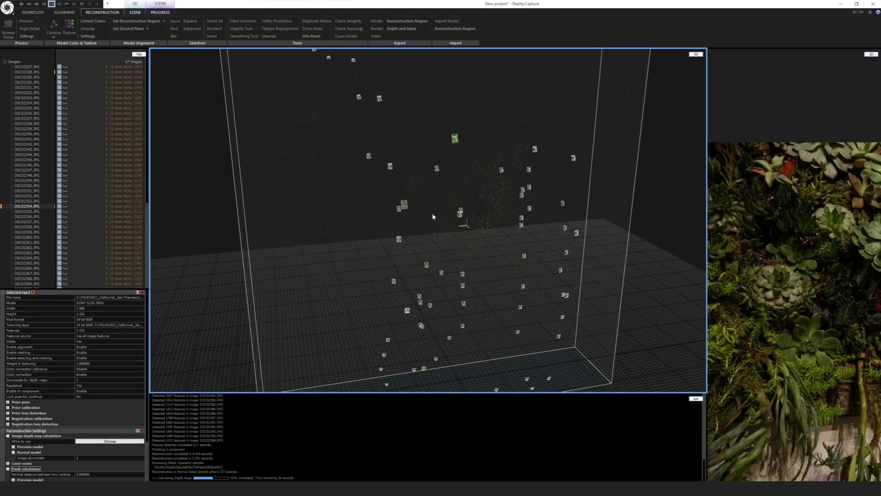
{"action": "left_click", "coordinate": [791, 314]}
{"action": "scroll", "coordinate": [791, 314], "scroll_direction": "down", "scroll_amount": 3}
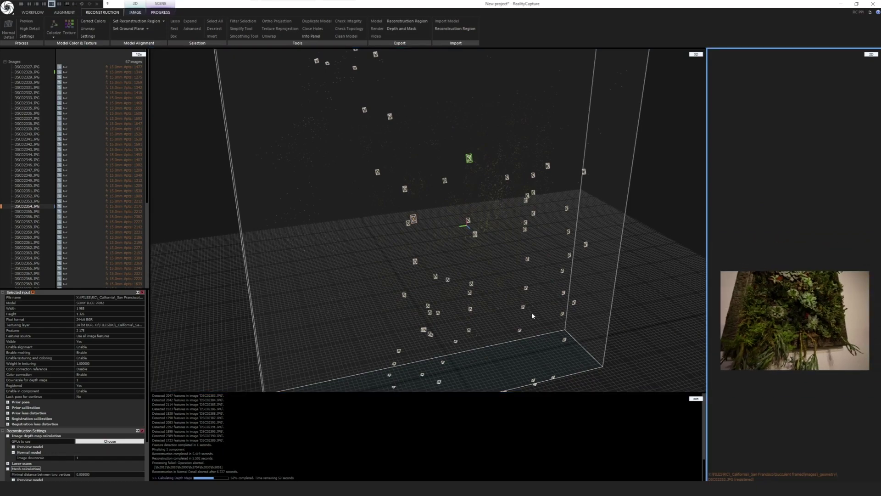
Step: Search Google in a new browser tab for "depthmap" and preview the Eiffel Tower depth map image
{"action": "key", "text": "alt+Tab"}
{"action": "left_click", "coordinate": [459, 186]}
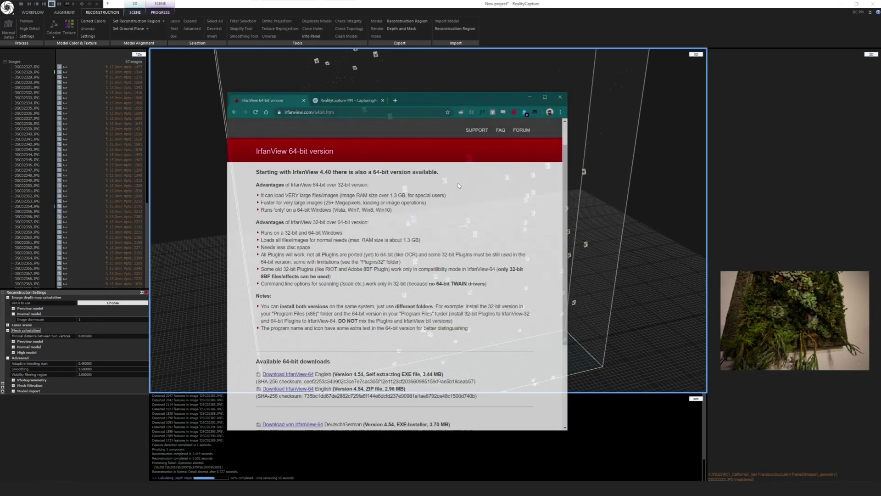
{"action": "key", "text": "ctrl+t"}
{"action": "type", "text": "depthmap"}
{"action": "key", "text": "Return"}
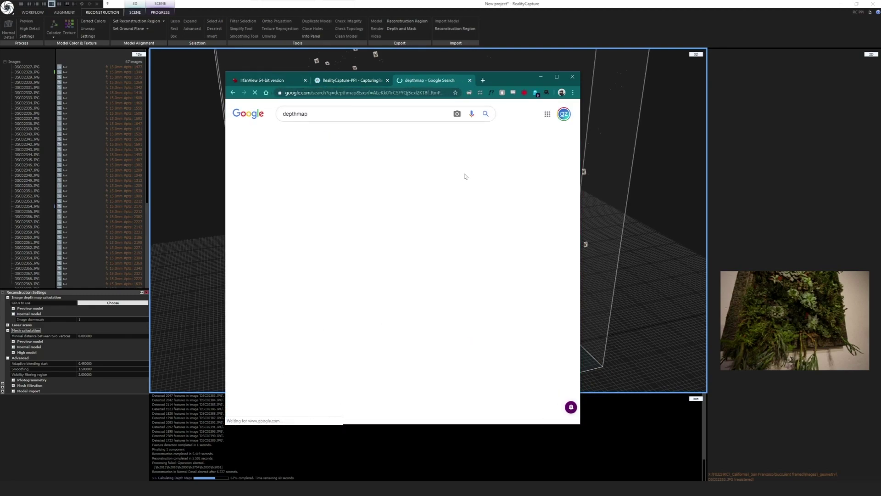
{"action": "scroll", "coordinate": [443, 315], "scroll_direction": "down", "scroll_amount": 2}
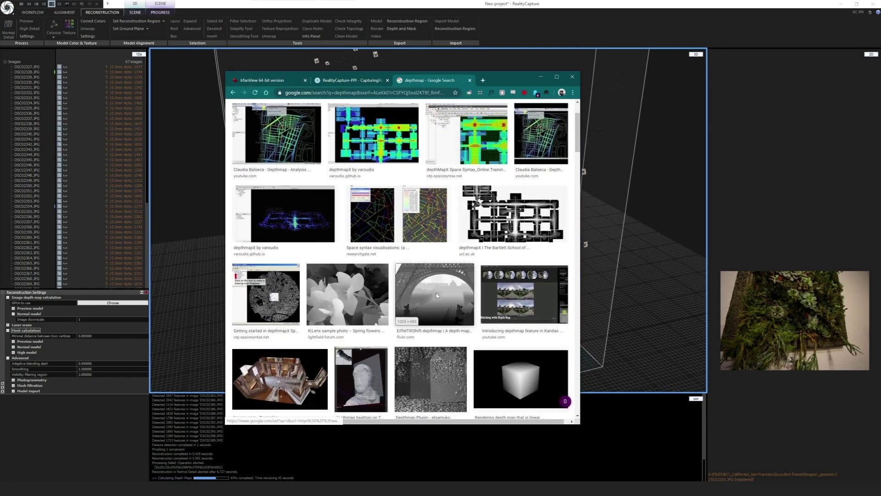
{"action": "left_click", "coordinate": [443, 316]}
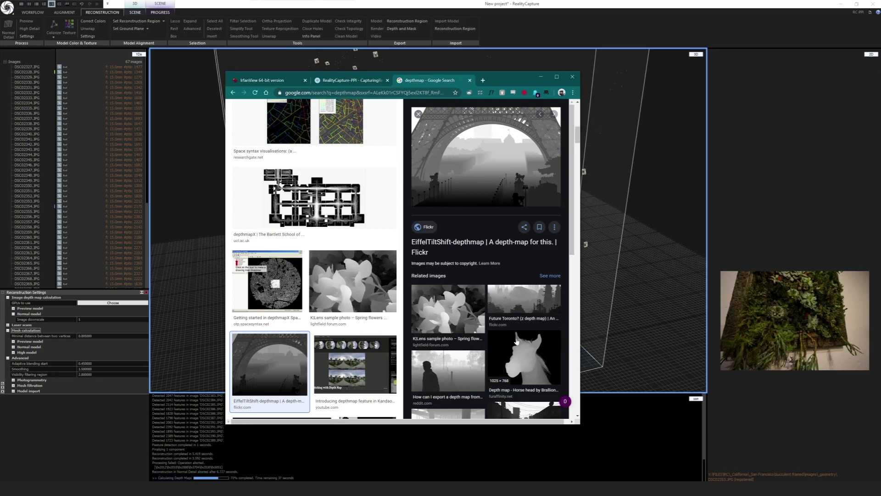
Step: Search Google Images for "depthmap photogrammetry", preview the Command-Line Photogrammetry depth map, and look through the other examples
{"action": "scroll", "coordinate": [318, 133], "scroll_direction": "up", "scroll_amount": 6}
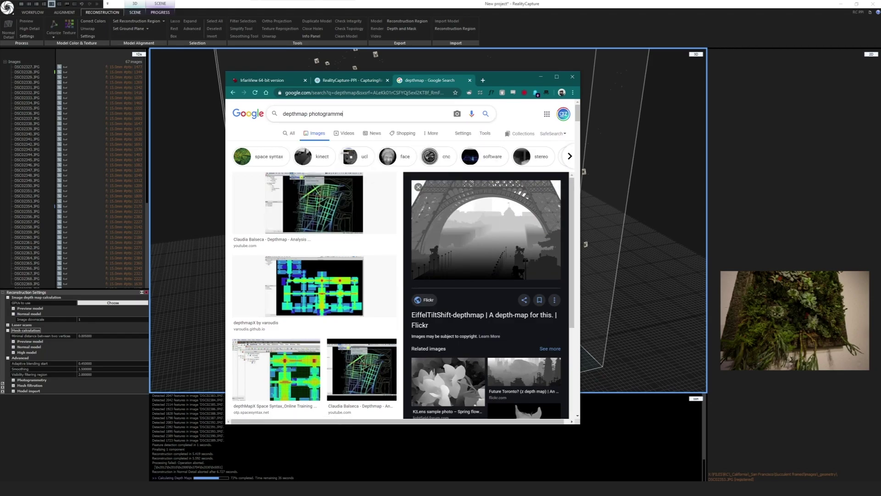
{"action": "key", "text": "Return"}
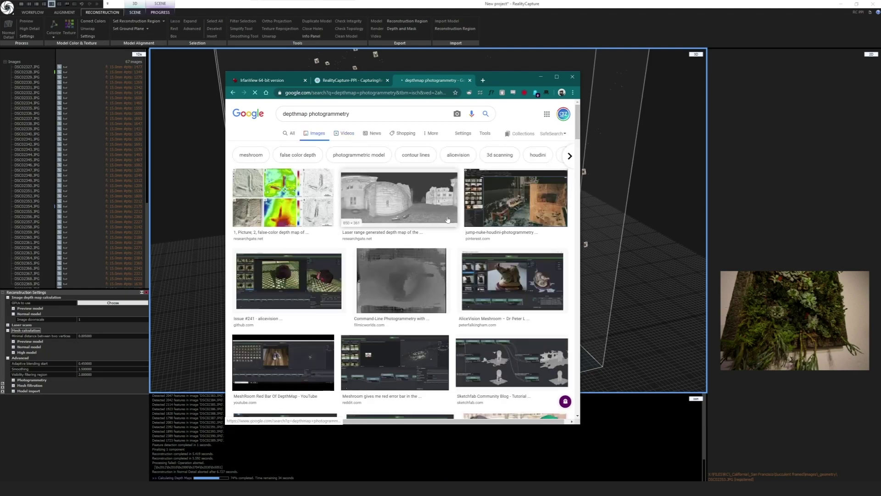
{"action": "left_click", "coordinate": [435, 321]}
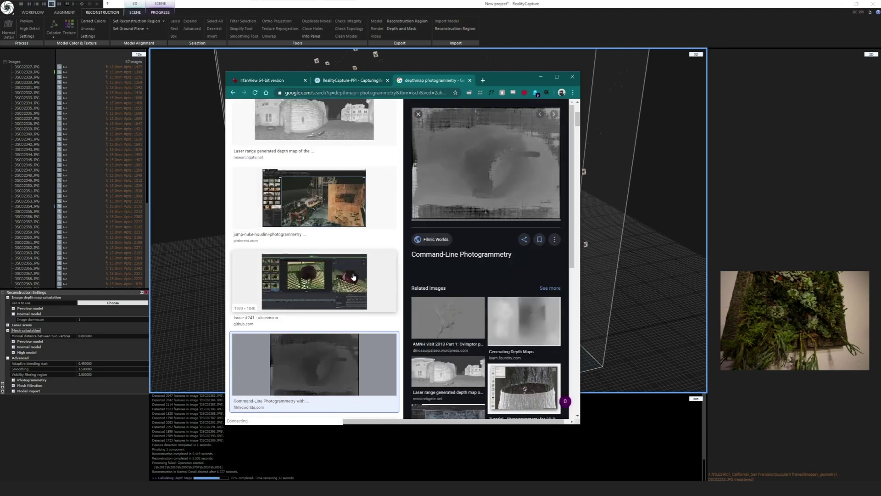
{"action": "scroll", "coordinate": [372, 246], "scroll_direction": "down", "scroll_amount": 1}
{"action": "scroll", "coordinate": [325, 262], "scroll_direction": "up", "scroll_amount": 5}
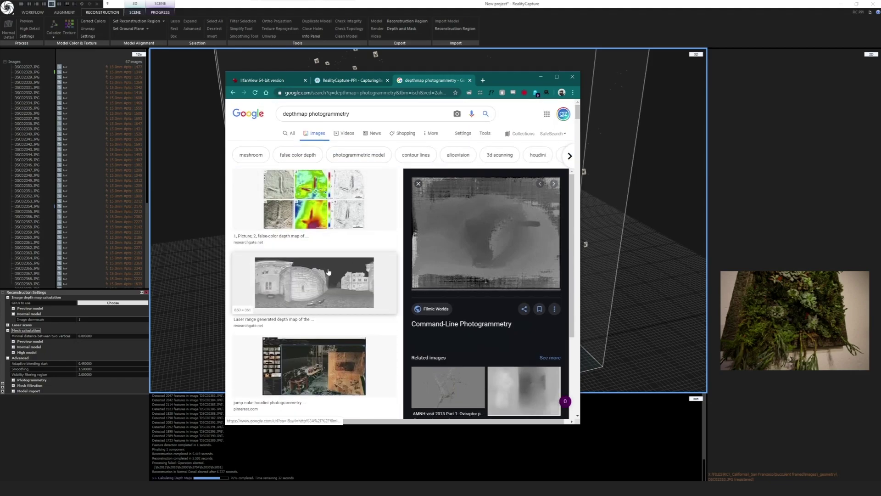
{"action": "scroll", "coordinate": [325, 266], "scroll_direction": "down", "scroll_amount": 5}
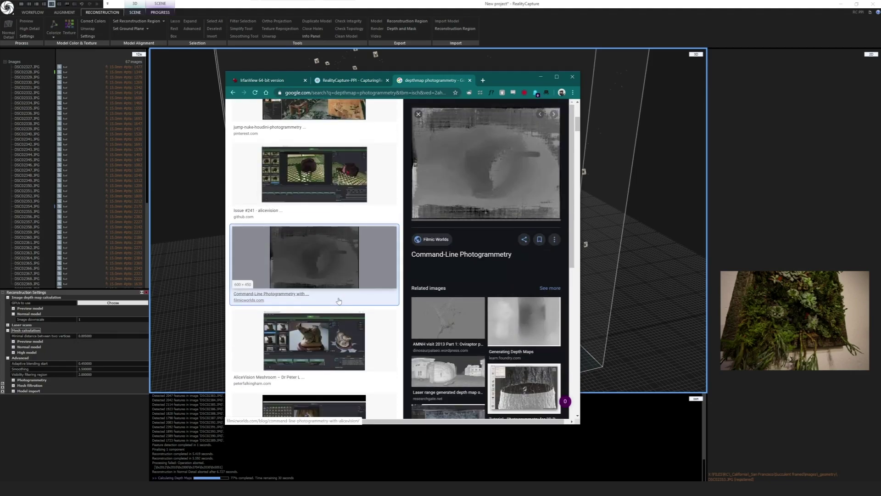
{"action": "scroll", "coordinate": [335, 294], "scroll_direction": "down", "scroll_amount": 3}
{"action": "scroll", "coordinate": [331, 279], "scroll_direction": "down", "scroll_amount": 5}
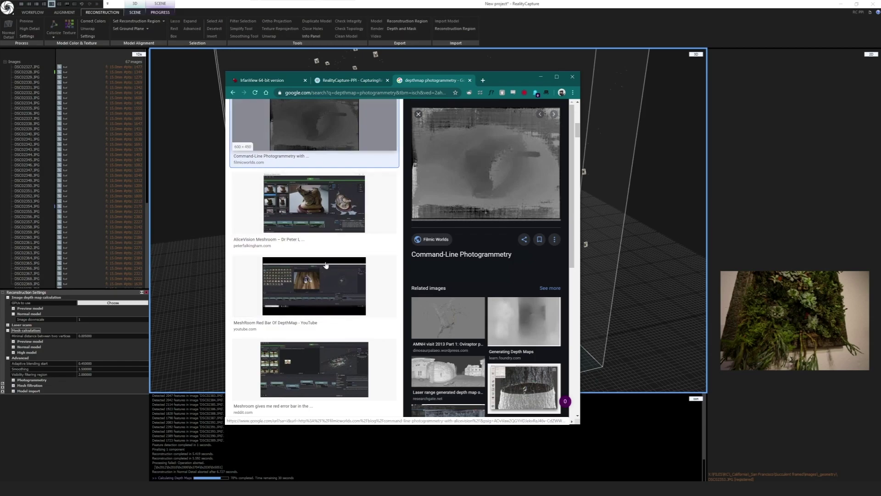
{"action": "scroll", "coordinate": [341, 303], "scroll_direction": "down", "scroll_amount": 1}
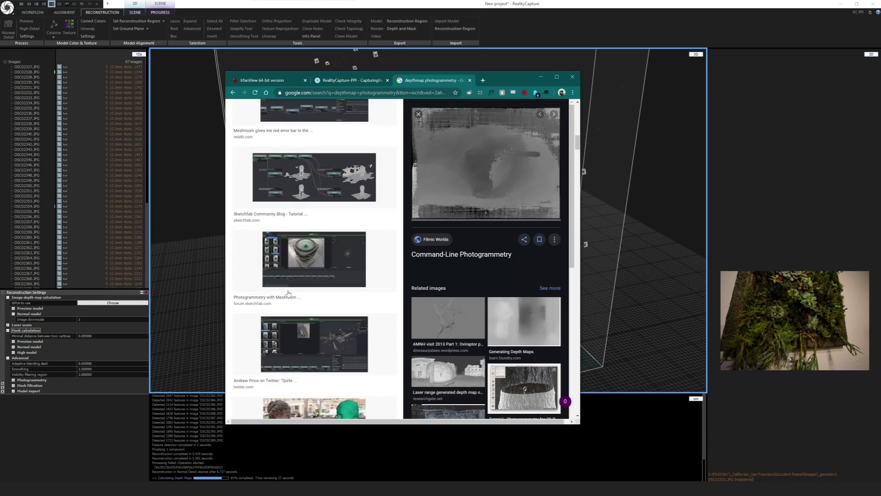
{"action": "scroll", "coordinate": [322, 284], "scroll_direction": "down", "scroll_amount": 2}
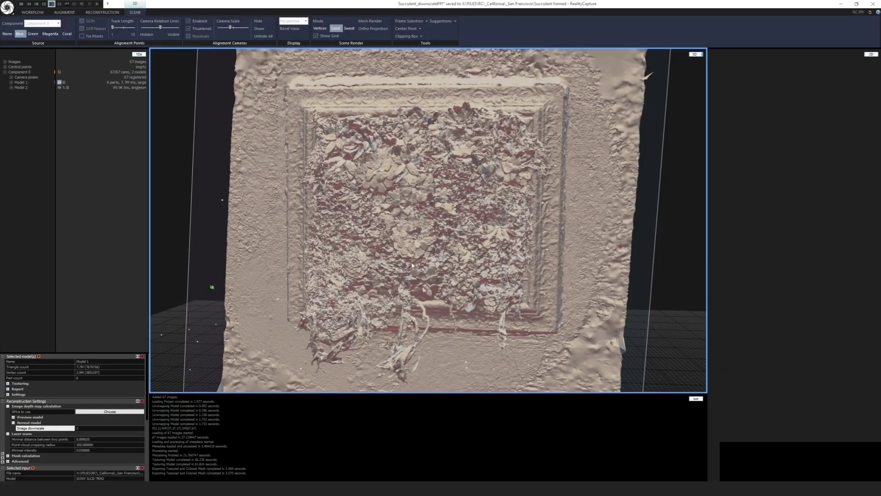
Step: Compare the solid mesh in the Succulent_downscalePPI project with the one in the Succulent_fullscalePPI project
{"action": "left_click_drag", "start_coordinate": [398, 322], "coordinate": [406, 312]}
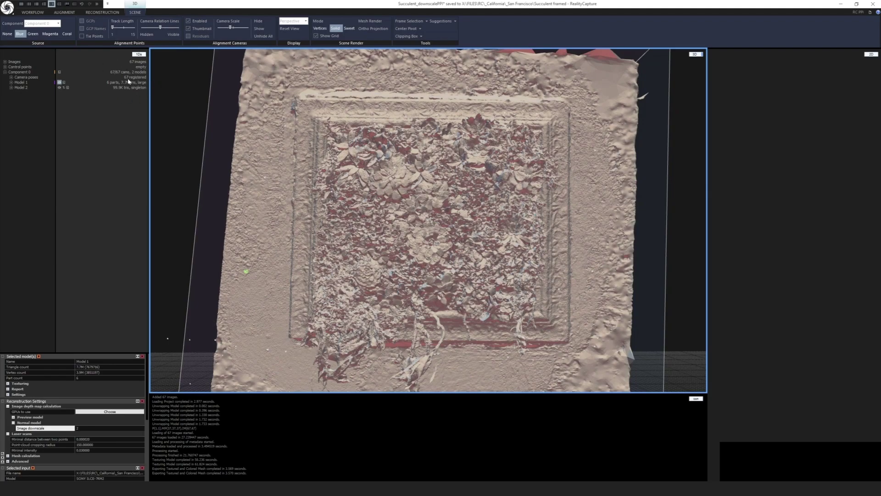
{"action": "left_click_drag", "start_coordinate": [414, 190], "coordinate": [433, 210]}
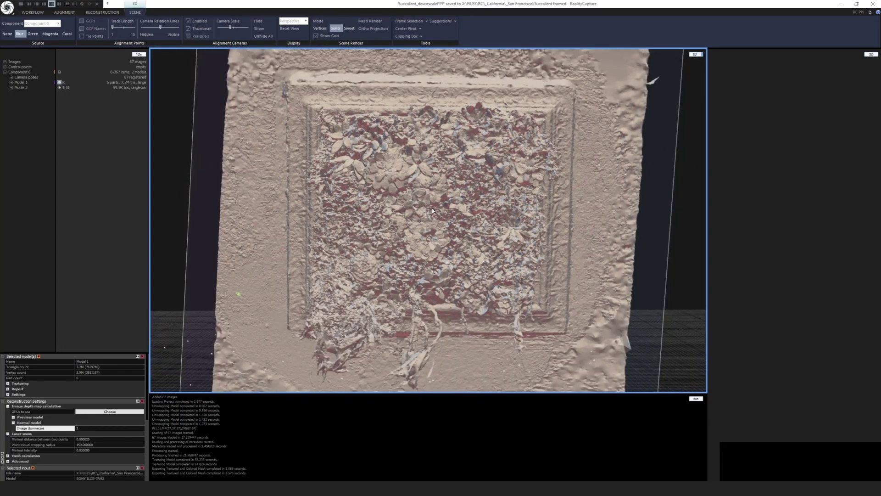
{"action": "key", "text": "Caps_Lock"}
{"action": "key", "text": "alt+Tab"}
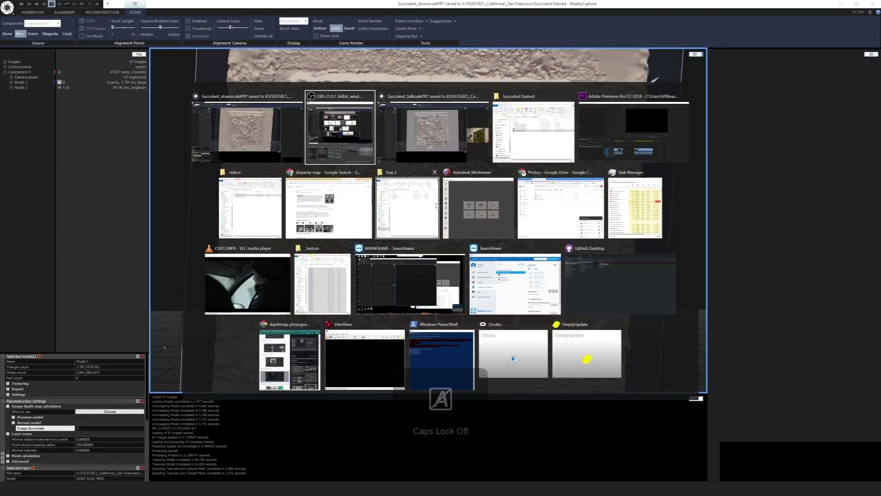
{"action": "scroll", "coordinate": [440, 223], "scroll_direction": "up", "scroll_amount": 6}
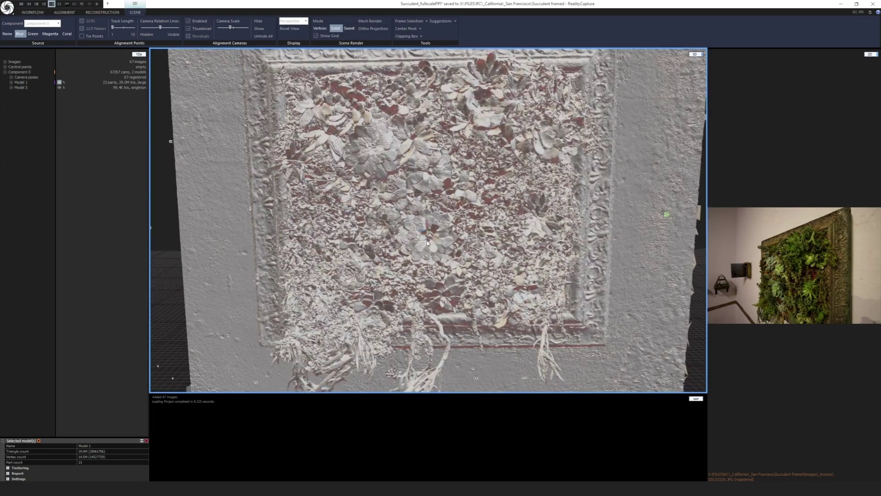
{"action": "left_click_drag", "start_coordinate": [427, 242], "coordinate": [275, 151]}
Step: Open the full-scale project's reconstruction settings, expand the Normal model depth map options, and examine the mesh from the side
{"action": "left_click", "coordinate": [88, 12]}
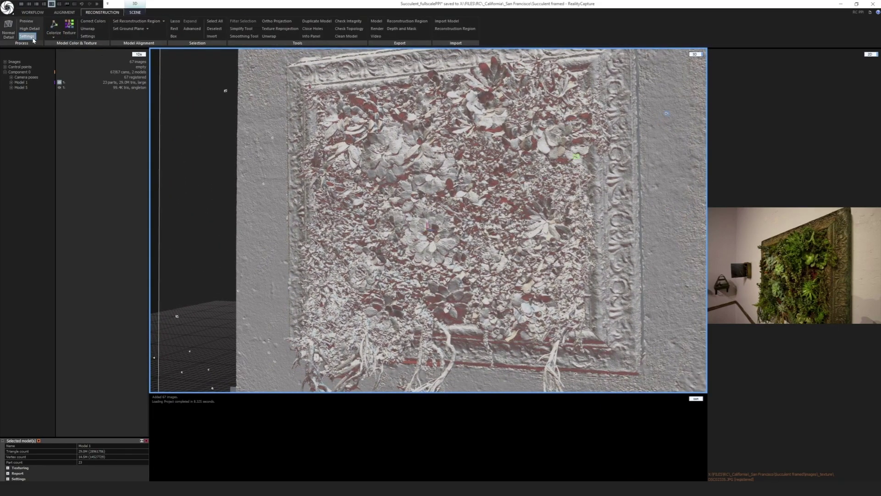
{"action": "left_click", "coordinate": [8, 446]}
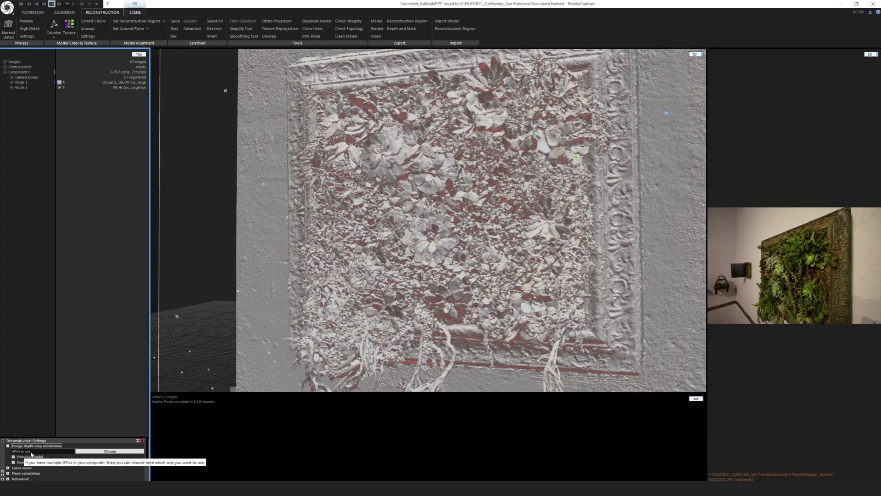
{"action": "left_click_drag", "start_coordinate": [58, 437], "coordinate": [59, 347]}
{"action": "left_click", "coordinate": [13, 371]}
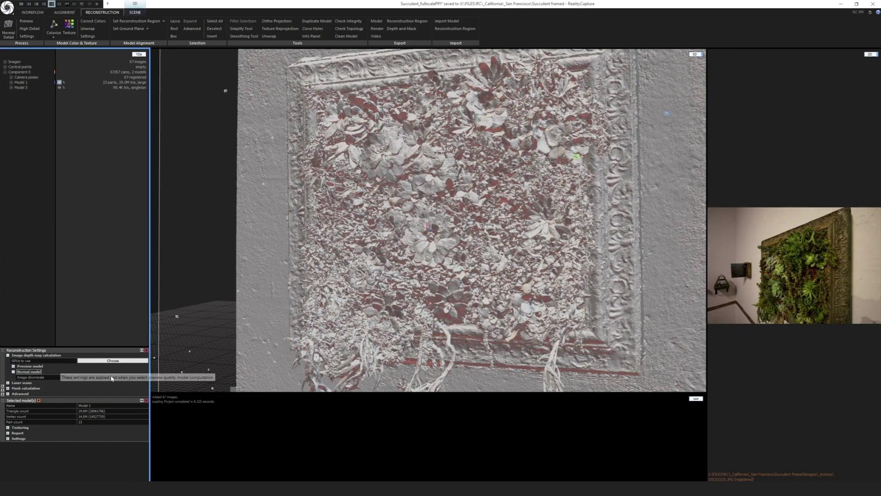
{"action": "left_click_drag", "start_coordinate": [367, 275], "coordinate": [422, 277]}
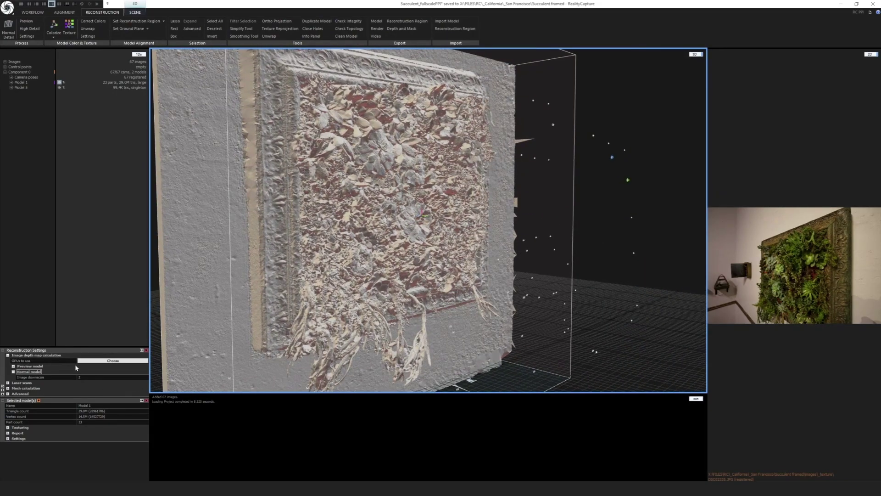
Step: Compare close-up detail of the central rosette on the high-poly Model 1 mesh between the downscale and full-scale projects
{"action": "left_click_drag", "start_coordinate": [533, 225], "coordinate": [440, 225]}
{"action": "key", "text": "alt+Tab"}
{"action": "key", "text": "Escape"}
{"action": "key", "text": "alt+Tab"}
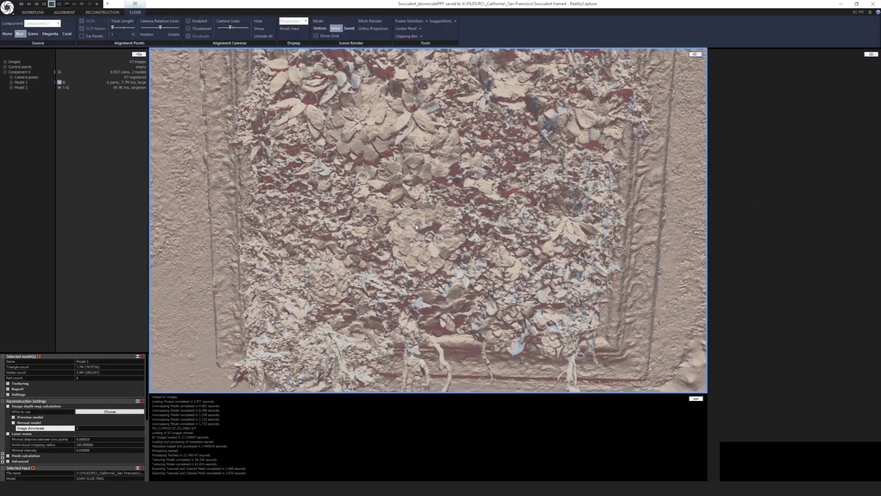
{"action": "scroll", "coordinate": [413, 240], "scroll_direction": "up", "scroll_amount": 5}
{"action": "scroll", "coordinate": [411, 232], "scroll_direction": "up", "scroll_amount": 1}
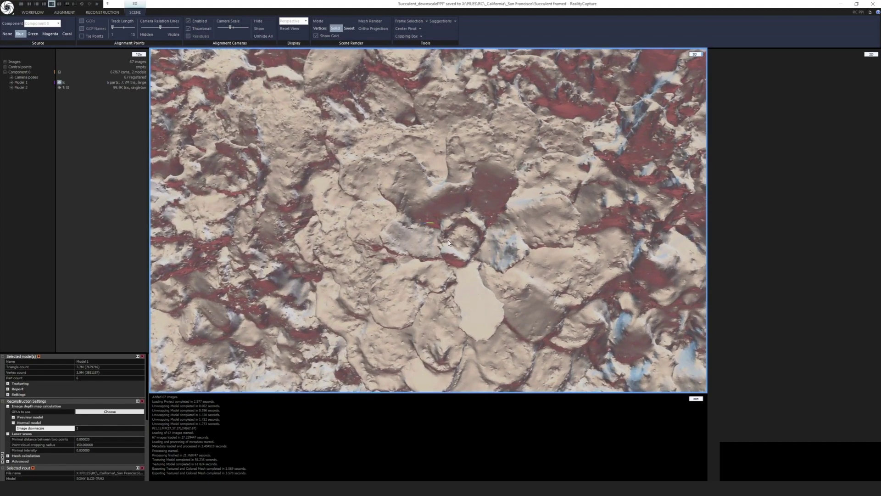
{"action": "key", "text": "alt+Tab"}
{"action": "scroll", "coordinate": [419, 233], "scroll_direction": "up", "scroll_amount": 5}
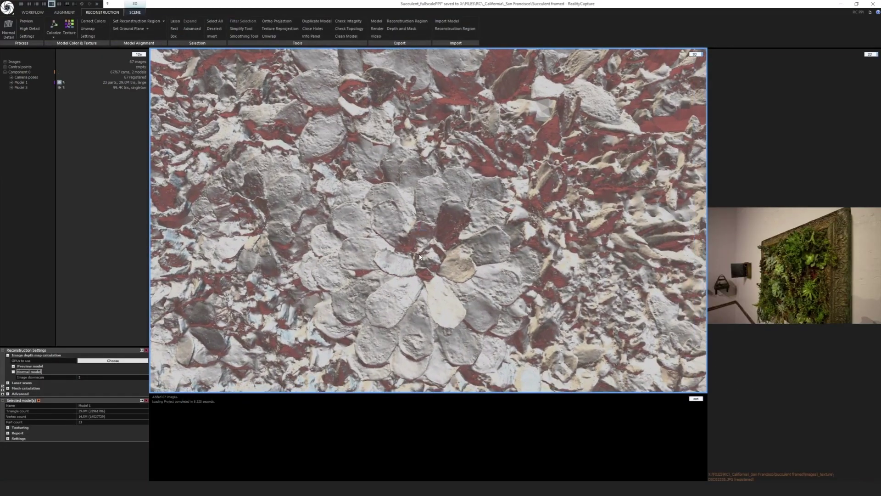
{"action": "scroll", "coordinate": [397, 252], "scroll_direction": "up", "scroll_amount": 2}
{"action": "scroll", "coordinate": [406, 254], "scroll_direction": "down", "scroll_amount": 3}
{"action": "scroll", "coordinate": [414, 257], "scroll_direction": "up", "scroll_amount": 2}
{"action": "scroll", "coordinate": [414, 256], "scroll_direction": "down", "scroll_amount": 6}
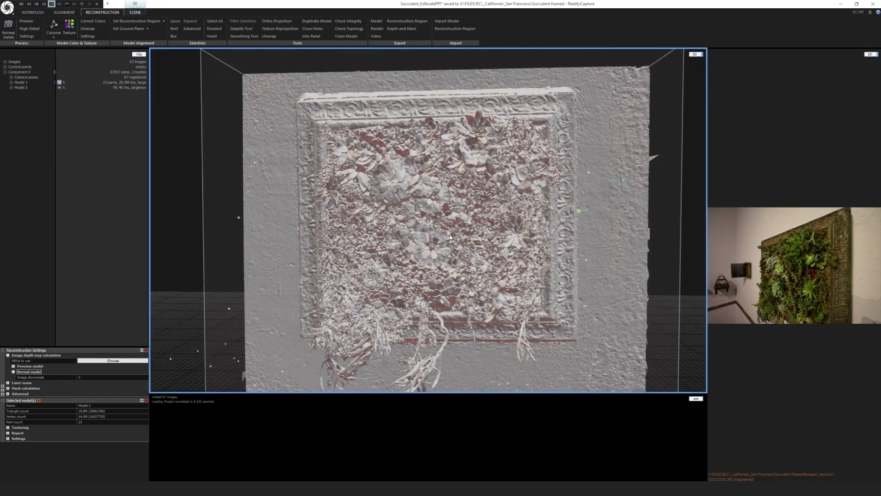
Step: Display the simplified model in the full-scale project and Model 2 in the downscale project, and compare their solid meshes
{"action": "left_click", "coordinate": [26, 87]}
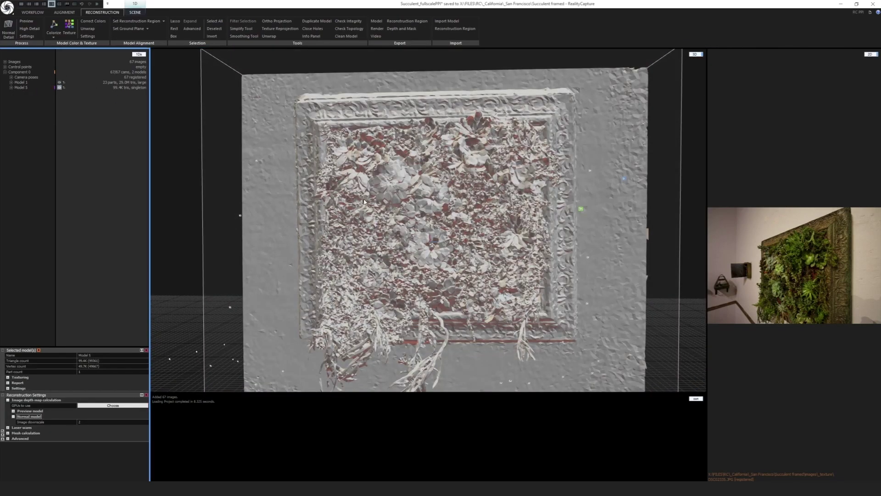
{"action": "left_click_drag", "start_coordinate": [436, 242], "coordinate": [439, 229]}
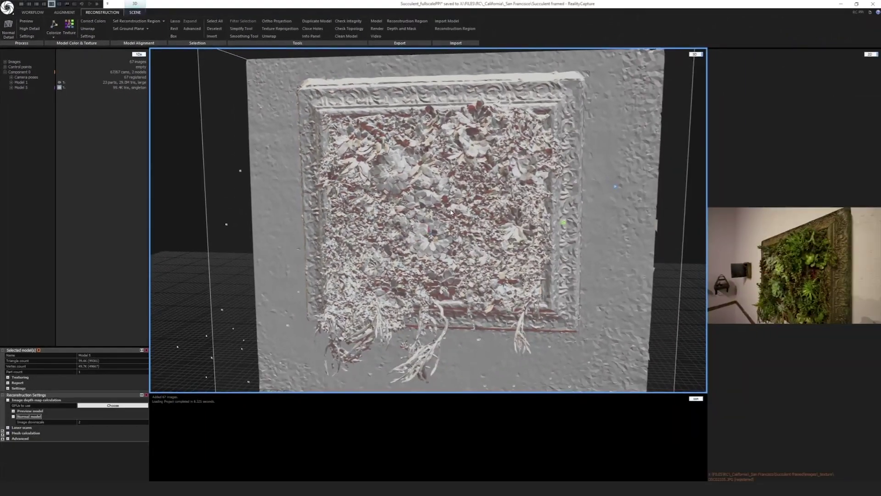
{"action": "key", "text": "alt+Tab"}
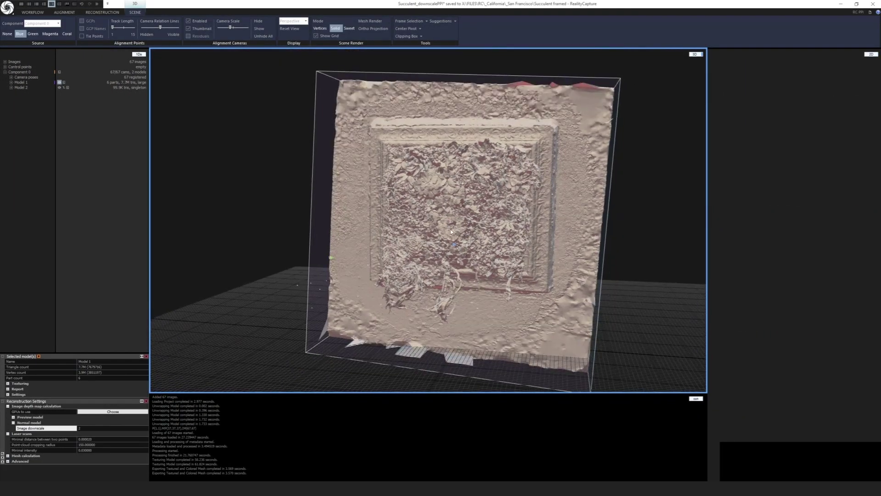
{"action": "left_click", "coordinate": [59, 88]}
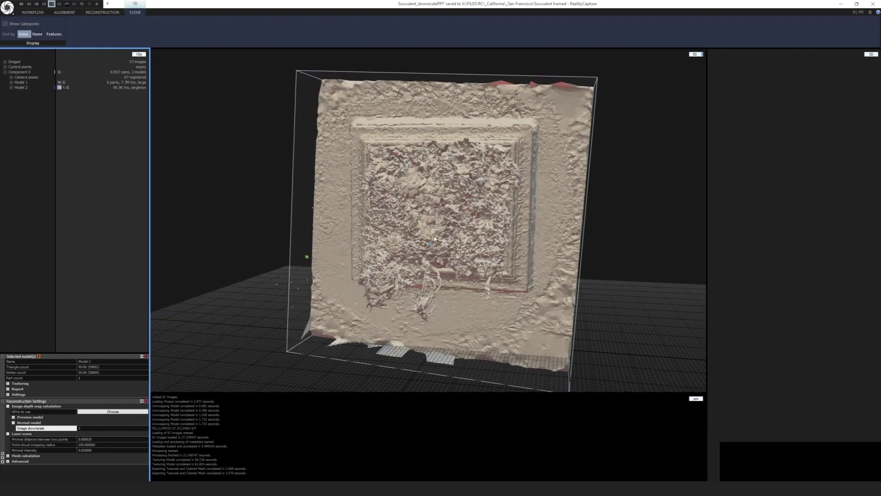
{"action": "scroll", "coordinate": [451, 238], "scroll_direction": "up", "scroll_amount": 5}
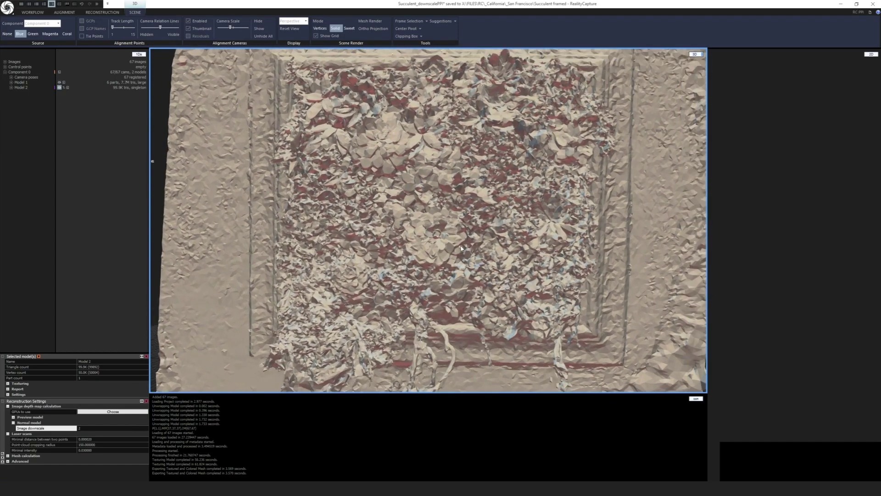
{"action": "left_click_drag", "start_coordinate": [466, 247], "coordinate": [457, 253]}
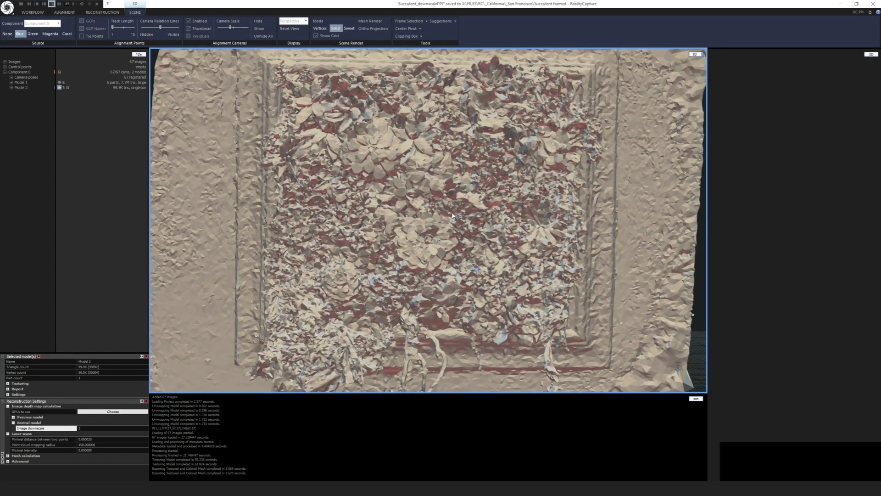
{"action": "scroll", "coordinate": [452, 214], "scroll_direction": "down", "scroll_amount": 3}
{"action": "left_click_drag", "start_coordinate": [452, 215], "coordinate": [459, 238]}
{"action": "scroll", "coordinate": [455, 225], "scroll_direction": "up", "scroll_amount": 3}
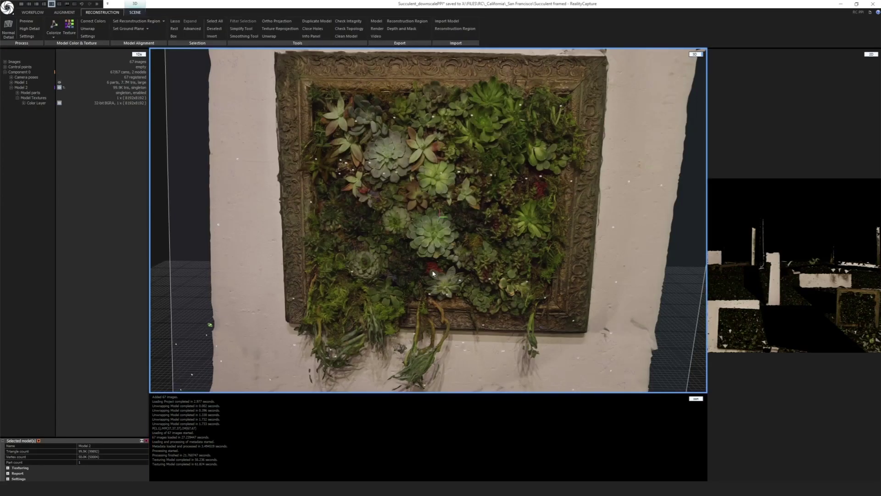
Step: Compare the textured simplified models of the whole framed succulent wall between the downscale and full-scale projects
{"action": "left_click_drag", "start_coordinate": [434, 271], "coordinate": [439, 270]}
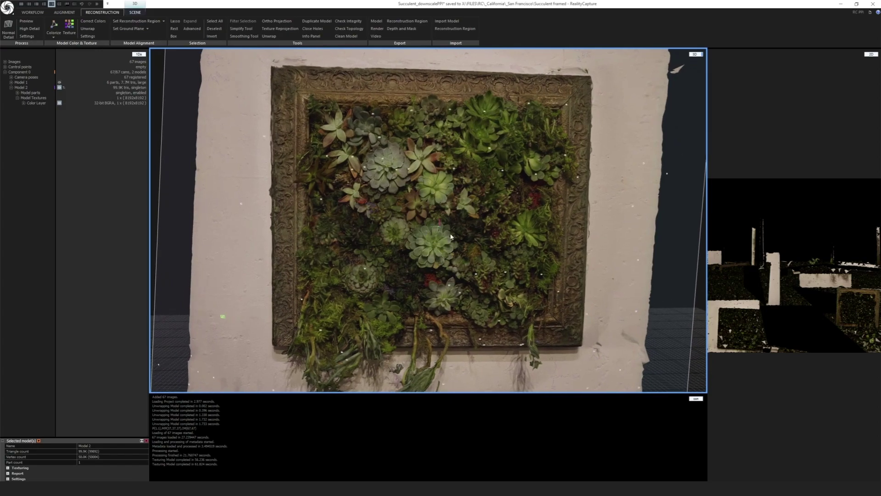
{"action": "scroll", "coordinate": [456, 246], "scroll_direction": "up", "scroll_amount": 3}
{"action": "scroll", "coordinate": [457, 246], "scroll_direction": "down", "scroll_amount": 3}
{"action": "key", "text": "alt+Tab"}
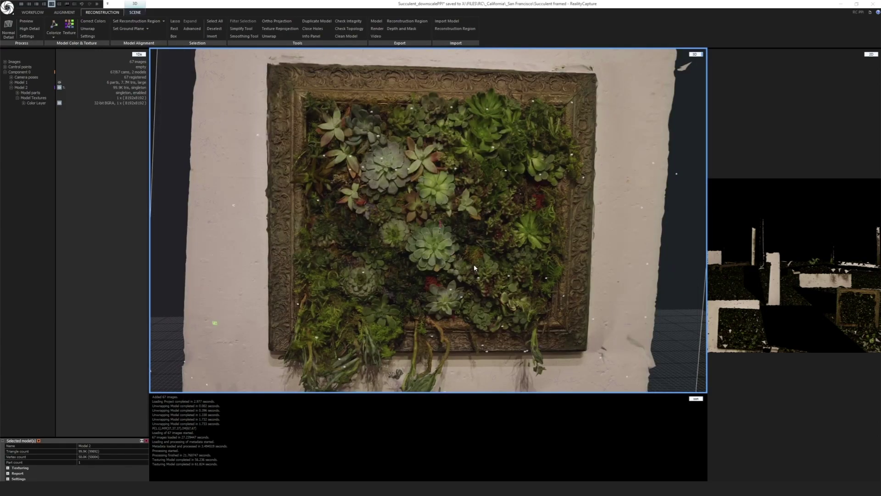
{"action": "key", "text": "alt+Tab"}
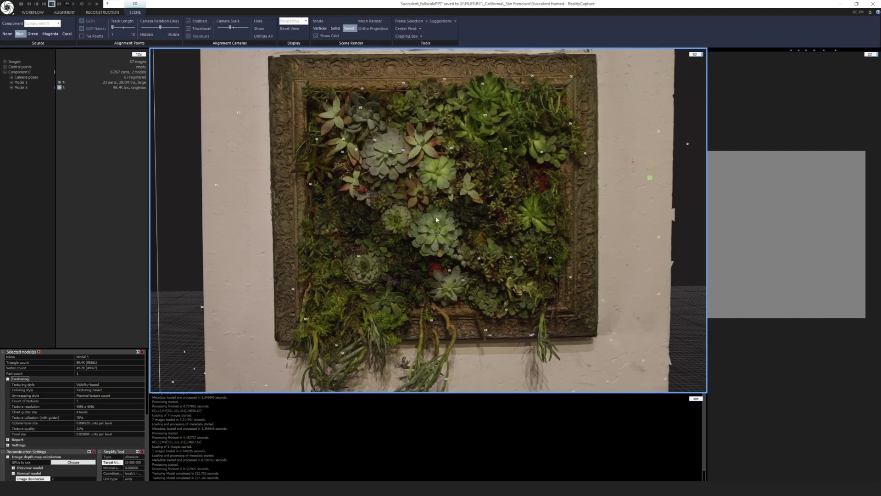
{"action": "key", "text": "alt+Tab"}
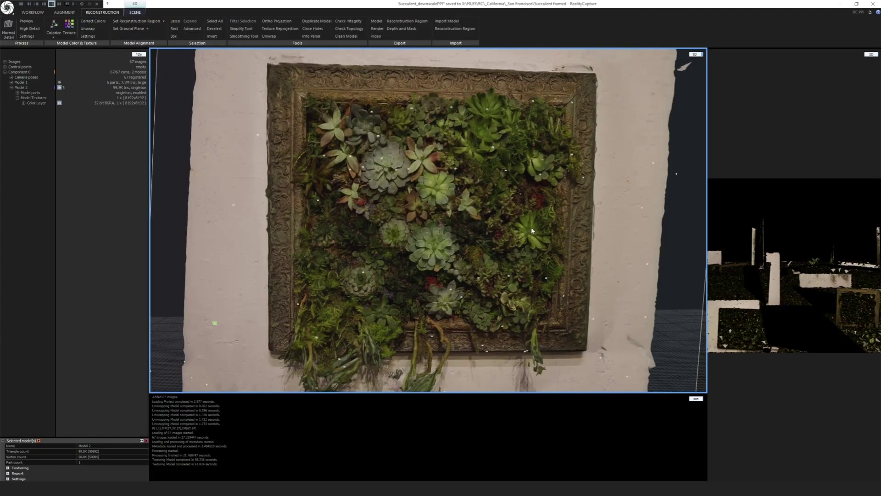
{"action": "key", "text": "alt+Tab"}
{"action": "key", "text": "Escape"}
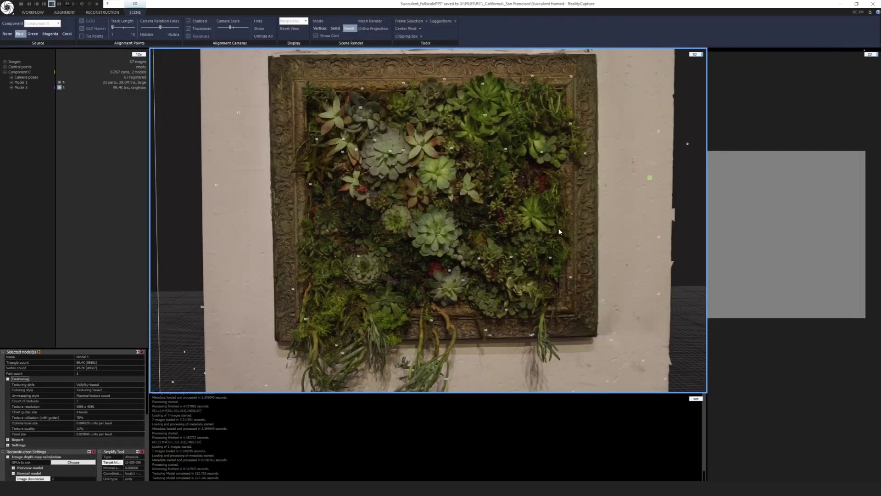
Step: Examine the texture around the large central green rosette in the downscale project and in the full-scale project
{"action": "scroll", "coordinate": [439, 262], "scroll_direction": "up", "scroll_amount": 6}
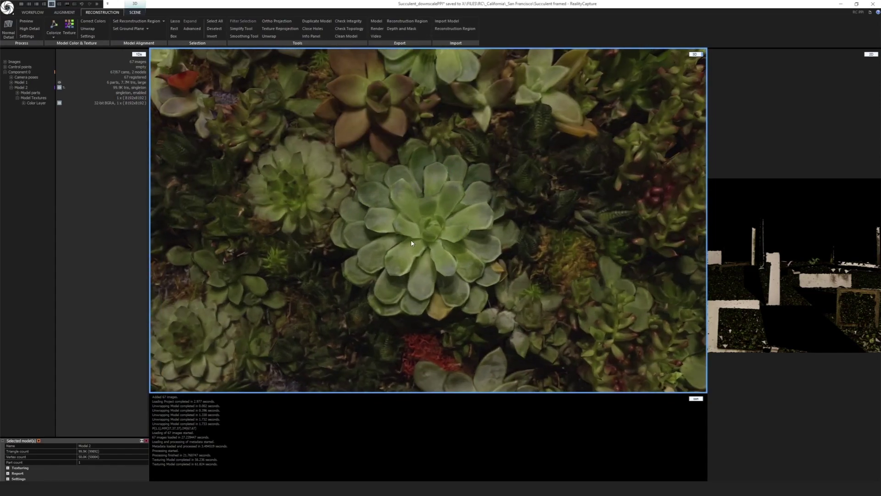
{"action": "scroll", "coordinate": [522, 265], "scroll_direction": "down", "scroll_amount": 2}
{"action": "left_click_drag", "start_coordinate": [281, 231], "coordinate": [302, 230]}
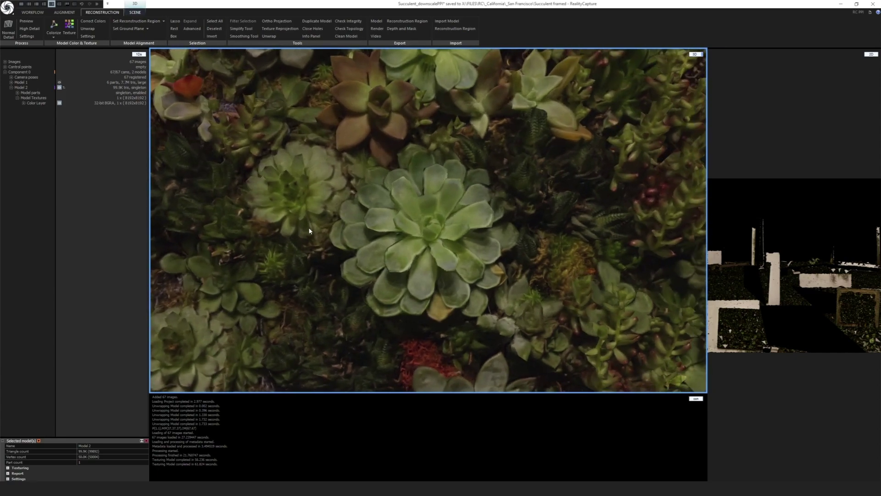
{"action": "scroll", "coordinate": [386, 276], "scroll_direction": "down", "scroll_amount": 3}
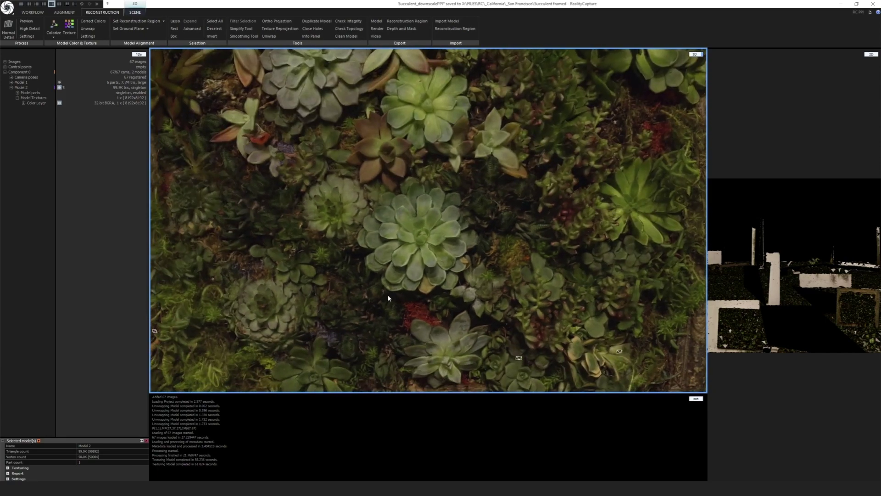
{"action": "mouse_move", "coordinate": [387, 294]}
{"action": "left_mouse_down"}
{"action": "mouse_move", "coordinate": [363, 295]}
{"action": "mouse_move", "coordinate": [394, 264]}
{"action": "mouse_move", "coordinate": [403, 268]}
{"action": "mouse_move", "coordinate": [394, 288]}
{"action": "left_mouse_up"}
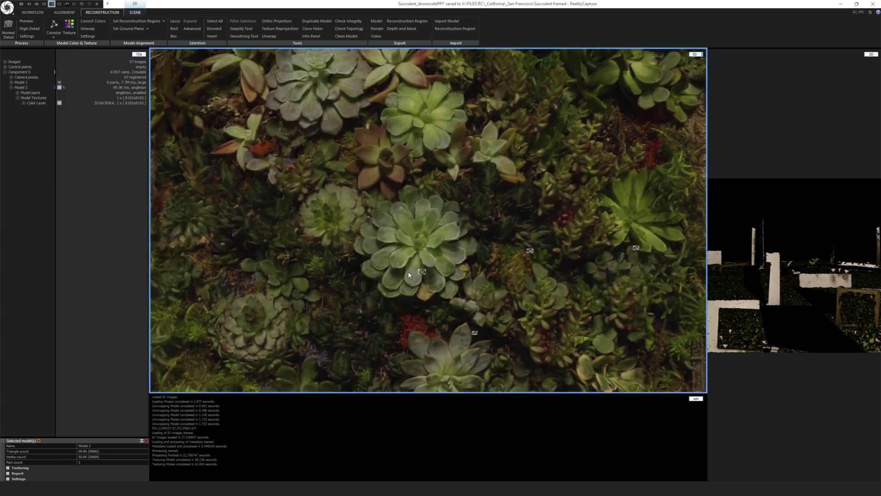
{"action": "key", "text": "alt+Tab"}
{"action": "scroll", "coordinate": [421, 270], "scroll_direction": "up", "scroll_amount": 10}
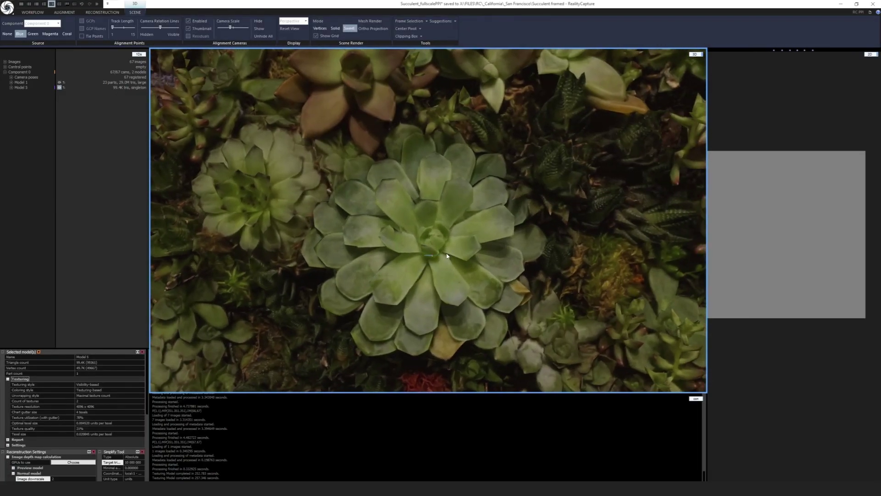
{"action": "left_click_drag", "start_coordinate": [448, 256], "coordinate": [417, 257]}
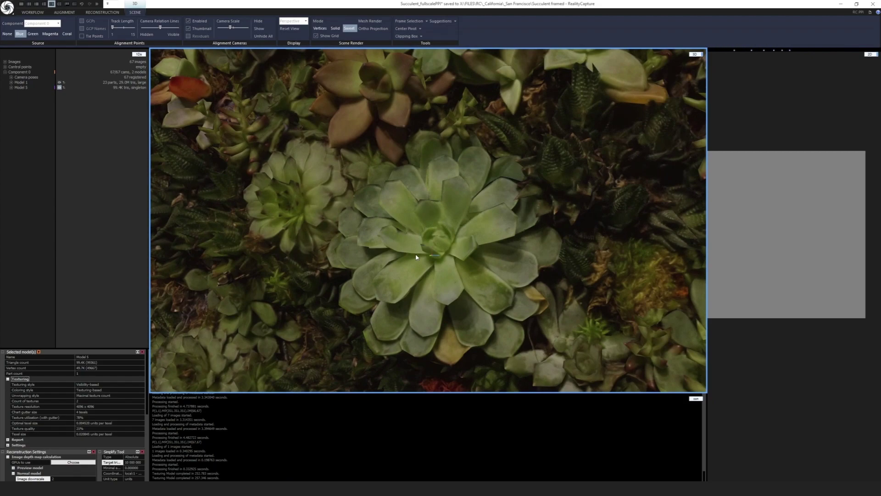
{"action": "scroll", "coordinate": [419, 257], "scroll_direction": "down", "scroll_amount": 4}
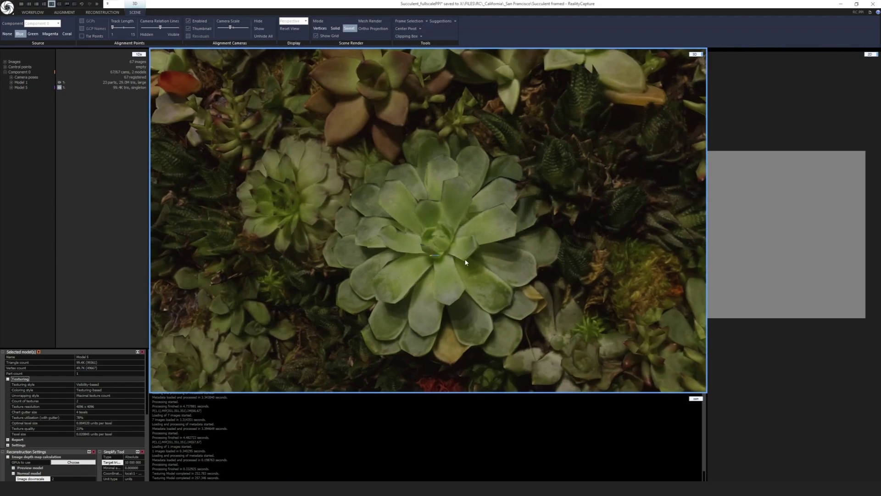
Step: Compare the central rosette's petal edges and texture sharpness up close between the downscale and full-scale projects
{"action": "key", "text": "alt+Tab"}
{"action": "scroll", "coordinate": [419, 254], "scroll_direction": "up", "scroll_amount": 8}
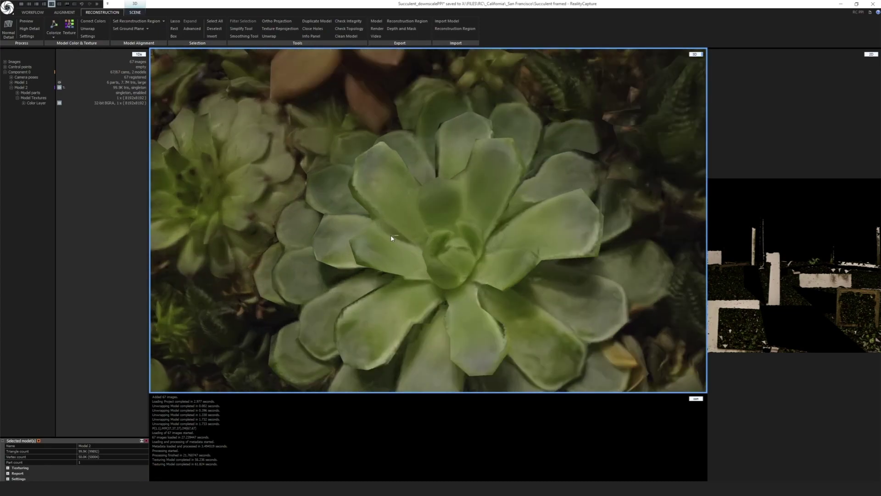
{"action": "left_click_drag", "start_coordinate": [391, 238], "coordinate": [370, 245]}
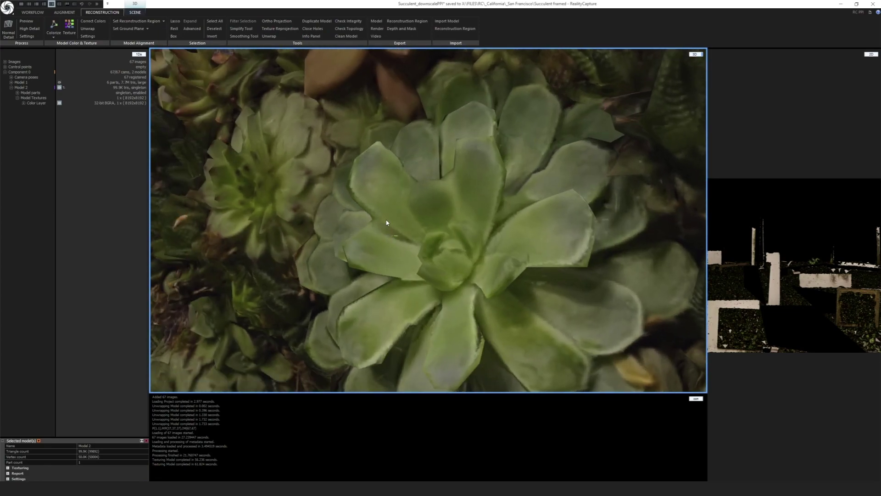
{"action": "scroll", "coordinate": [399, 220], "scroll_direction": "down", "scroll_amount": 5}
{"action": "key", "text": "alt+Tab"}
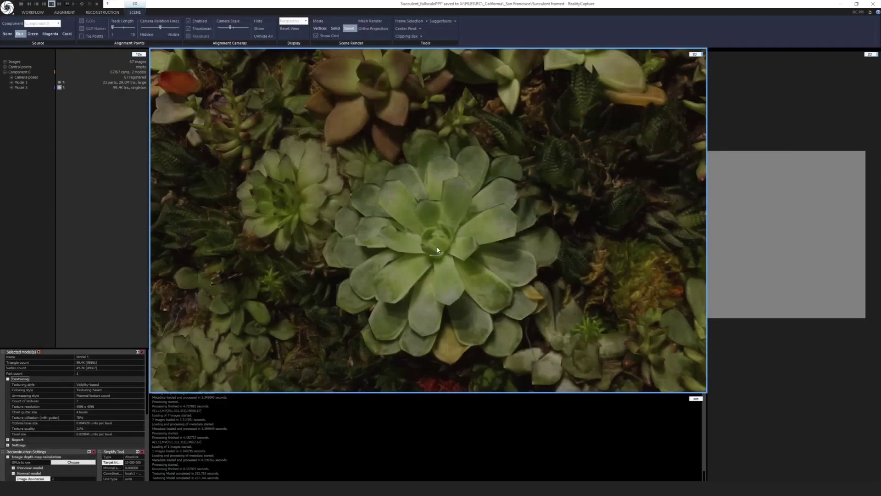
{"action": "scroll", "coordinate": [395, 233], "scroll_direction": "up", "scroll_amount": 5}
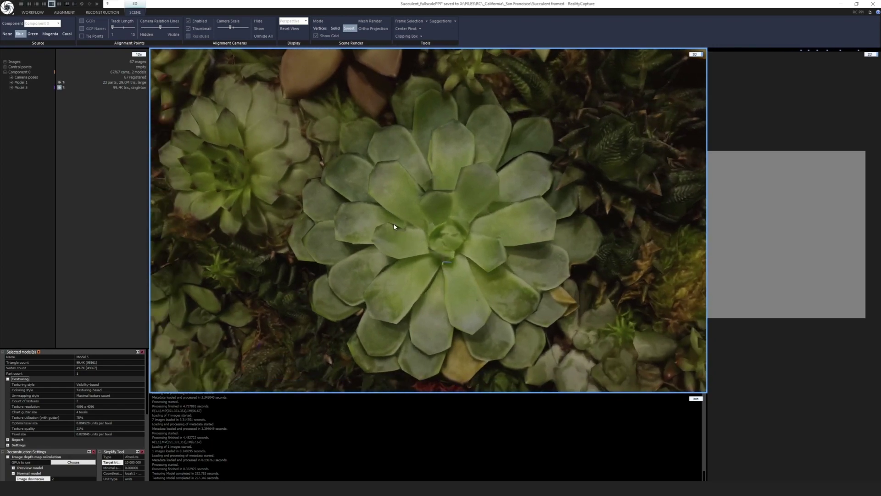
{"action": "left_click_drag", "start_coordinate": [417, 232], "coordinate": [379, 188]}
{"action": "left_click_drag", "start_coordinate": [409, 221], "coordinate": [387, 213]}
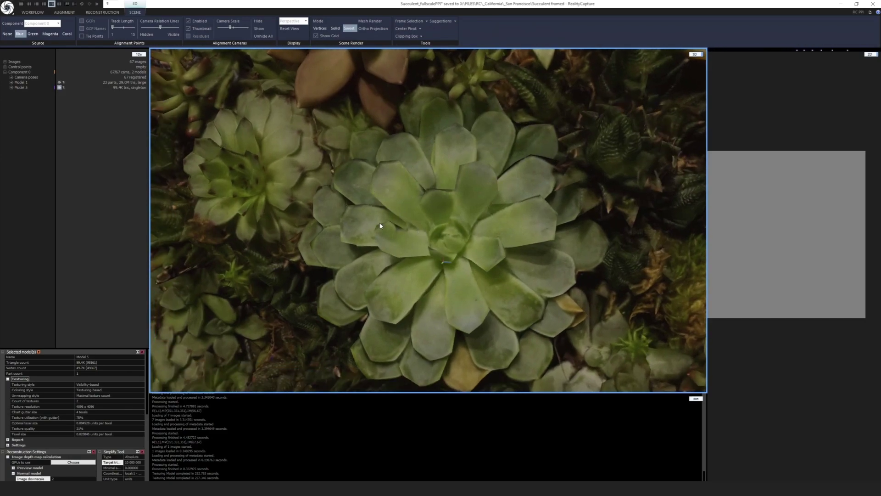
{"action": "key", "text": "alt+Tab"}
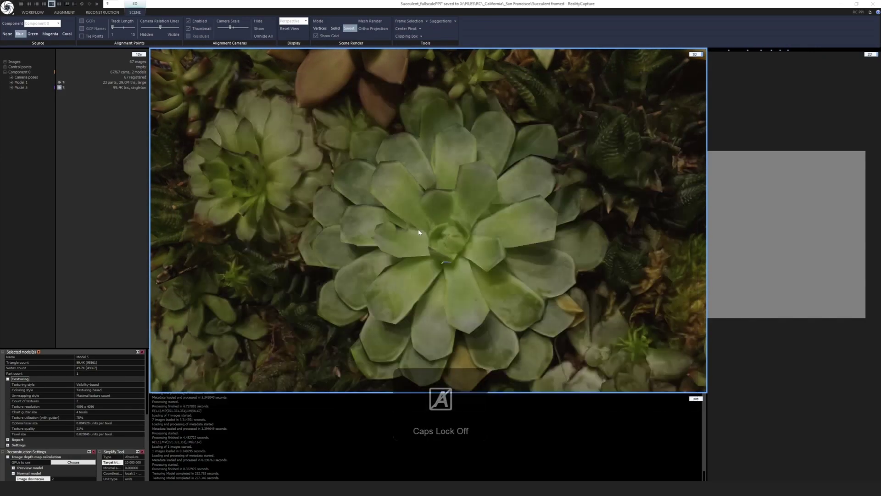
{"action": "scroll", "coordinate": [405, 234], "scroll_direction": "down", "scroll_amount": 6}
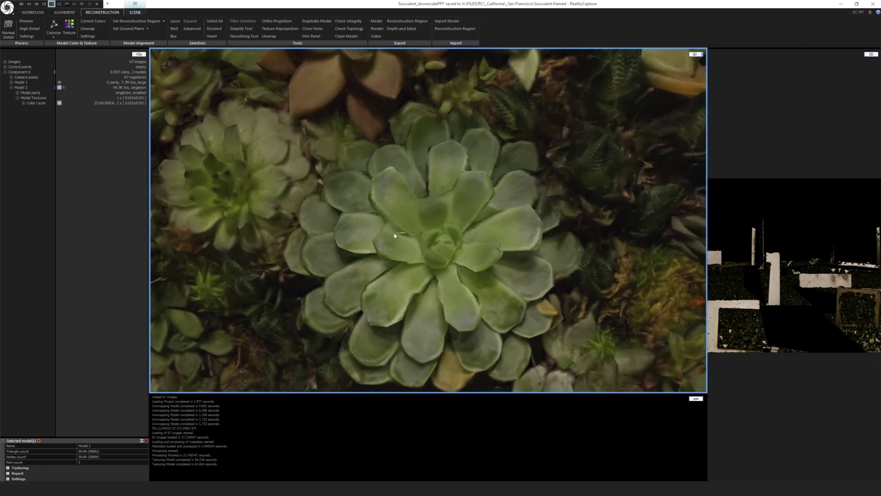
{"action": "scroll", "coordinate": [491, 226], "scroll_direction": "up", "scroll_amount": 6}
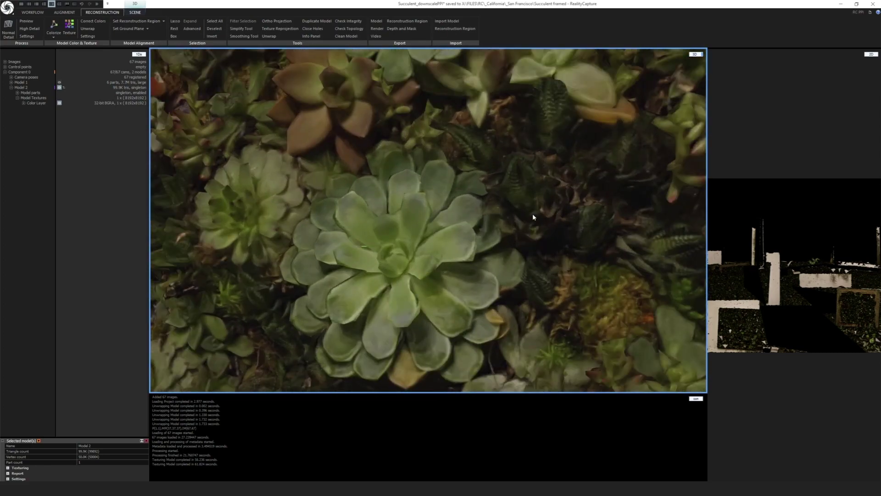
Step: Compare the texture of the dark foliage beside the central green rosette between the full-scale and downscale projects
{"action": "key", "text": "alt+Tab"}
{"action": "scroll", "coordinate": [493, 210], "scroll_direction": "up", "scroll_amount": 5}
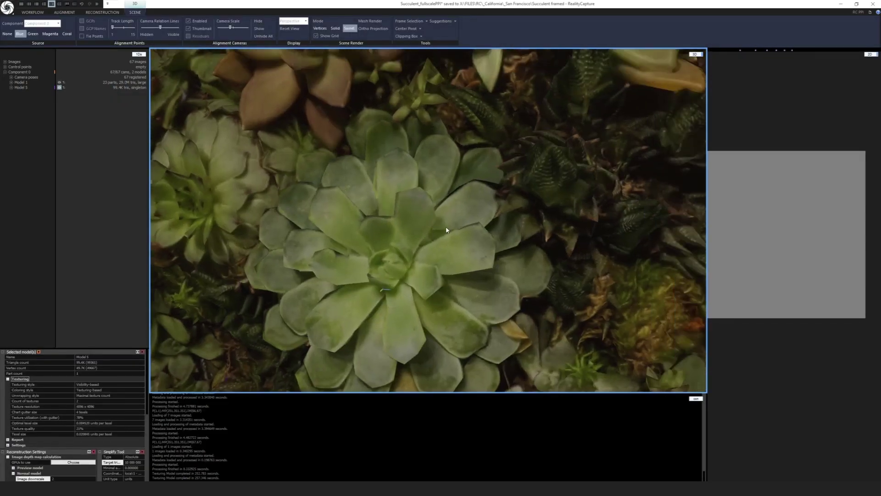
{"action": "scroll", "coordinate": [497, 224], "scroll_direction": "down", "scroll_amount": 3}
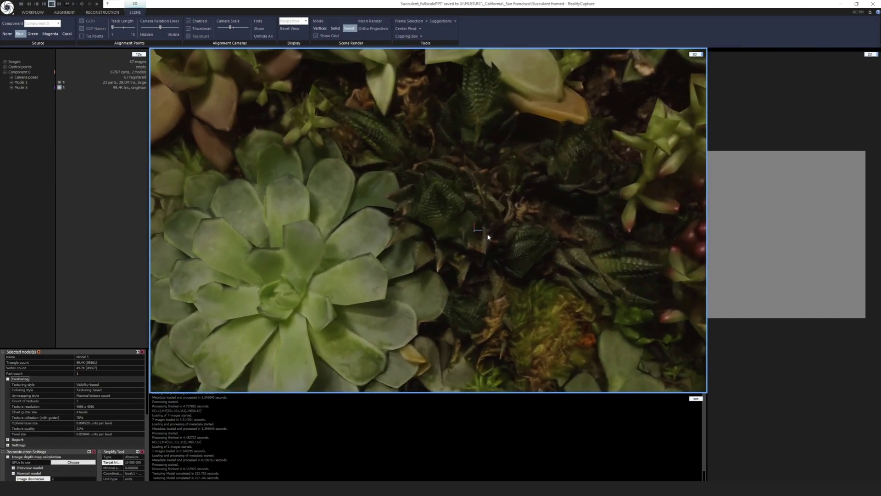
{"action": "key", "text": "alt+Tab"}
{"action": "scroll", "coordinate": [495, 226], "scroll_direction": "up", "scroll_amount": 6}
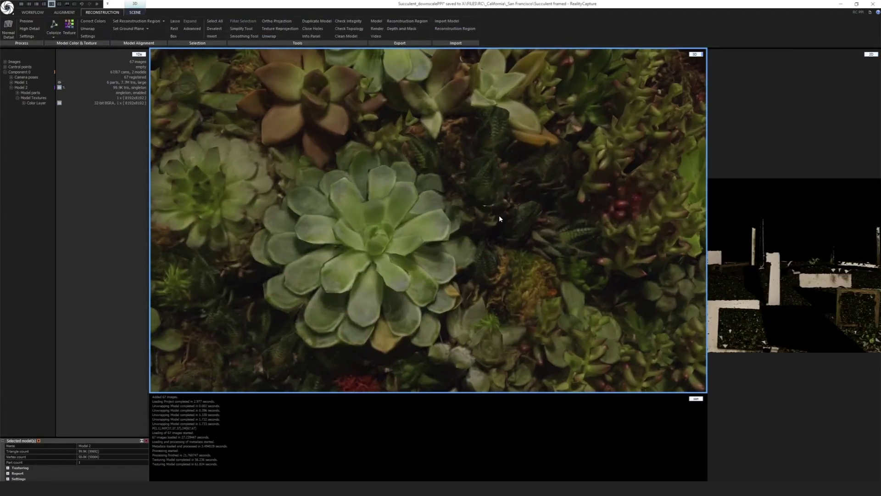
{"action": "key", "text": "alt+Tab"}
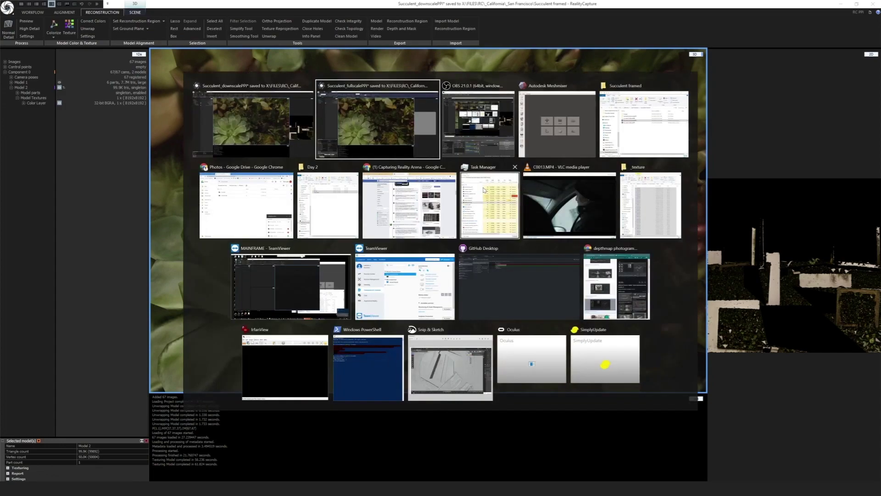
{"action": "scroll", "coordinate": [467, 193], "scroll_direction": "up", "scroll_amount": 4}
{"action": "left_click_drag", "start_coordinate": [472, 211], "coordinate": [447, 246]}
{"action": "key", "text": "alt+Tab"}
{"action": "scroll", "coordinate": [447, 246], "scroll_direction": "down", "scroll_amount": 8}
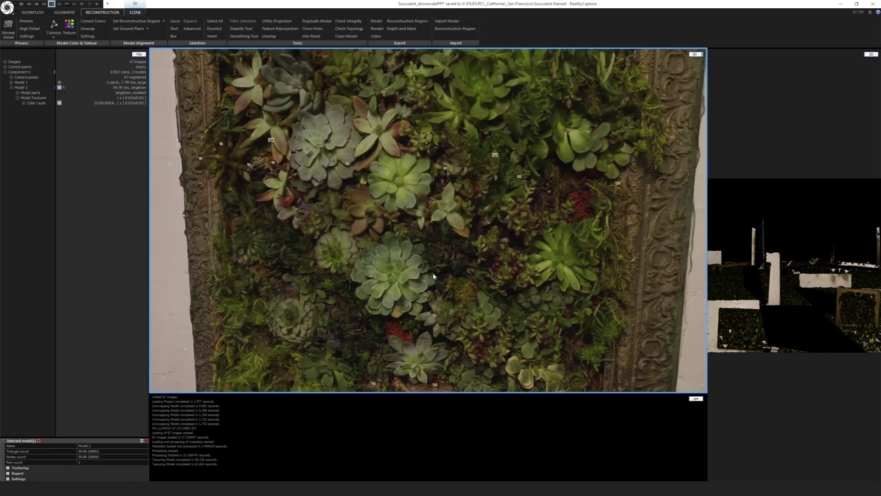
Step: Compare the planted area and carved frame from farther back in the downscale and full-scale projects
{"action": "scroll", "coordinate": [433, 276], "scroll_direction": "down", "scroll_amount": 2}
{"action": "left_click_drag", "start_coordinate": [433, 276], "coordinate": [454, 246]}
{"action": "key", "text": "alt+Tab"}
{"action": "scroll", "coordinate": [431, 222], "scroll_direction": "down", "scroll_amount": 5}
{"action": "scroll", "coordinate": [430, 223], "scroll_direction": "down", "scroll_amount": 6}
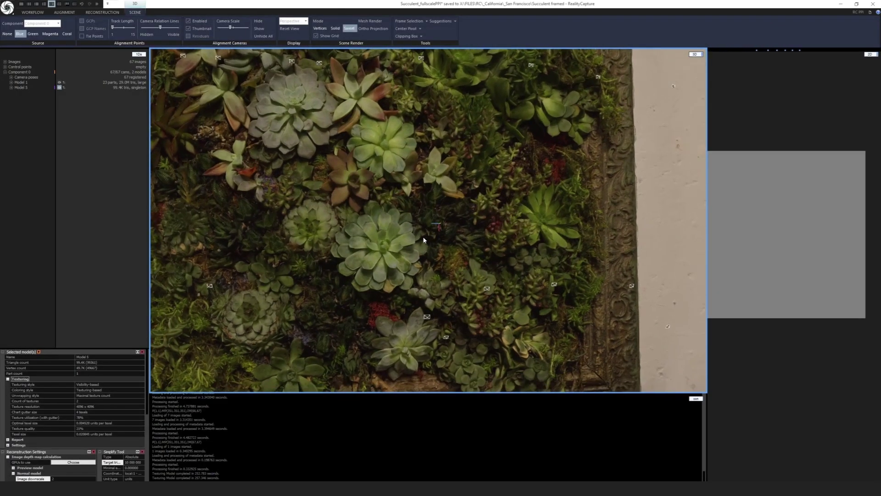
{"action": "key", "text": "alt+Tab"}
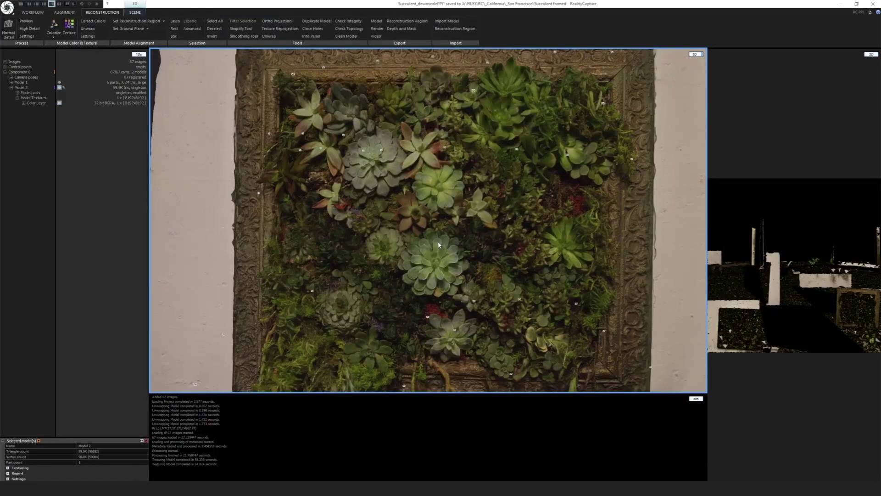
Step: Examine the full frame and its hanging plants in the downscale project against the full-scale model
{"action": "scroll", "coordinate": [432, 230], "scroll_direction": "down", "scroll_amount": 3}
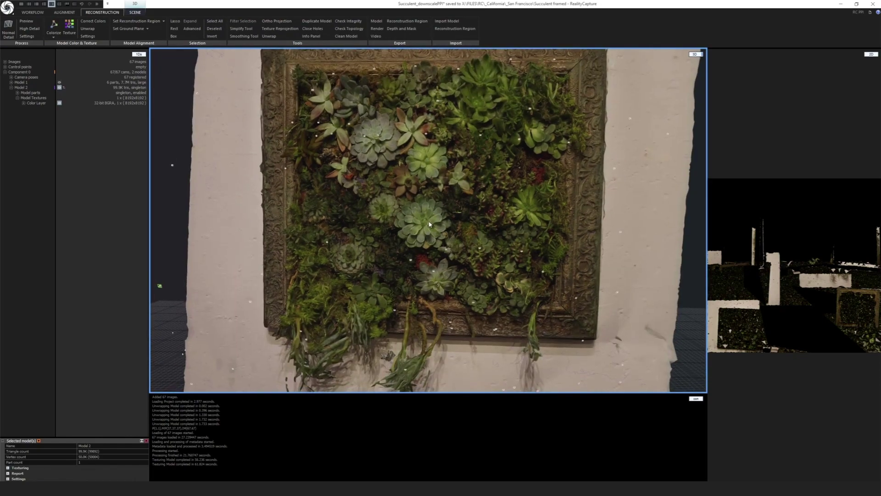
{"action": "scroll", "coordinate": [429, 224], "scroll_direction": "up", "scroll_amount": 3}
{"action": "scroll", "coordinate": [462, 228], "scroll_direction": "down", "scroll_amount": 3}
{"action": "scroll", "coordinate": [474, 223], "scroll_direction": "up", "scroll_amount": 3}
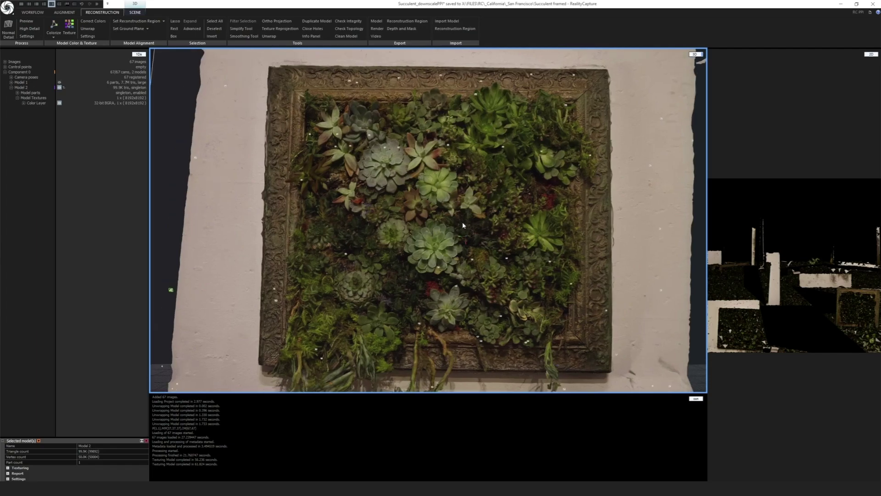
{"action": "left_click_drag", "start_coordinate": [509, 221], "coordinate": [438, 177]}
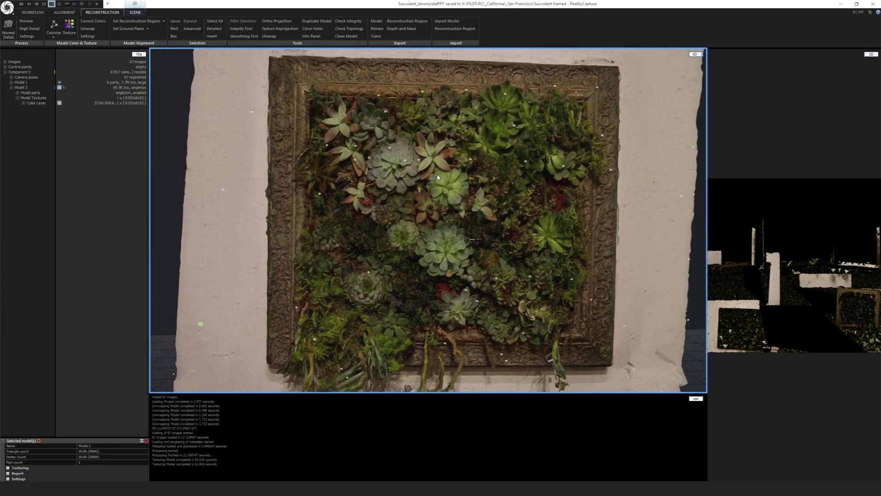
{"action": "left_click_drag", "start_coordinate": [277, 119], "coordinate": [305, 128]}
{"action": "scroll", "coordinate": [306, 131], "scroll_direction": "up", "scroll_amount": 5}
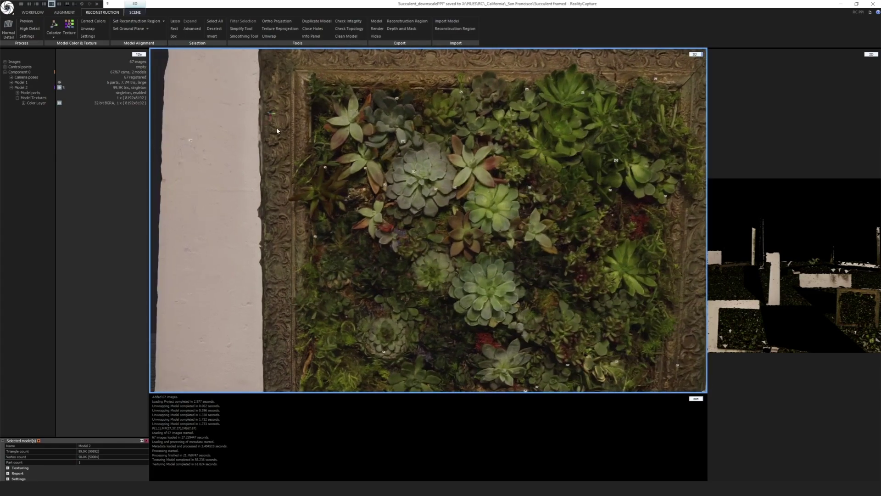
{"action": "scroll", "coordinate": [467, 173], "scroll_direction": "down", "scroll_amount": 5}
{"action": "key", "text": "alt+Tab"}
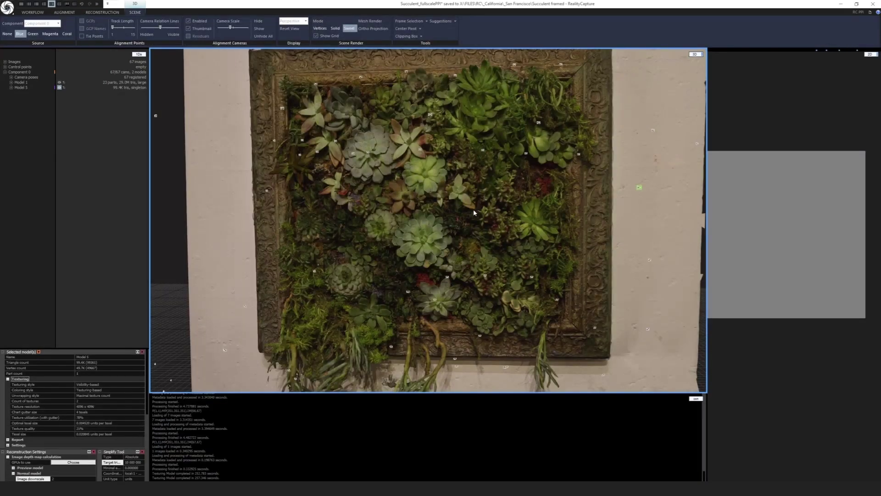
{"action": "key", "text": "alt+Tab"}
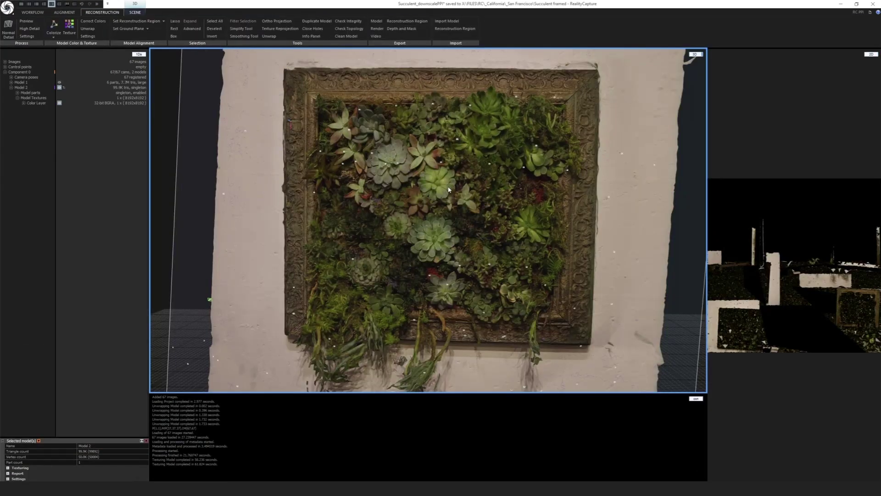
Step: Examine the downscale project's textured model of the framed wall from several angles and distances
{"action": "scroll", "coordinate": [451, 206], "scroll_direction": "up", "scroll_amount": 3}
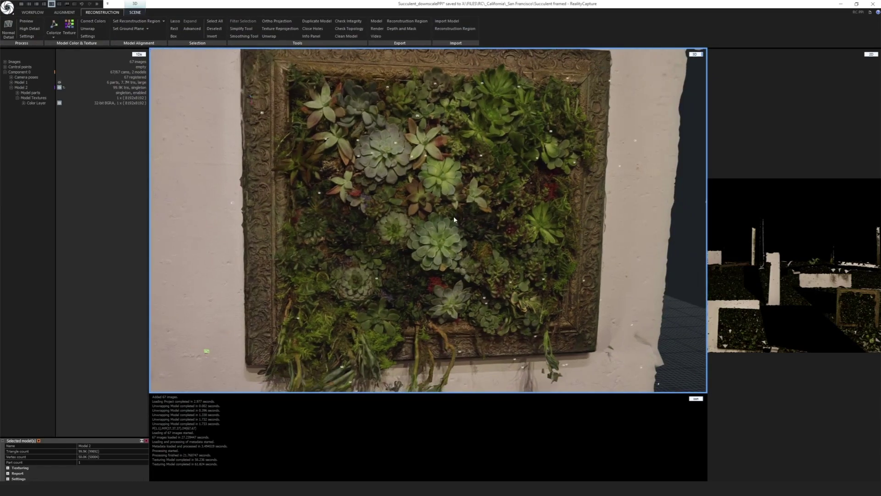
{"action": "mouse_move", "coordinate": [453, 215]}
{"action": "left_mouse_down"}
{"action": "mouse_move", "coordinate": [496, 222]}
{"action": "mouse_move", "coordinate": [449, 220]}
{"action": "mouse_move", "coordinate": [468, 211]}
{"action": "left_mouse_up"}
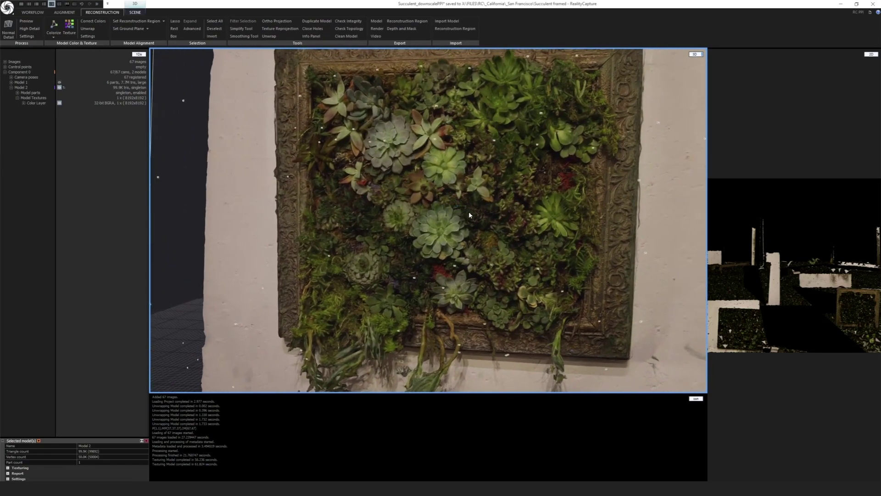
{"action": "scroll", "coordinate": [448, 242], "scroll_direction": "up", "scroll_amount": 4}
{"action": "scroll", "coordinate": [452, 232], "scroll_direction": "down", "scroll_amount": 5}
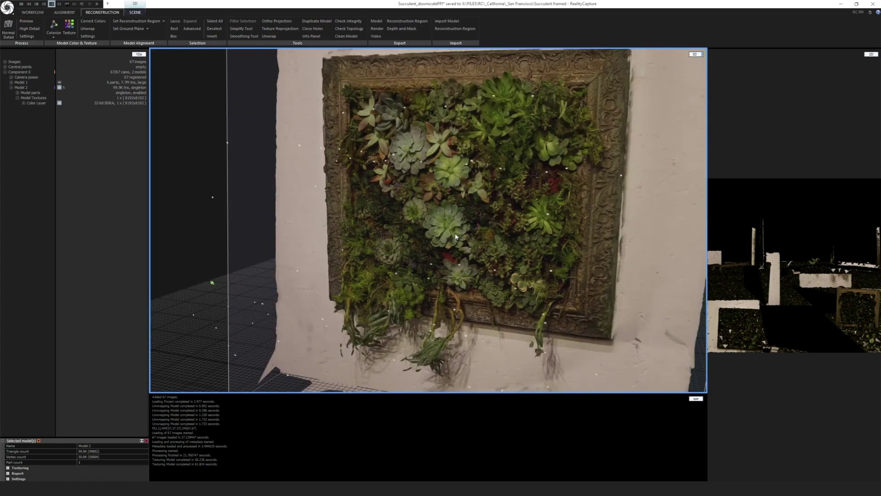
{"action": "left_click_drag", "start_coordinate": [461, 225], "coordinate": [448, 196]}
{"action": "scroll", "coordinate": [448, 212], "scroll_direction": "up", "scroll_amount": 5}
{"action": "scroll", "coordinate": [444, 193], "scroll_direction": "up", "scroll_amount": 2}
{"action": "scroll", "coordinate": [444, 216], "scroll_direction": "down", "scroll_amount": 6}
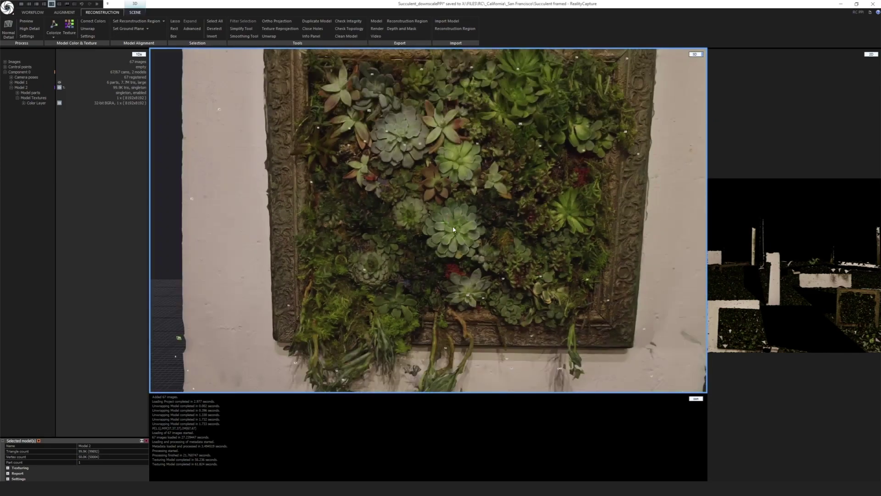
{"action": "left_click_drag", "start_coordinate": [453, 230], "coordinate": [471, 245]}
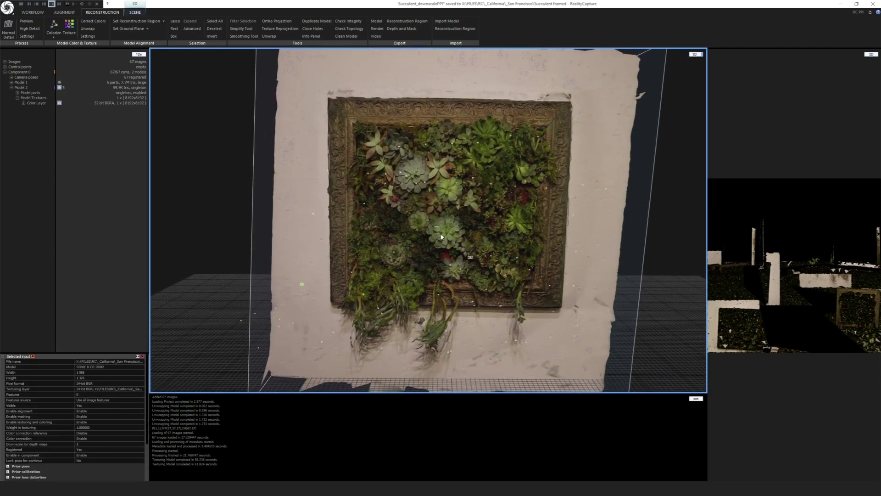
{"action": "left_click_drag", "start_coordinate": [444, 231], "coordinate": [454, 207]}
{"action": "scroll", "coordinate": [453, 229], "scroll_direction": "up", "scroll_amount": 3}
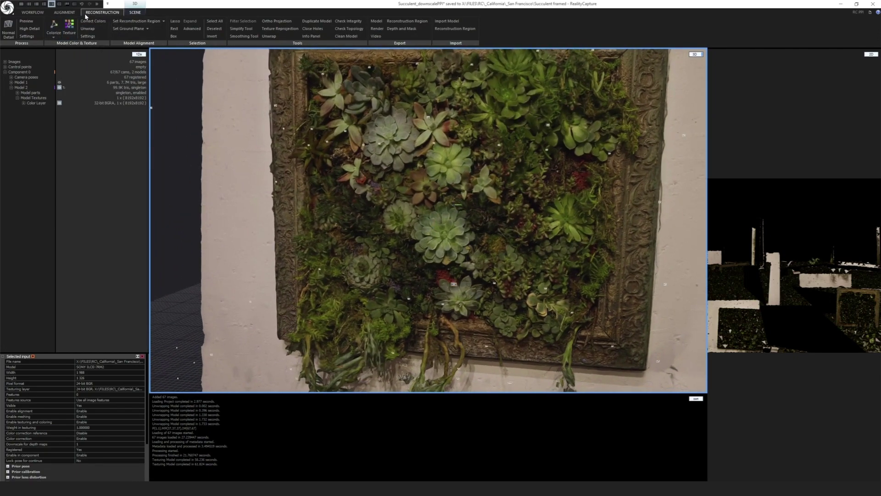
Step: Show the reconstruction settings and locate the image downscale value for the normal model under image depth map calculation
{"action": "left_click", "coordinate": [27, 37]}
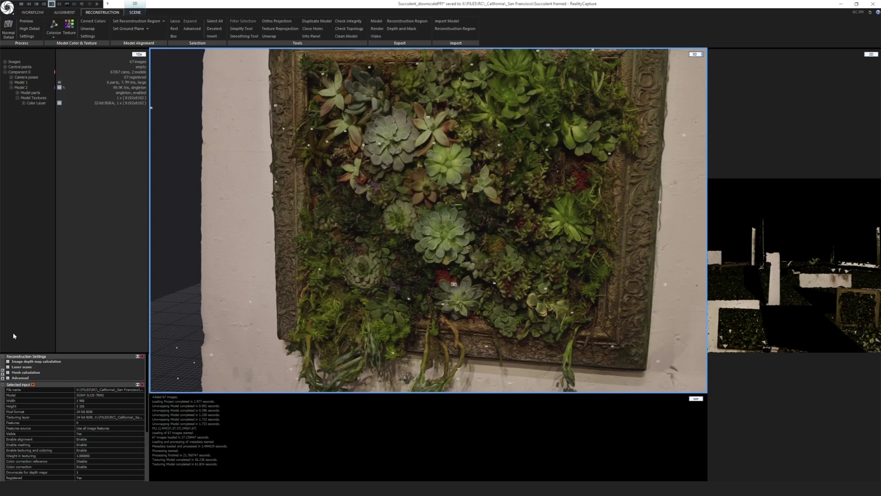
{"action": "left_click", "coordinate": [8, 367]}
{"action": "left_click", "coordinate": [8, 361]}
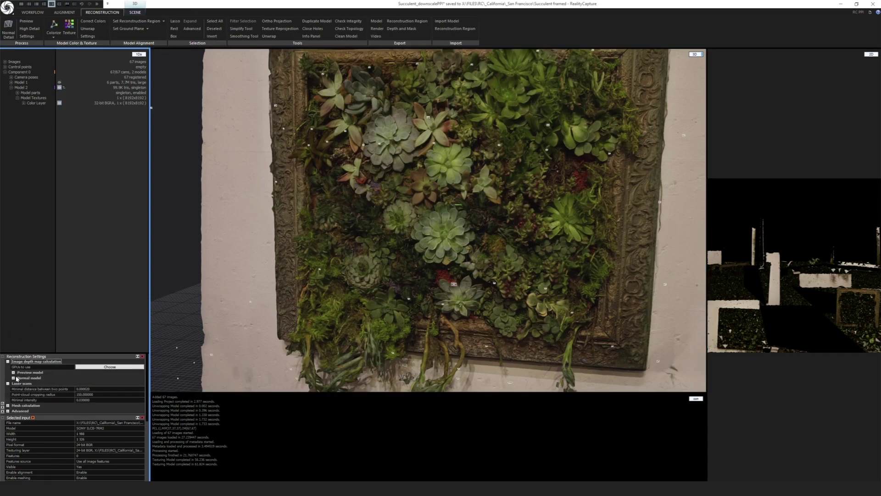
{"action": "left_click", "coordinate": [13, 378]}
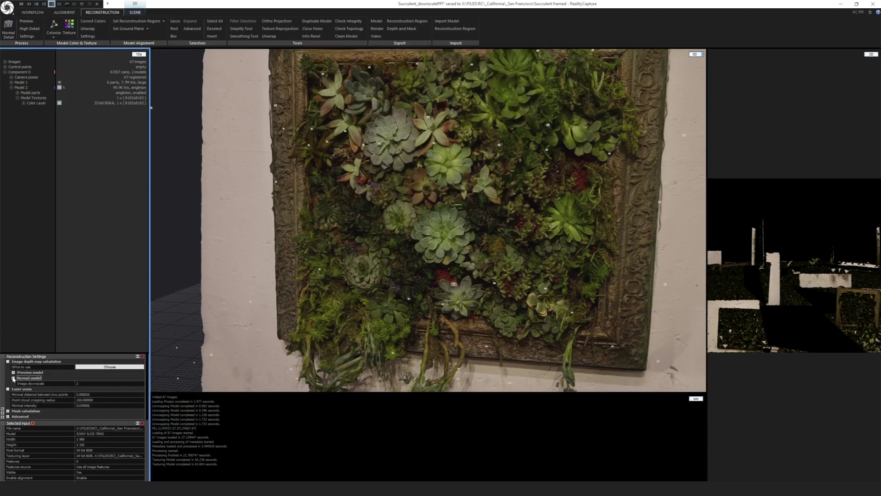
{"action": "left_click", "coordinate": [90, 383]}
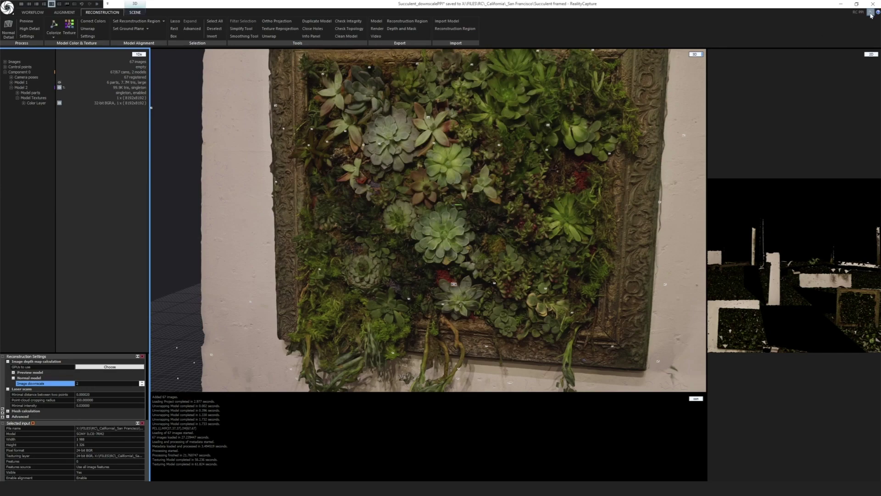
{"action": "right_click_drag", "start_coordinate": [586, 232], "coordinate": [571, 231]}
{"action": "right_click_drag", "start_coordinate": [511, 225], "coordinate": [514, 222]}
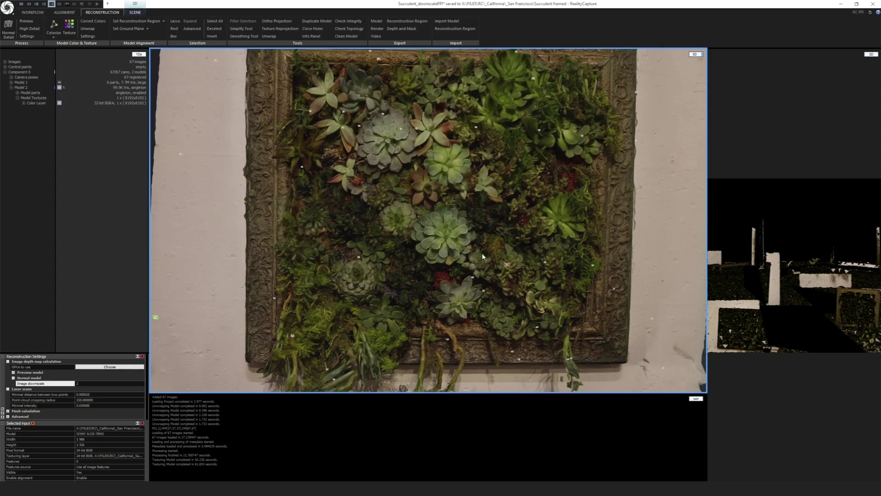
{"action": "right_click_drag", "start_coordinate": [458, 210], "coordinate": [449, 216]}
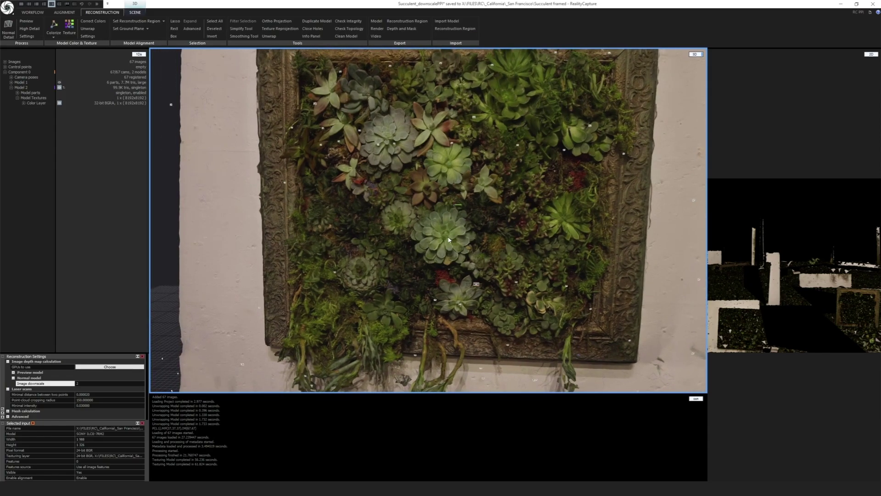
{"action": "scroll", "coordinate": [449, 239], "scroll_direction": "down", "scroll_amount": 2}
{"action": "left_click_drag", "start_coordinate": [448, 233], "coordinate": [447, 223]}
{"action": "scroll", "coordinate": [448, 223], "scroll_direction": "down", "scroll_amount": 2}
{"action": "scroll", "coordinate": [448, 223], "scroll_direction": "up", "scroll_amount": 2}
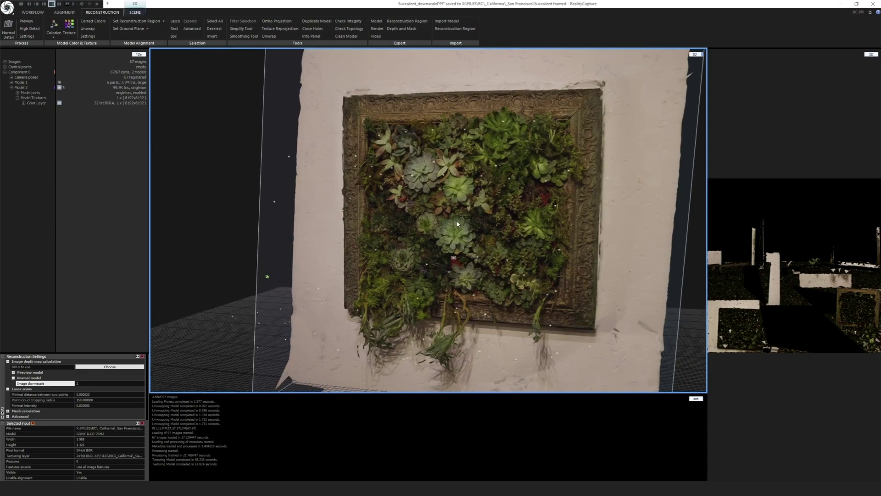
{"action": "left_click_drag", "start_coordinate": [478, 199], "coordinate": [488, 206]}
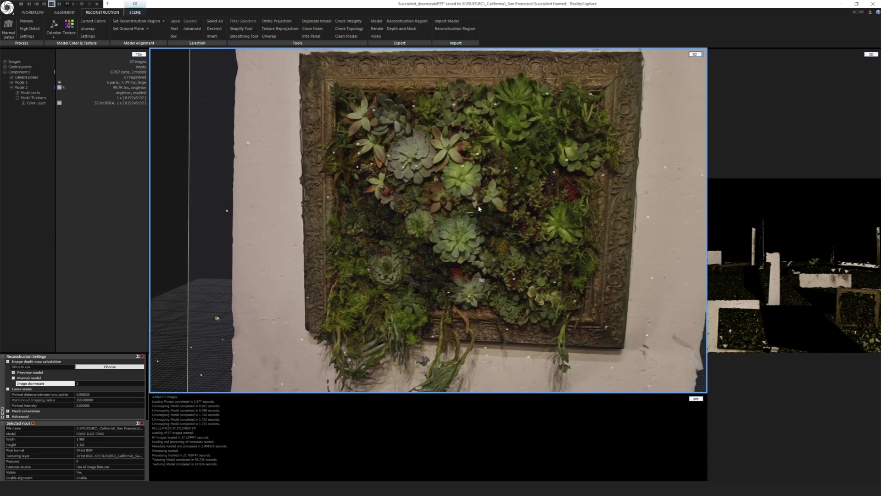
{"action": "left_click_drag", "start_coordinate": [476, 211], "coordinate": [487, 227]}
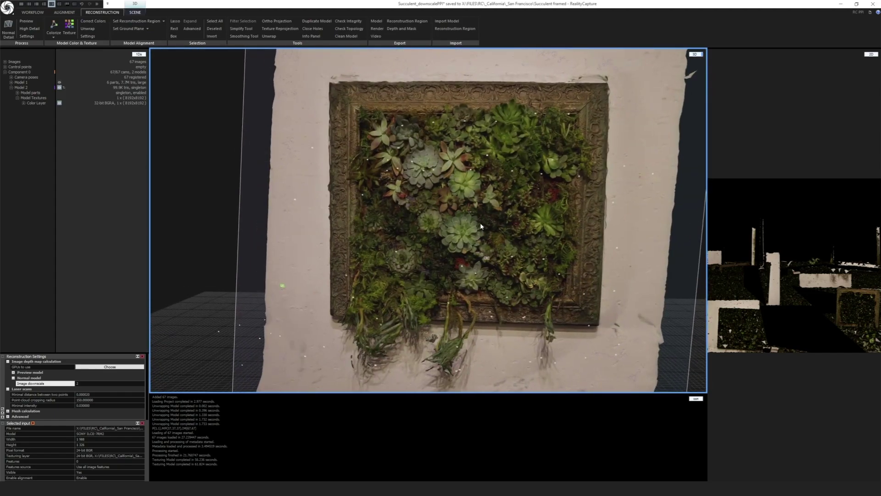
{"action": "scroll", "coordinate": [485, 224], "scroll_direction": "up", "scroll_amount": 2}
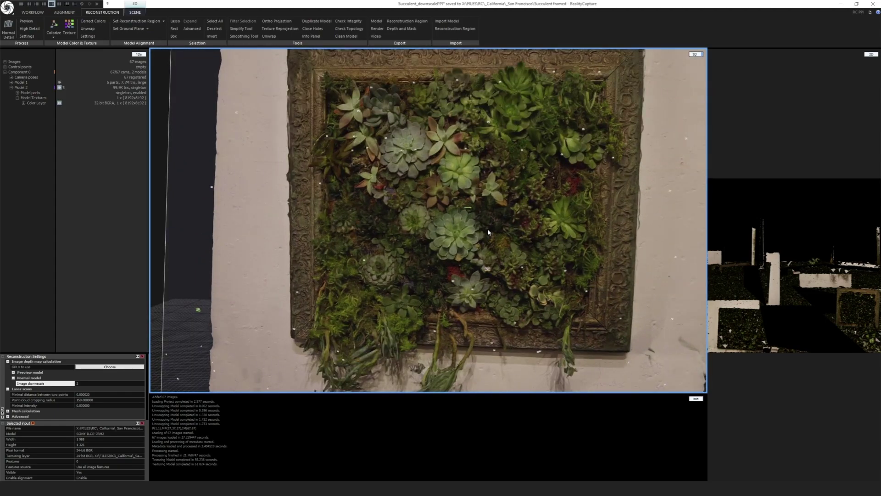
{"action": "scroll", "coordinate": [494, 222], "scroll_direction": "down", "scroll_amount": 3}
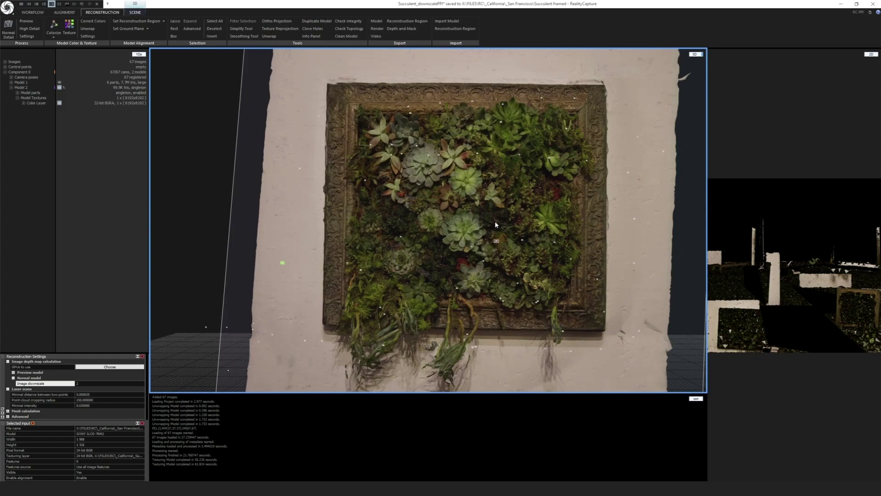
{"action": "left_click_drag", "start_coordinate": [485, 218], "coordinate": [348, 205]}
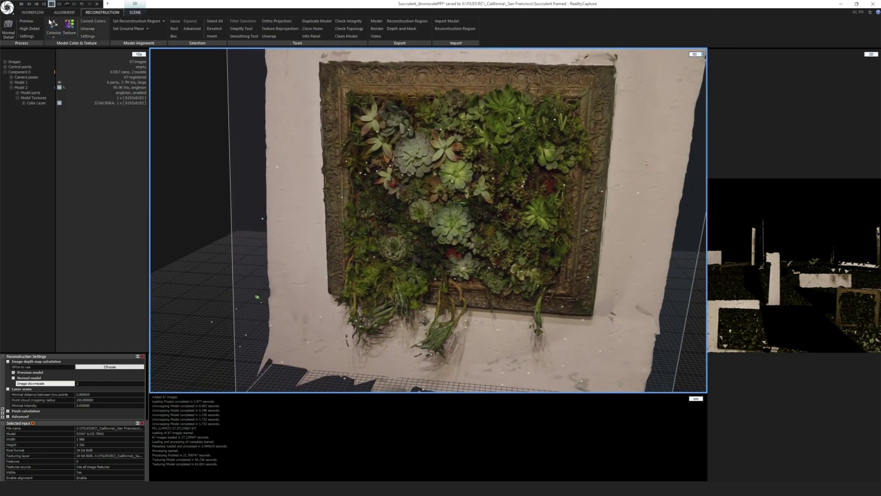
{"action": "left_click_drag", "start_coordinate": [413, 202], "coordinate": [485, 205]}
{"action": "scroll", "coordinate": [489, 221], "scroll_direction": "up", "scroll_amount": 2}
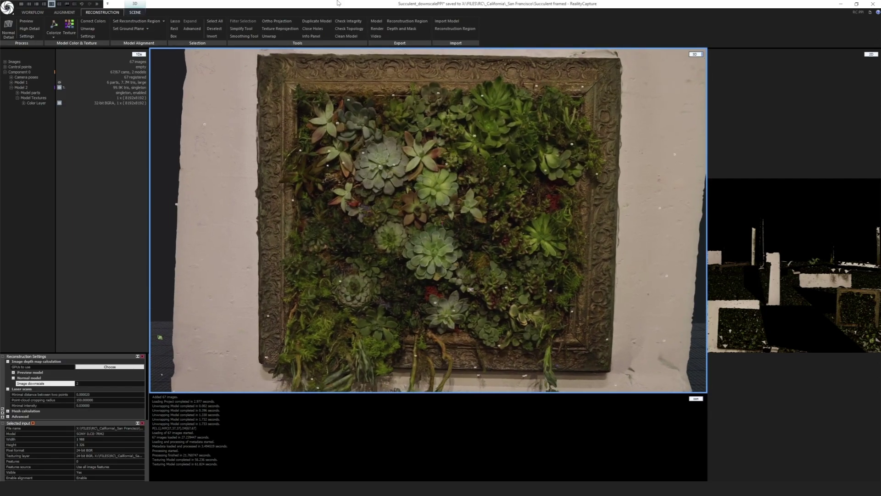
{"action": "left_click_drag", "start_coordinate": [450, 235], "coordinate": [497, 138]}
{"action": "left_click_drag", "start_coordinate": [432, 219], "coordinate": [383, 223]}
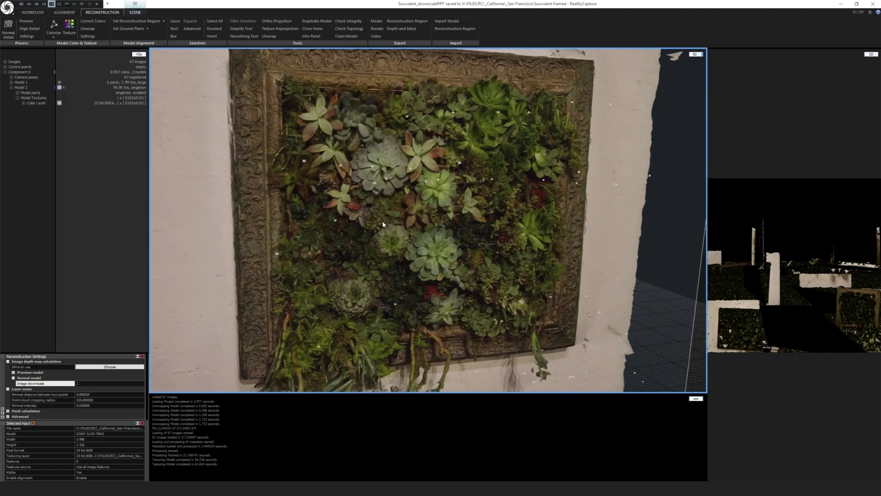
{"action": "left_click_drag", "start_coordinate": [529, 244], "coordinate": [622, 192]}
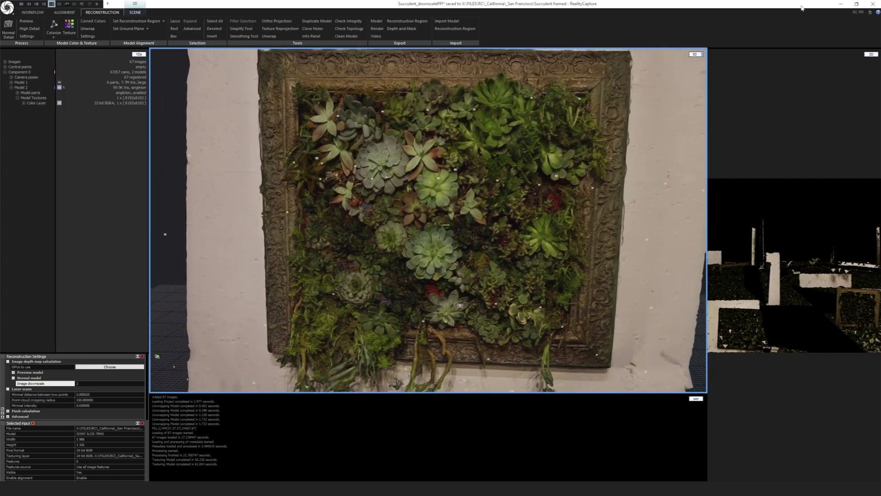
Step: Restore the maximized downscale and full-scale project windows to smaller windows on the desktop
{"action": "double_click", "coordinate": [803, 8]}
{"action": "double_click", "coordinate": [630, 8]}
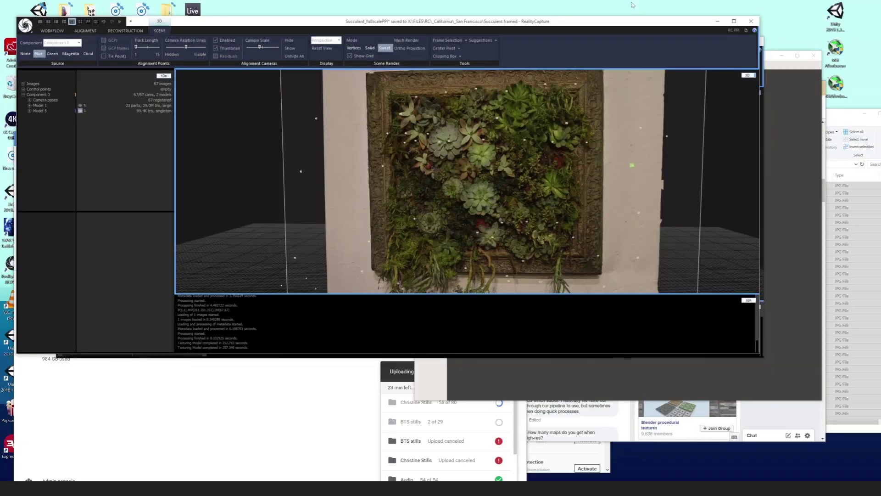
Step: Start exporting the full-scale project's simplified model as a Wavefront OBJ to check its license cost, and decline the payment
{"action": "double_click", "coordinate": [592, 46]}
{"action": "left_click_drag", "start_coordinate": [580, 145], "coordinate": [417, 114]}
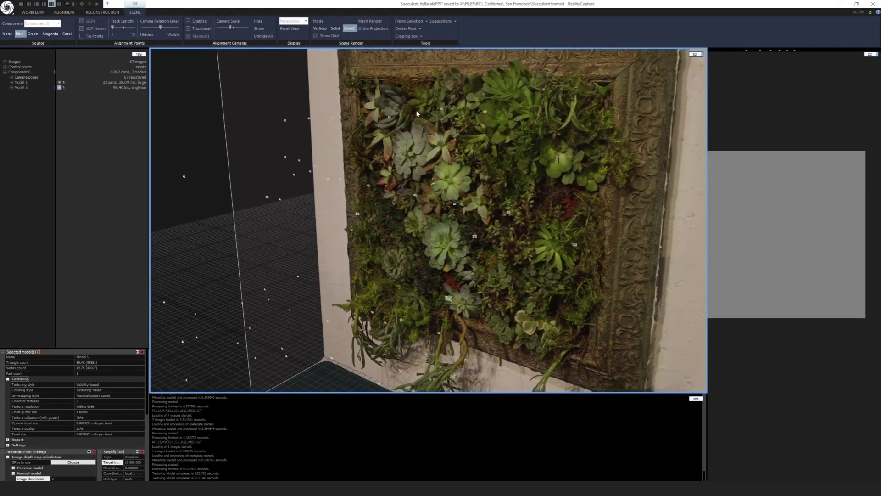
{"action": "left_click", "coordinate": [91, 14]}
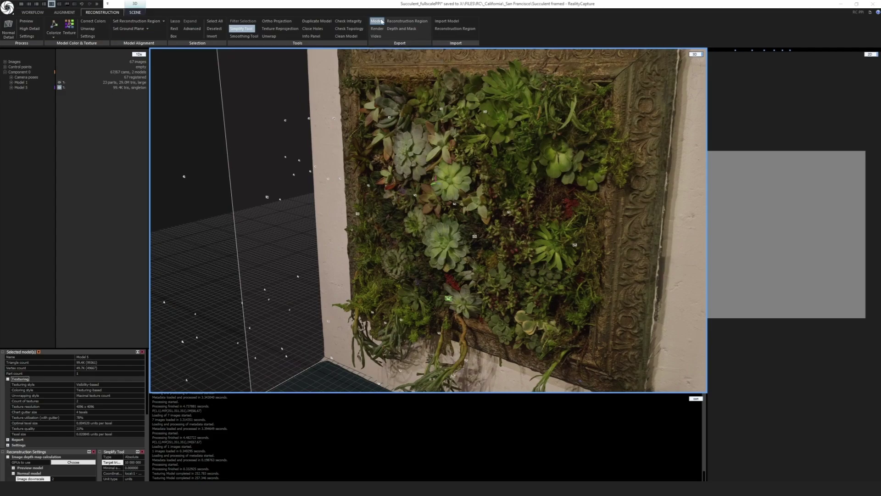
{"action": "left_click", "coordinate": [381, 21]}
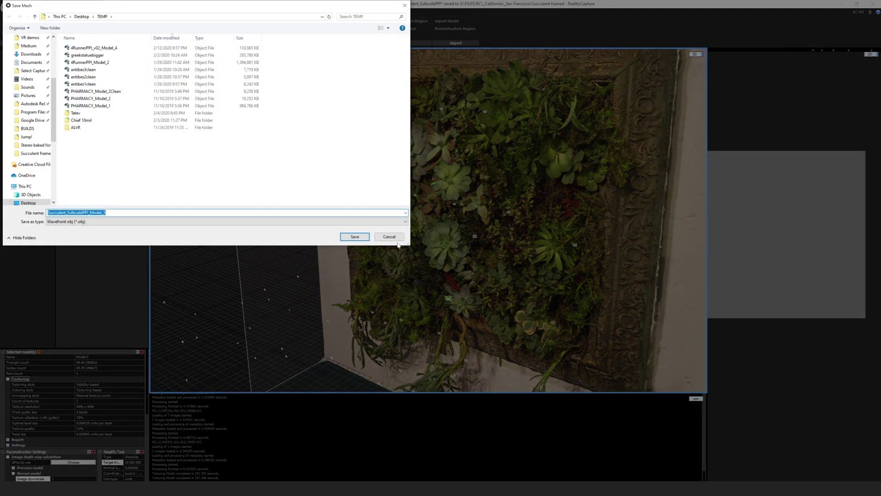
{"action": "left_click", "coordinate": [367, 237]}
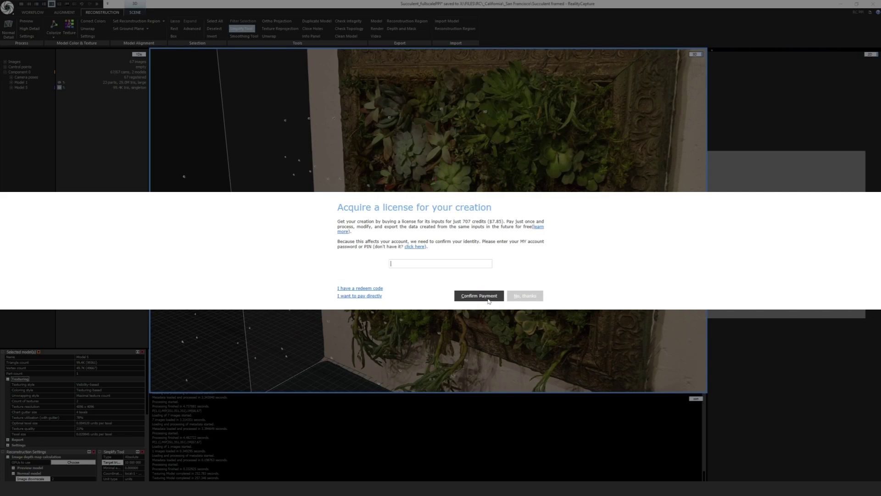
{"action": "left_click", "coordinate": [540, 298]}
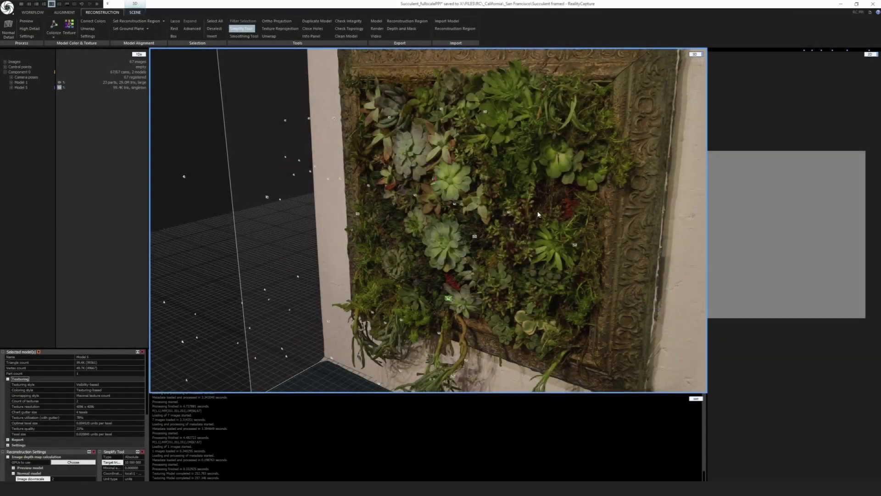
Step: Switch to the downscale project, start exporting its textured model, and submit the account password or PIN for the license payment
{"action": "key", "text": "alt+Tab"}
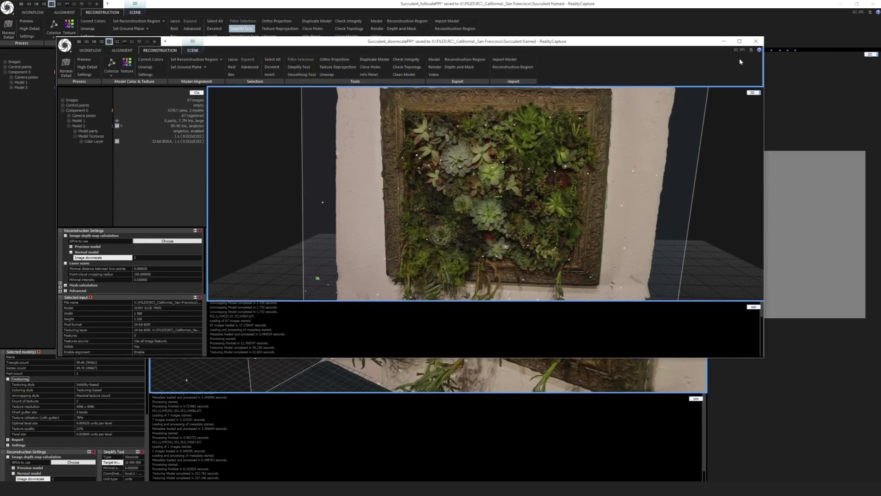
{"action": "left_click", "coordinate": [433, 59]}
{"action": "key", "text": "Return"}
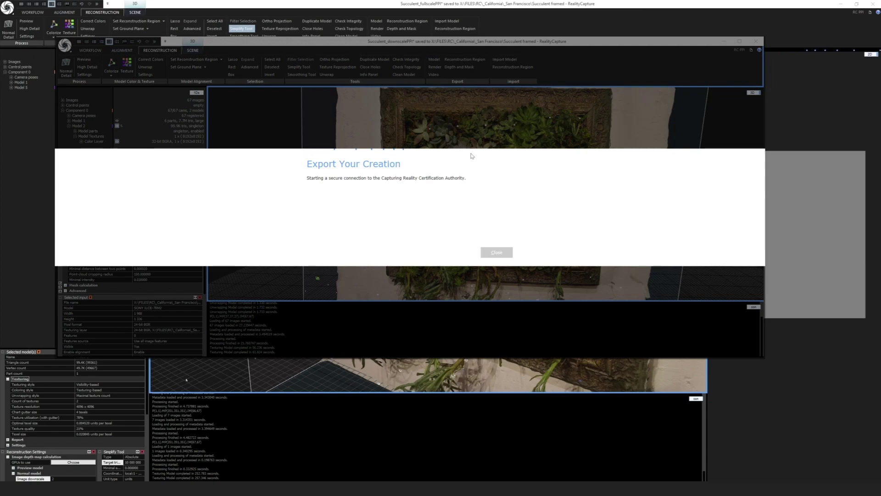
{"action": "type", "text": "****"}
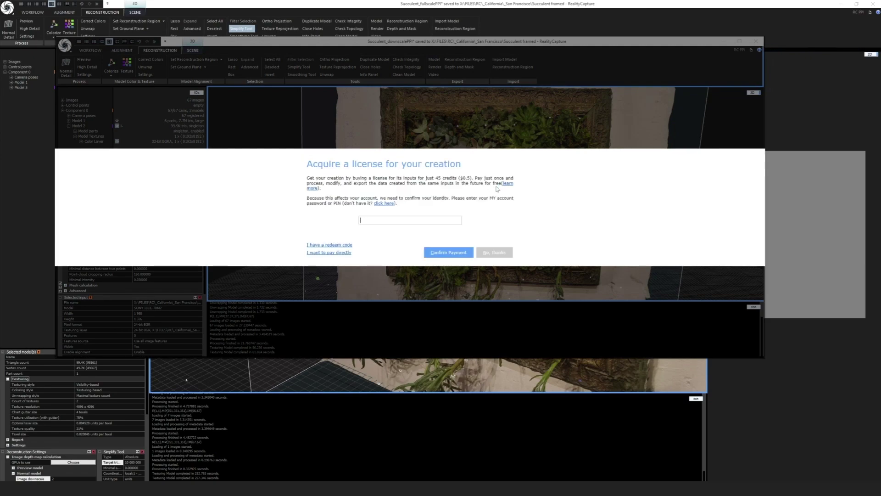
{"action": "type", "text": "**"}
{"action": "left_click_drag", "start_coordinate": [363, 220], "coordinate": [397, 223]}
{"action": "left_click", "coordinate": [448, 253]}
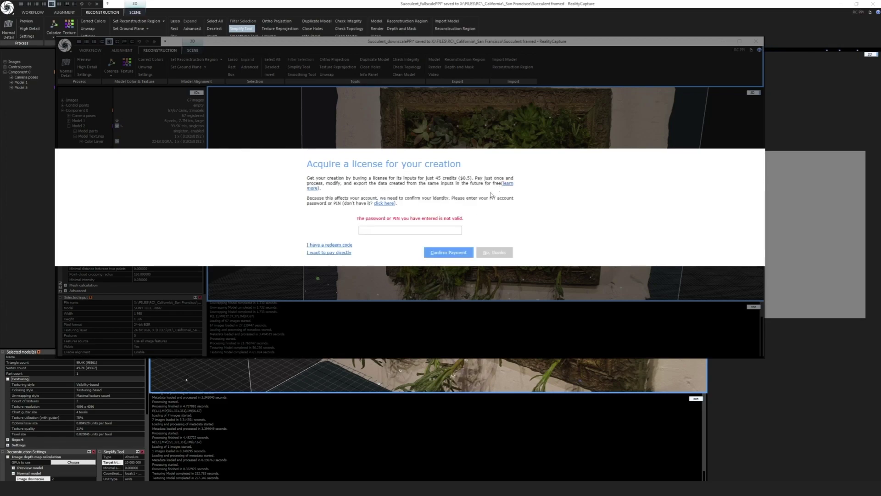
Step: Re-enter the account password or PIN to pay for the license, and export the mesh as Wavefront OBJ with vertex normals and colors
{"action": "type", "text": "****"}
{"action": "left_click", "coordinate": [447, 255]}
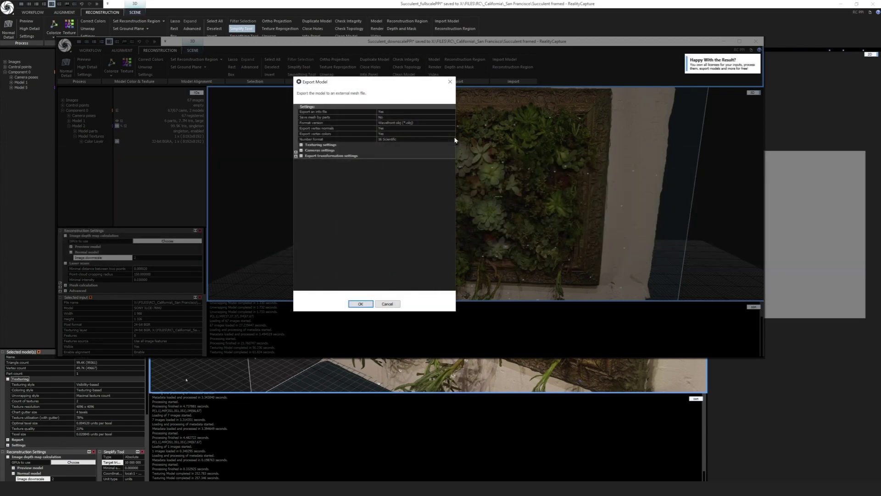
{"action": "left_click", "coordinate": [360, 305]}
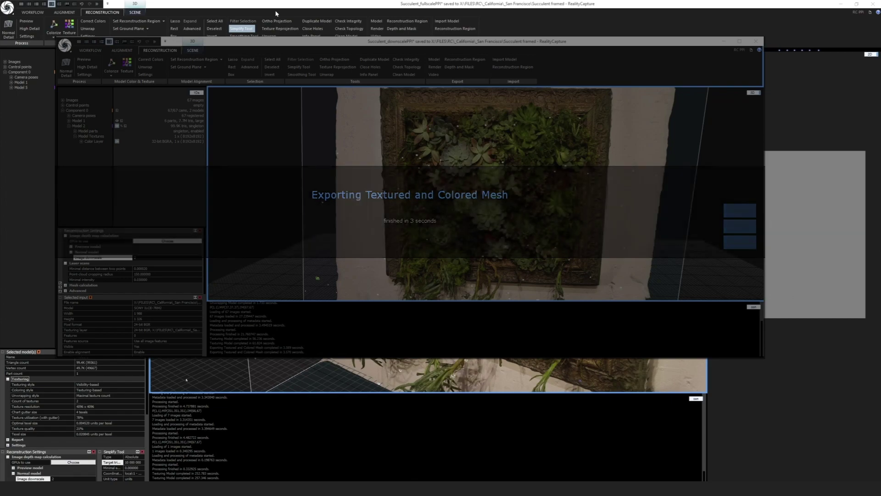
Step: Maximize the downscale project and examine its textured framed wall, both close up and as a whole
{"action": "left_click_drag", "start_coordinate": [459, 200], "coordinate": [490, 198]}
{"action": "scroll", "coordinate": [490, 198], "scroll_direction": "up", "scroll_amount": 10}
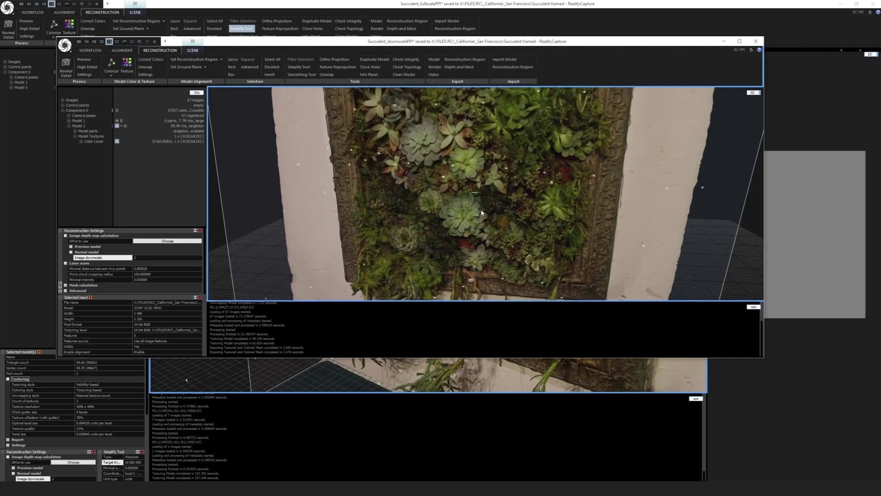
{"action": "double_click", "coordinate": [528, 42]}
{"action": "scroll", "coordinate": [462, 205], "scroll_direction": "down", "scroll_amount": 5}
{"action": "left_click_drag", "start_coordinate": [424, 229], "coordinate": [457, 201]}
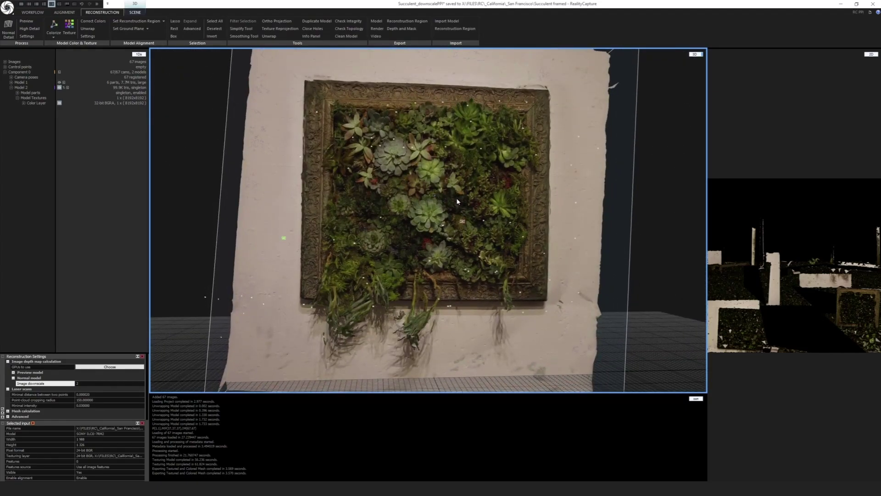